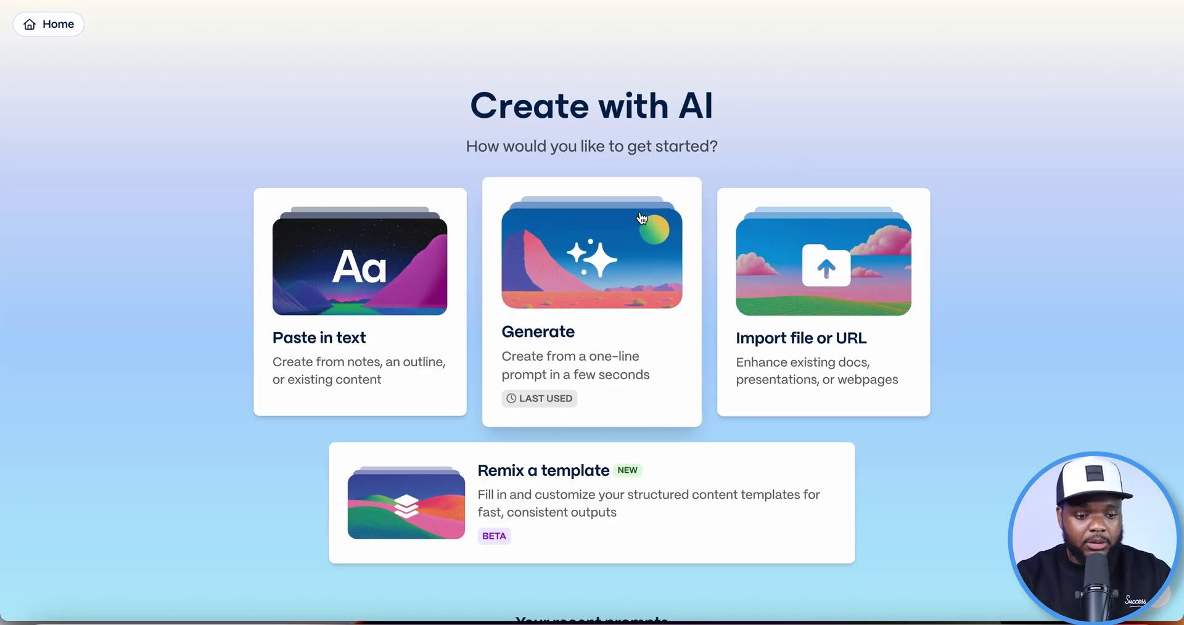
Start an AI generation from a one-line prompt, choose the Document format and keep the length at 10 cards
{"action": "left_click", "coordinate": [614, 276]}
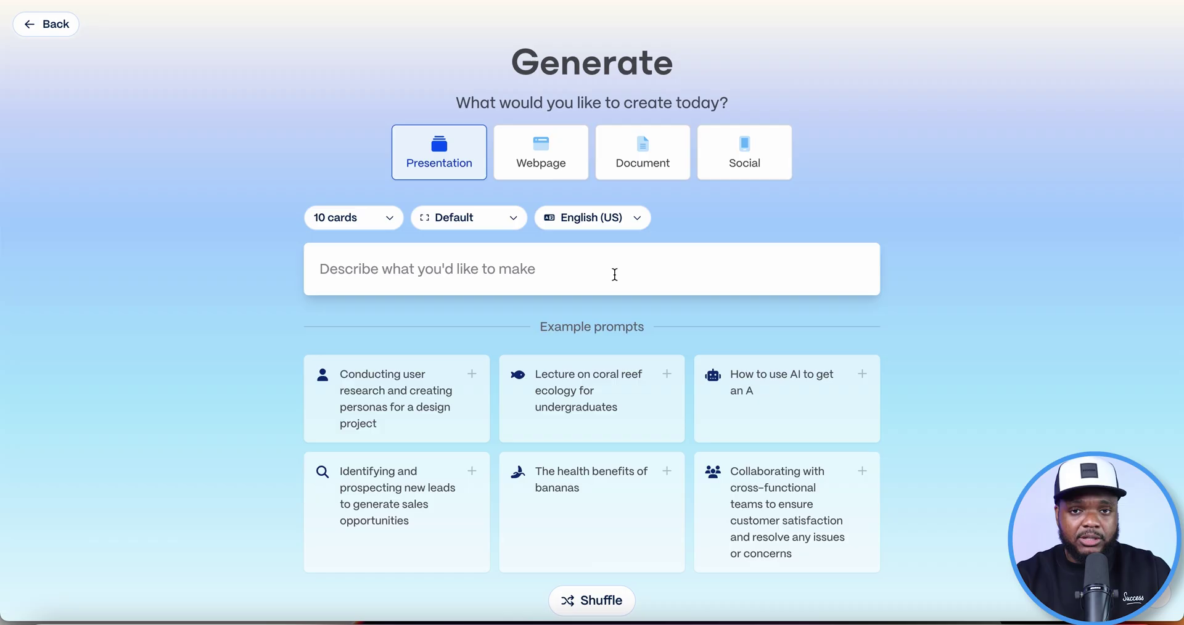
{"action": "left_click", "coordinate": [641, 172]}
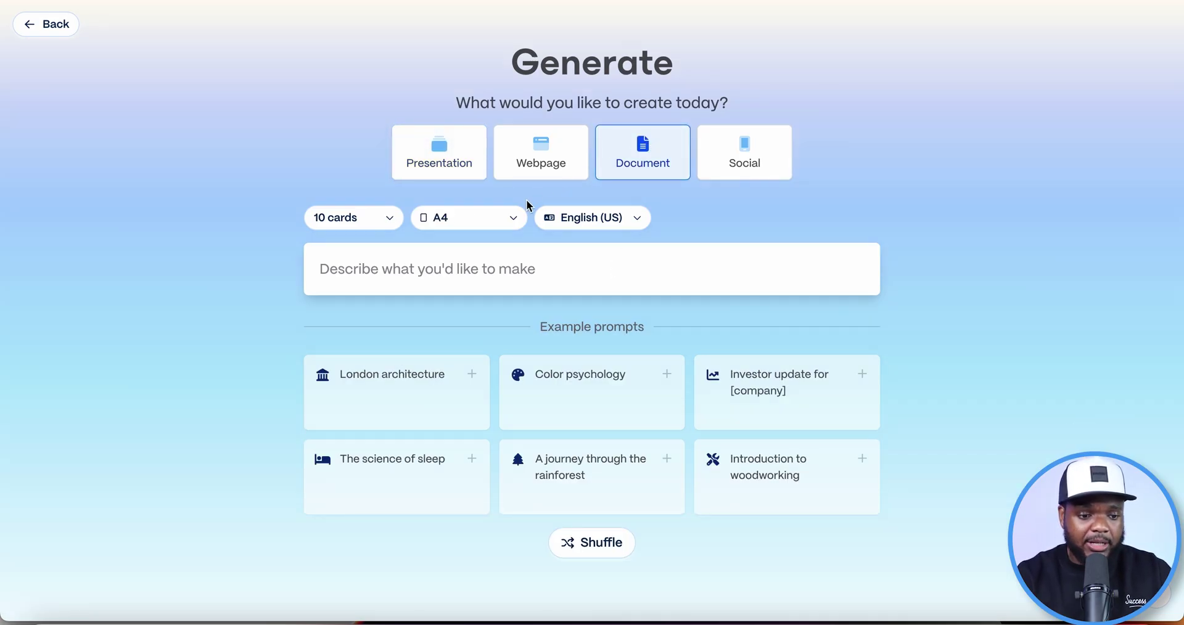
{"action": "left_click", "coordinate": [347, 220]}
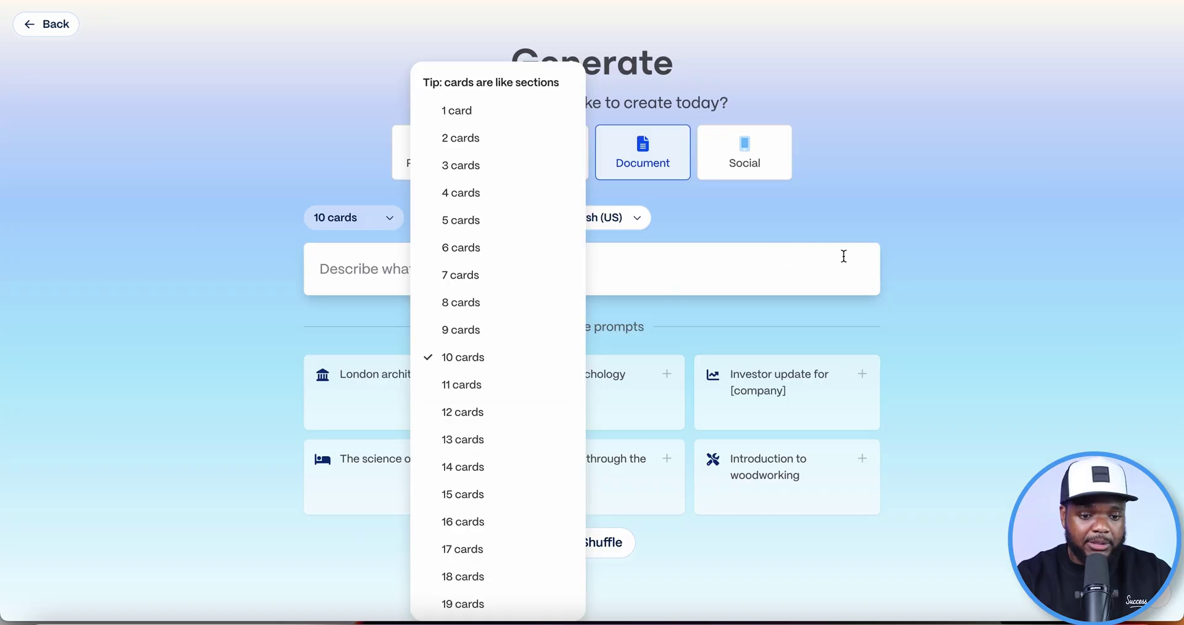
{"action": "left_click", "coordinate": [932, 199]}
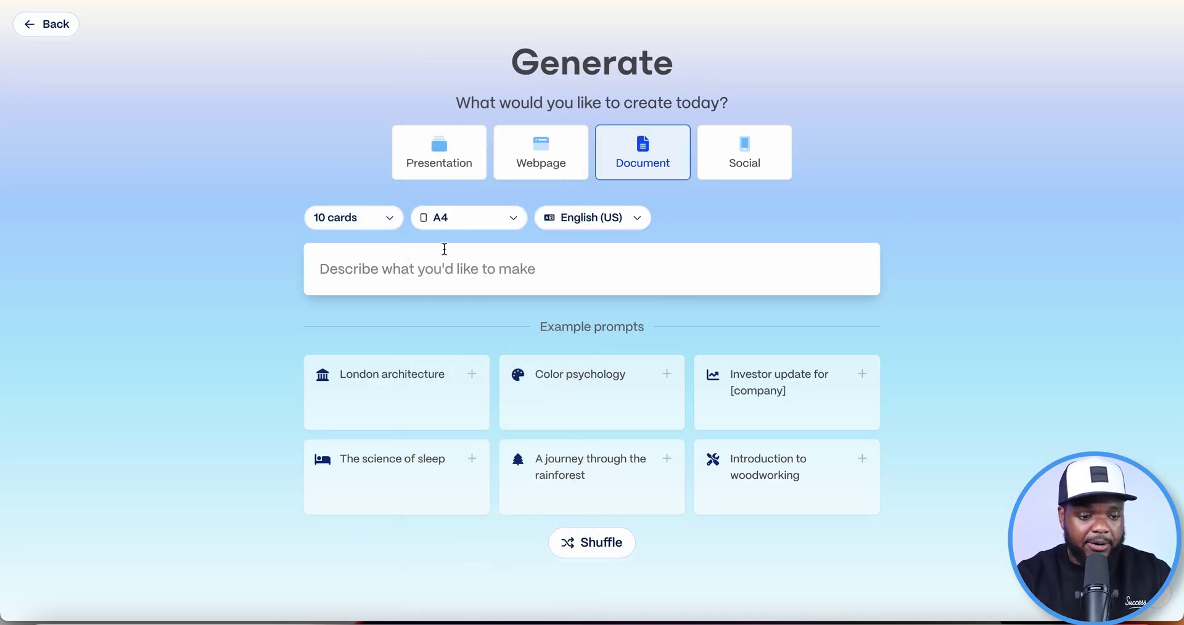
Generate an outline from "Create an ebook to help business owners manage their finances a lot better, the ebook will be called "Business Owner Money Secrets""
{"action": "left_click", "coordinate": [401, 271]}
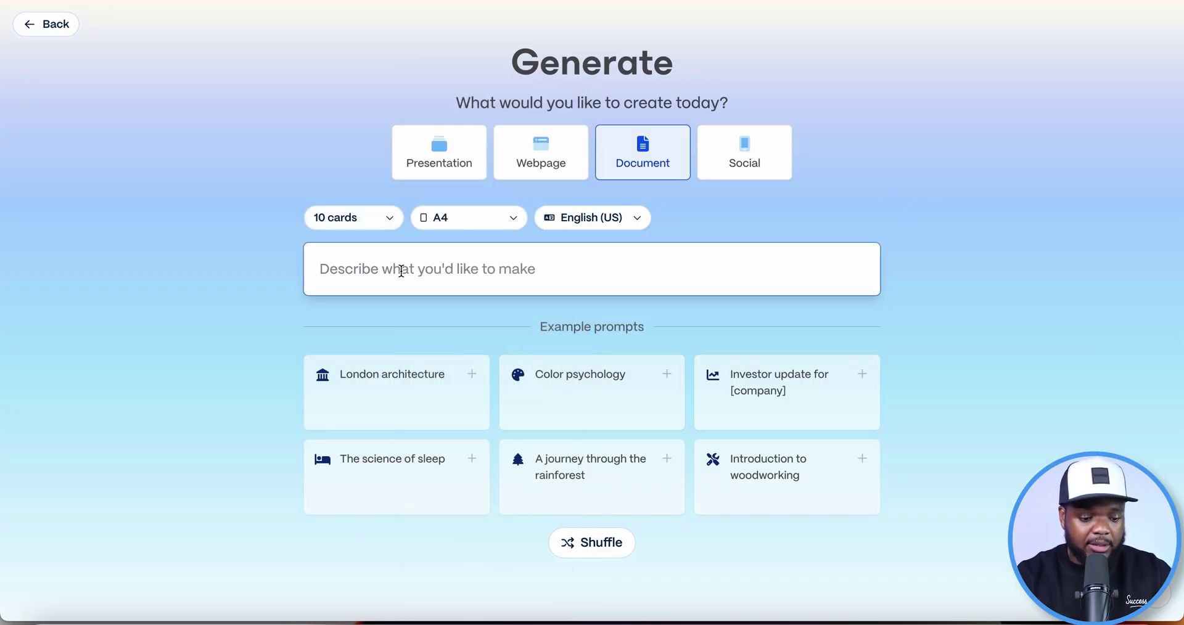
{"action": "type", "text": "Create an ebook to help business owners manage their finances a lot better, the ebook will be called \"Business Owner Money Secrets\""}
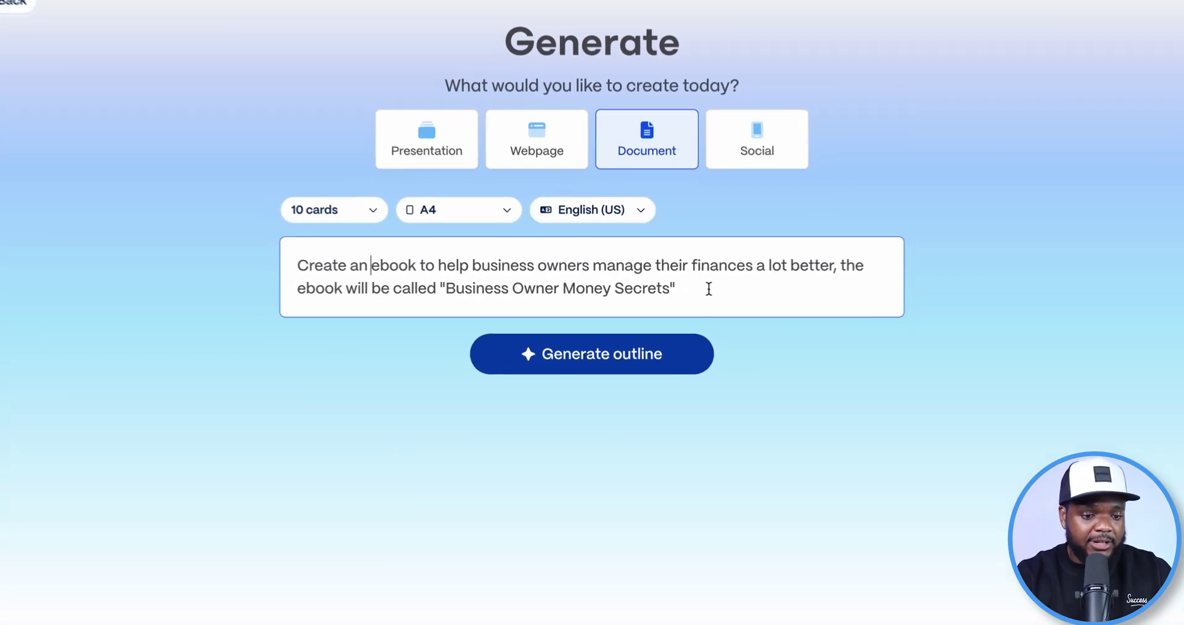
{"action": "left_click_drag", "start_coordinate": [676, 288], "coordinate": [439, 287]}
{"action": "left_click", "coordinate": [731, 294]}
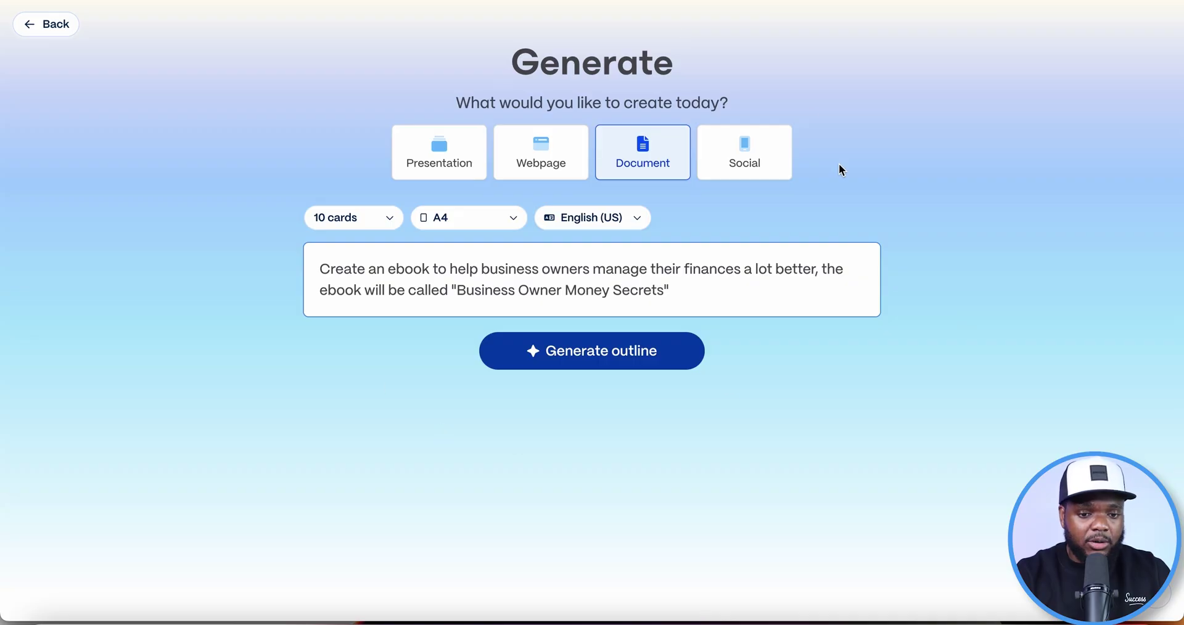
{"action": "left_click", "coordinate": [577, 361]}
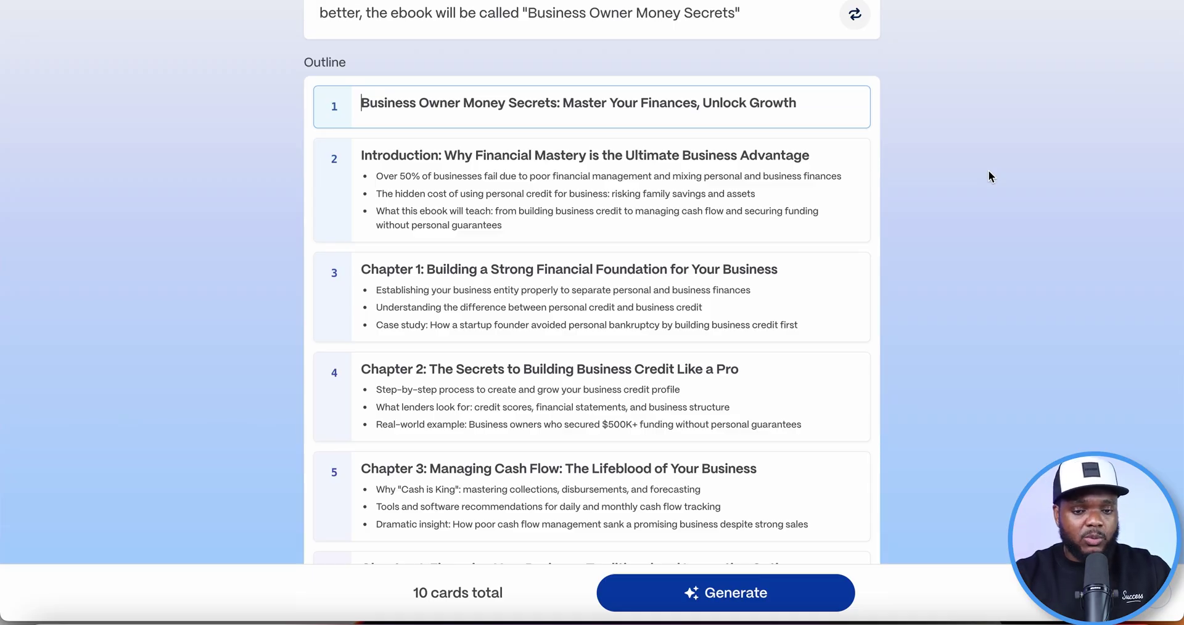
Set the amount of text per card to Detailed and generate the ebook with the Zephyr theme and Photorealistic AI images
{"action": "scroll", "coordinate": [989, 173], "scroll_direction": "down", "scroll_amount": 8}
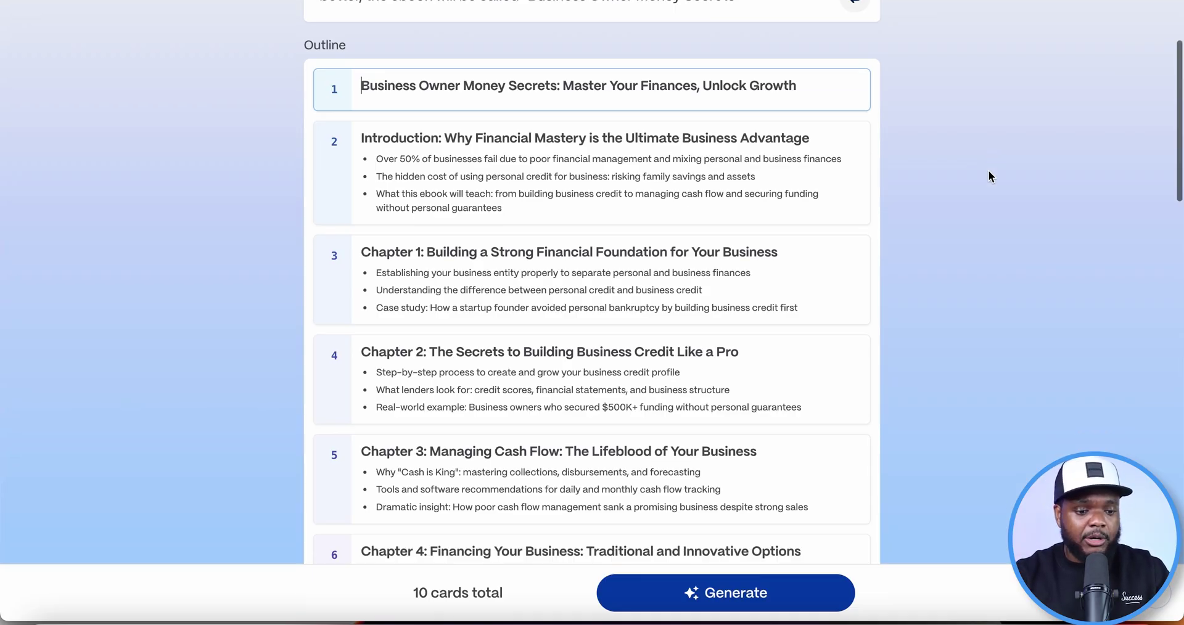
{"action": "scroll", "coordinate": [989, 172], "scroll_direction": "down", "scroll_amount": 5}
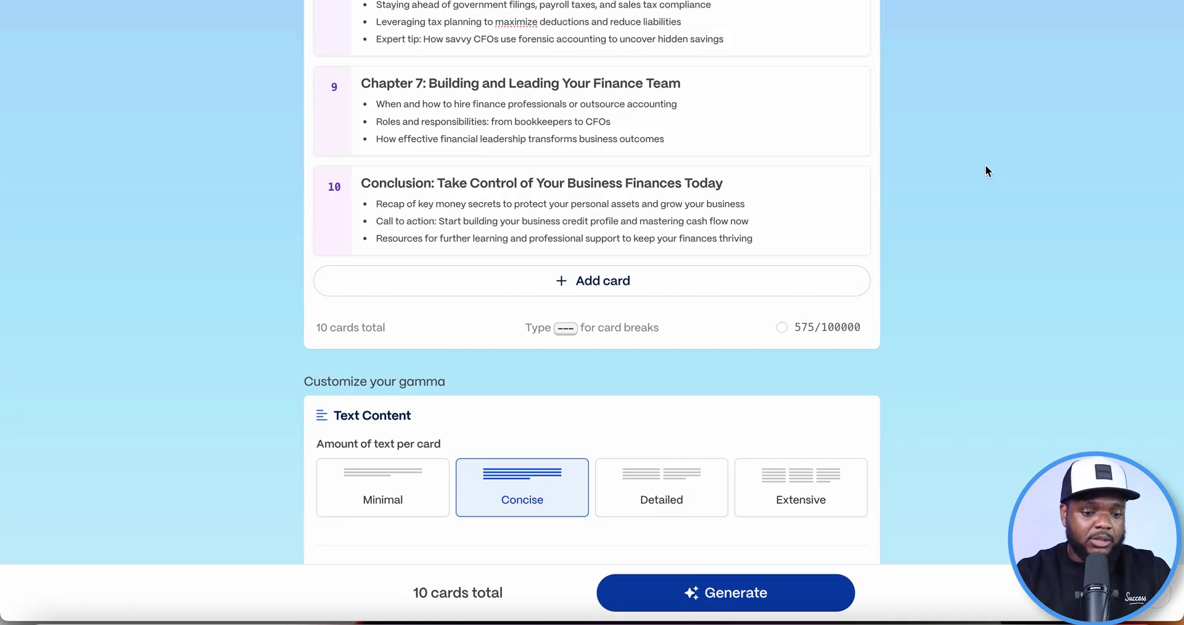
{"action": "scroll", "coordinate": [775, 246], "scroll_direction": "down", "scroll_amount": 5}
{"action": "left_click", "coordinate": [689, 210]}
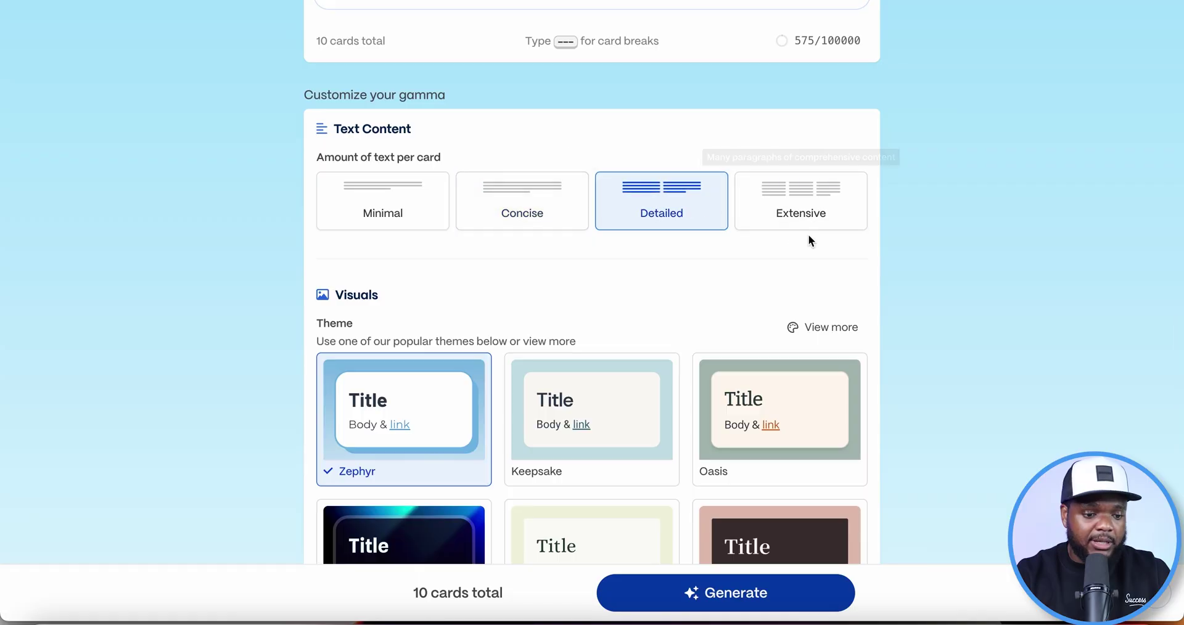
{"action": "scroll", "coordinate": [990, 260], "scroll_direction": "down", "scroll_amount": 5}
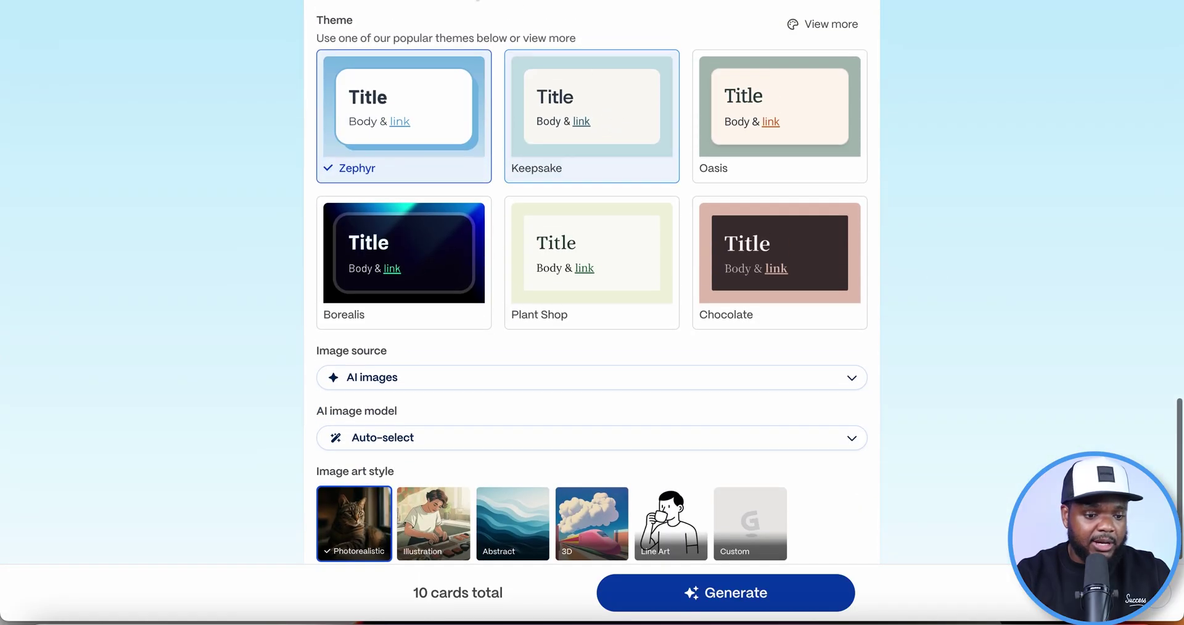
{"action": "scroll", "coordinate": [844, 226], "scroll_direction": "down", "scroll_amount": 1}
{"action": "scroll", "coordinate": [844, 225], "scroll_direction": "down", "scroll_amount": 3}
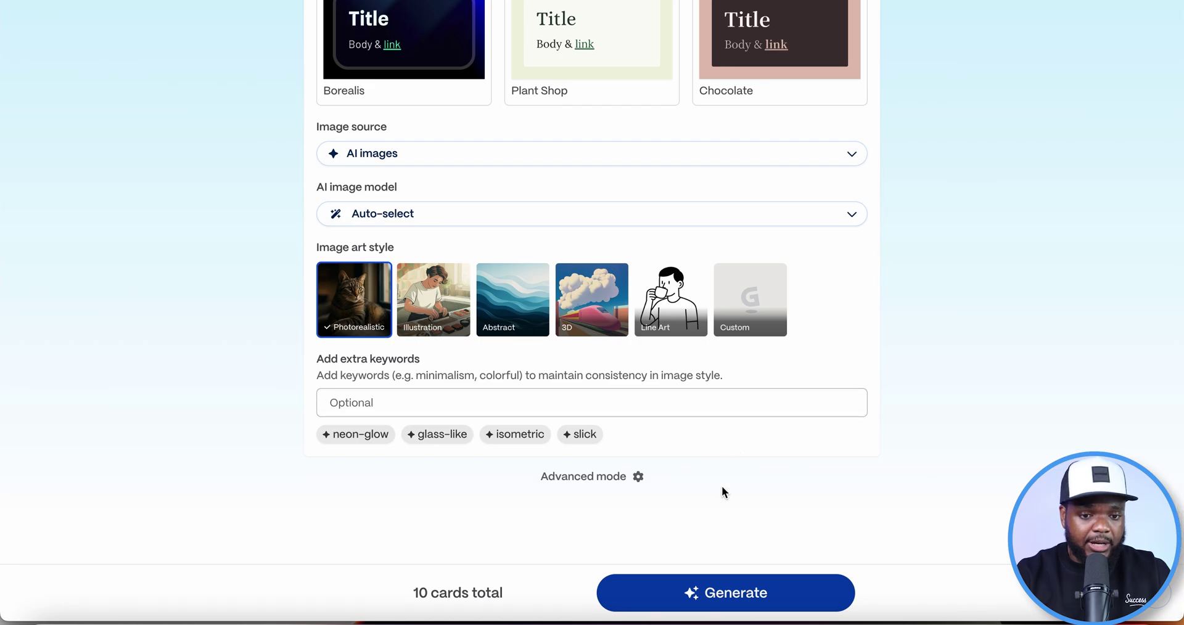
{"action": "left_click", "coordinate": [721, 593]}
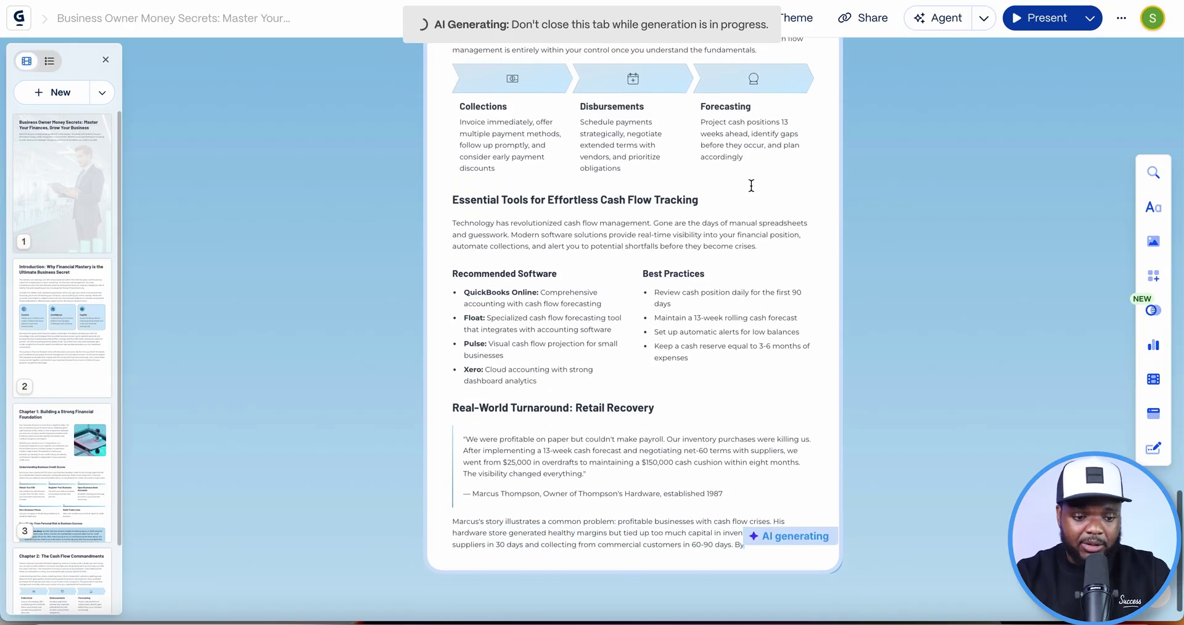
Look through the generated ebook's chapters and export all cards to PDF, closing the sharing dialog once the file has downloaded
{"action": "scroll", "coordinate": [512, 256], "scroll_direction": "up", "scroll_amount": 10}
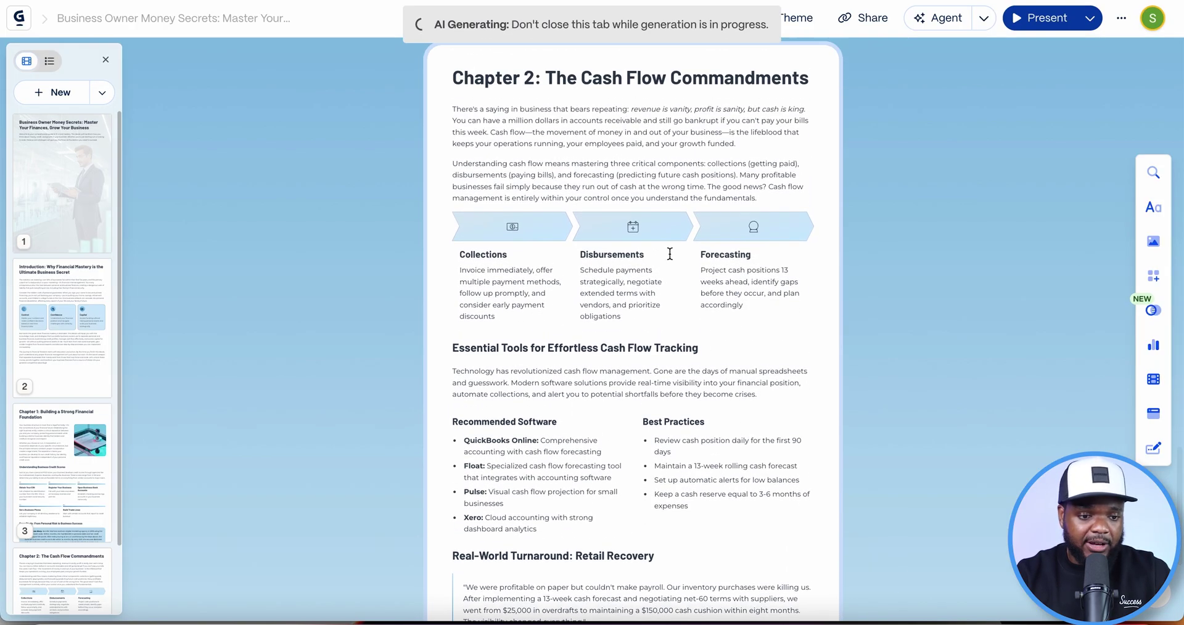
{"action": "scroll", "coordinate": [670, 255], "scroll_direction": "up", "scroll_amount": 7}
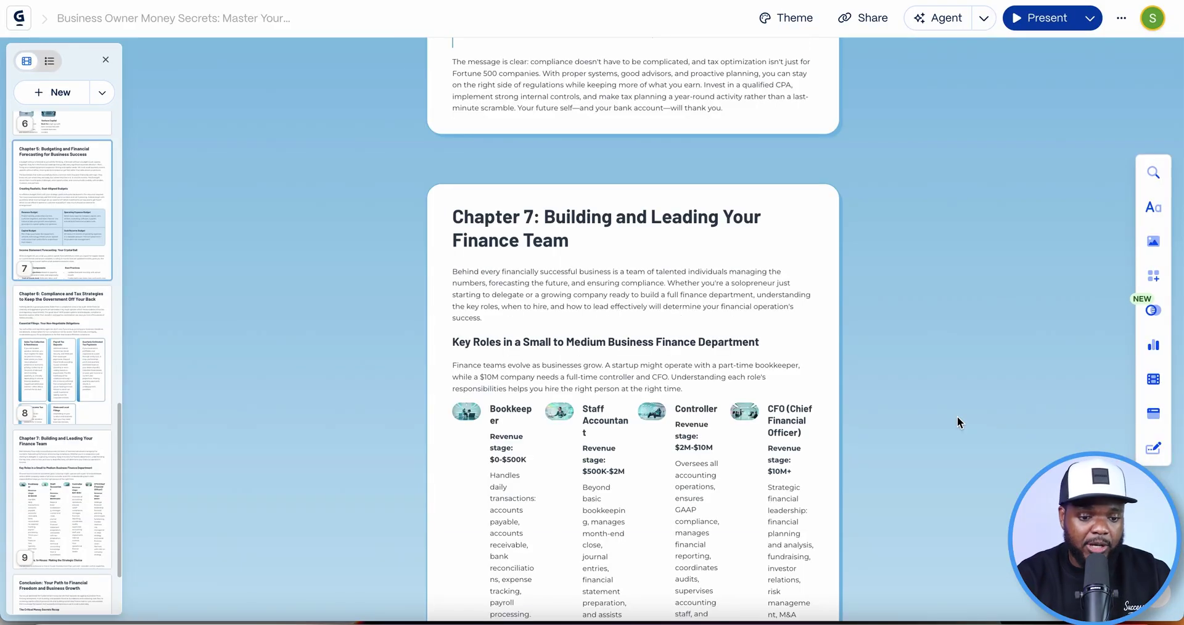
{"action": "scroll", "coordinate": [958, 417], "scroll_direction": "up", "scroll_amount": 15}
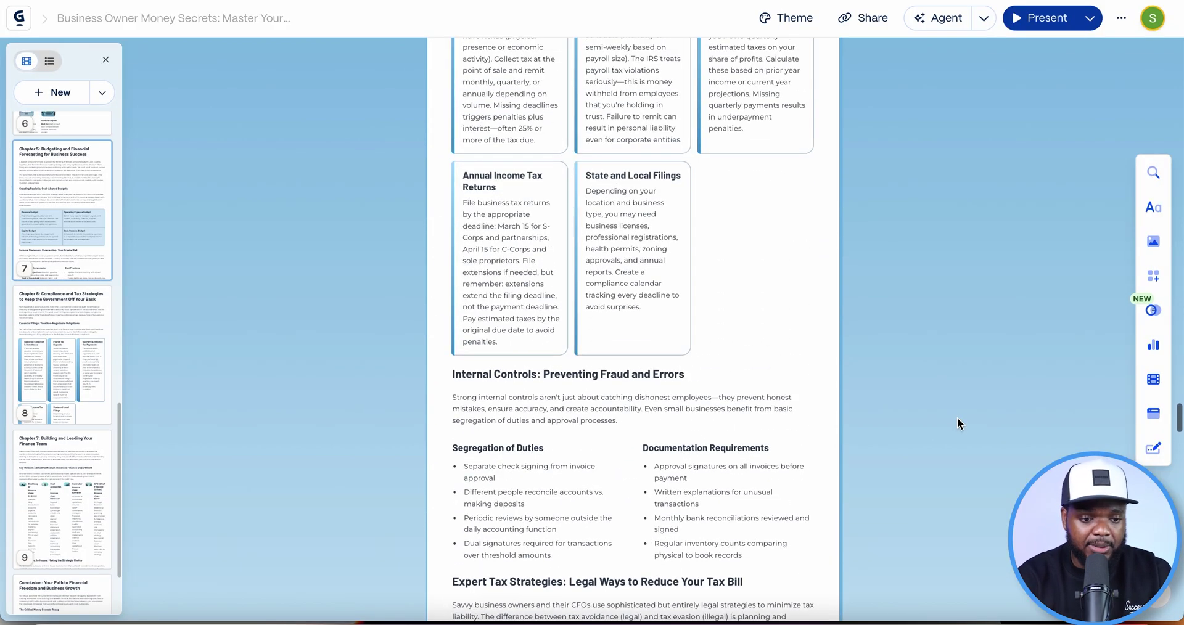
{"action": "scroll", "coordinate": [957, 421], "scroll_direction": "up", "scroll_amount": 7}
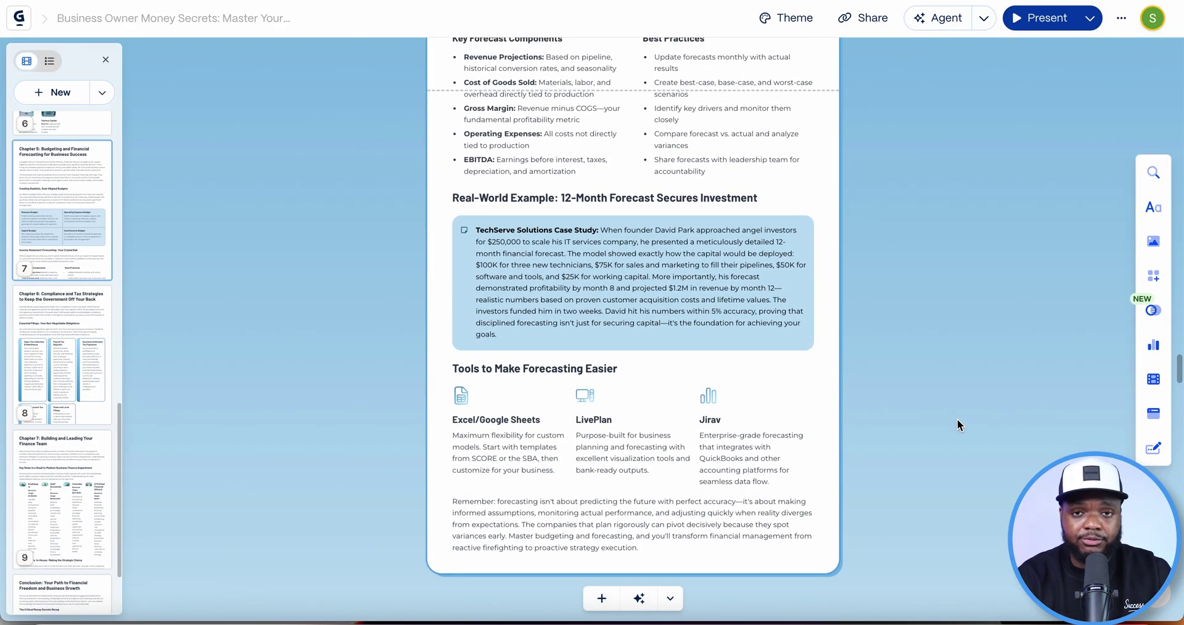
{"action": "scroll", "coordinate": [958, 422], "scroll_direction": "up", "scroll_amount": 10}
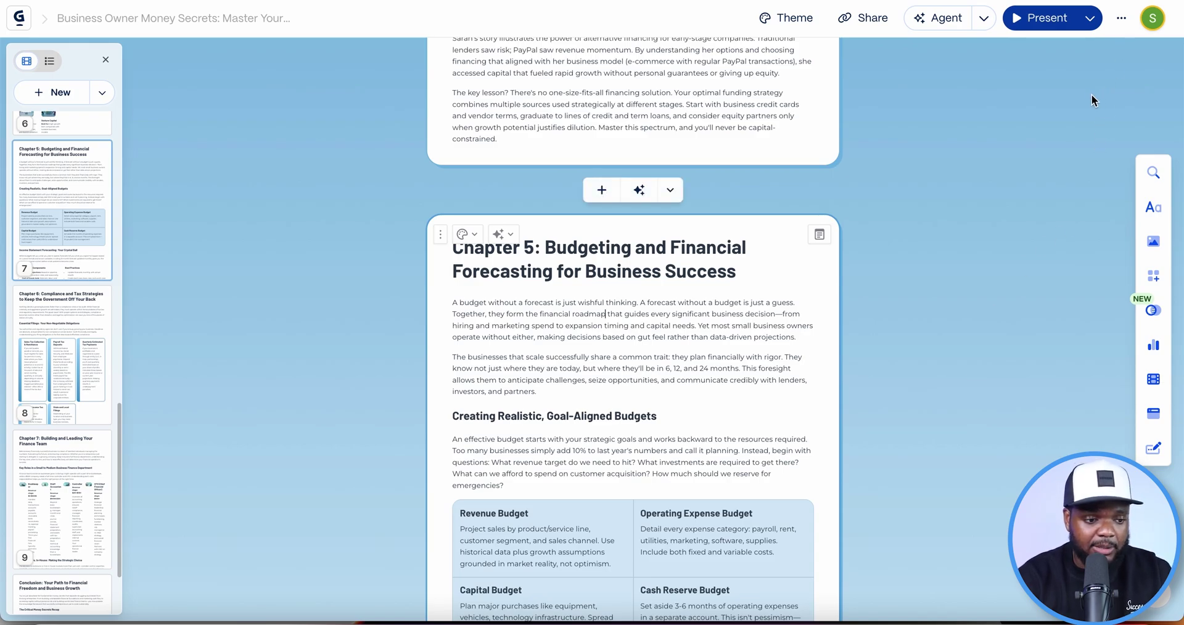
{"action": "left_click", "coordinate": [1120, 23]}
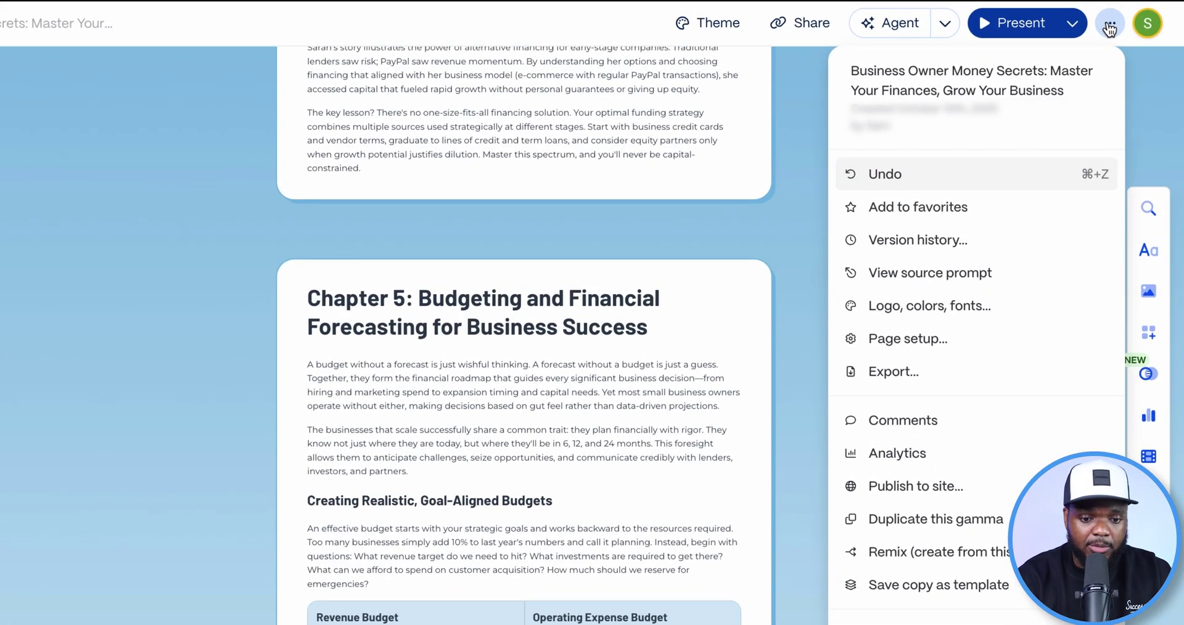
{"action": "left_click", "coordinate": [965, 372]}
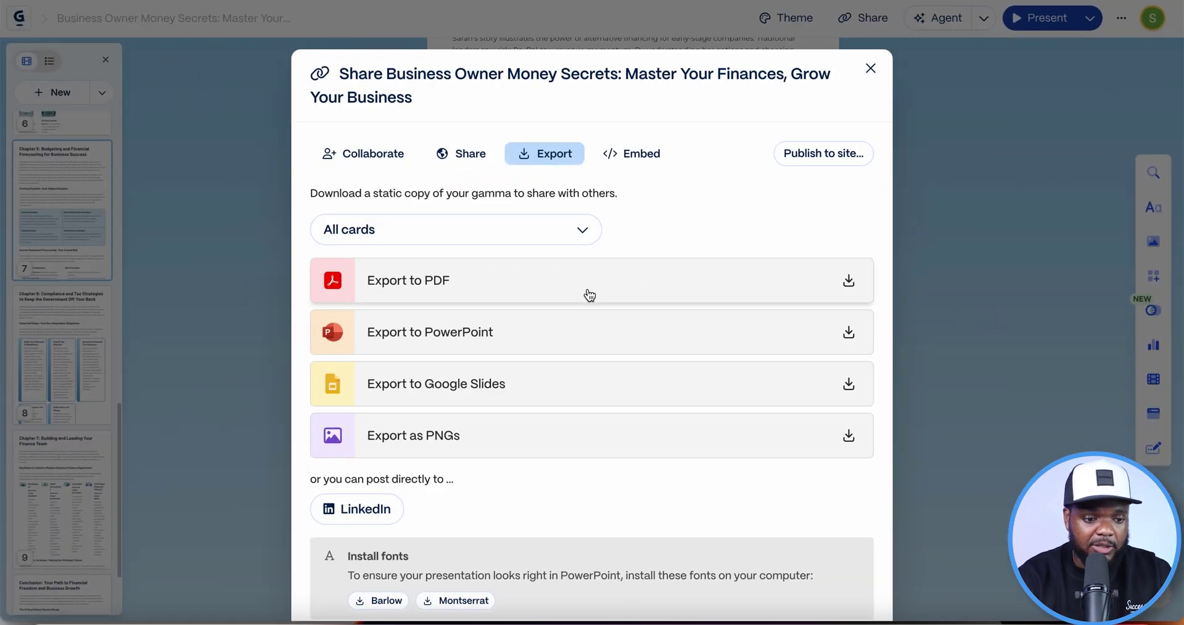
{"action": "left_click", "coordinate": [584, 290]}
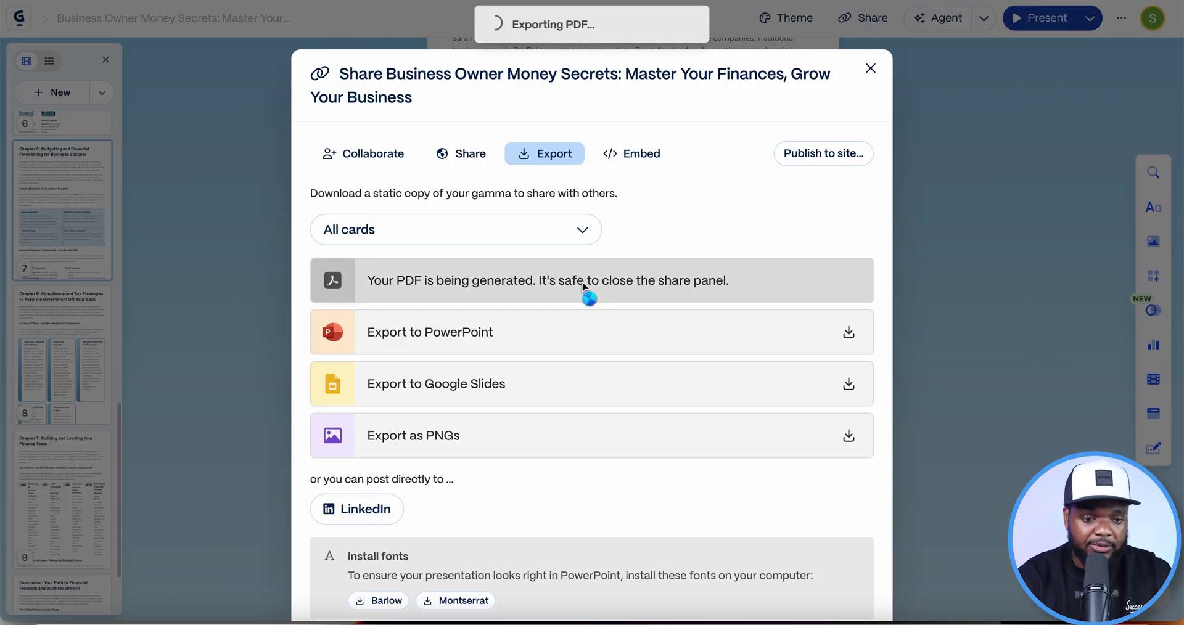
{"action": "mouse_move", "coordinate": [886, 68]}
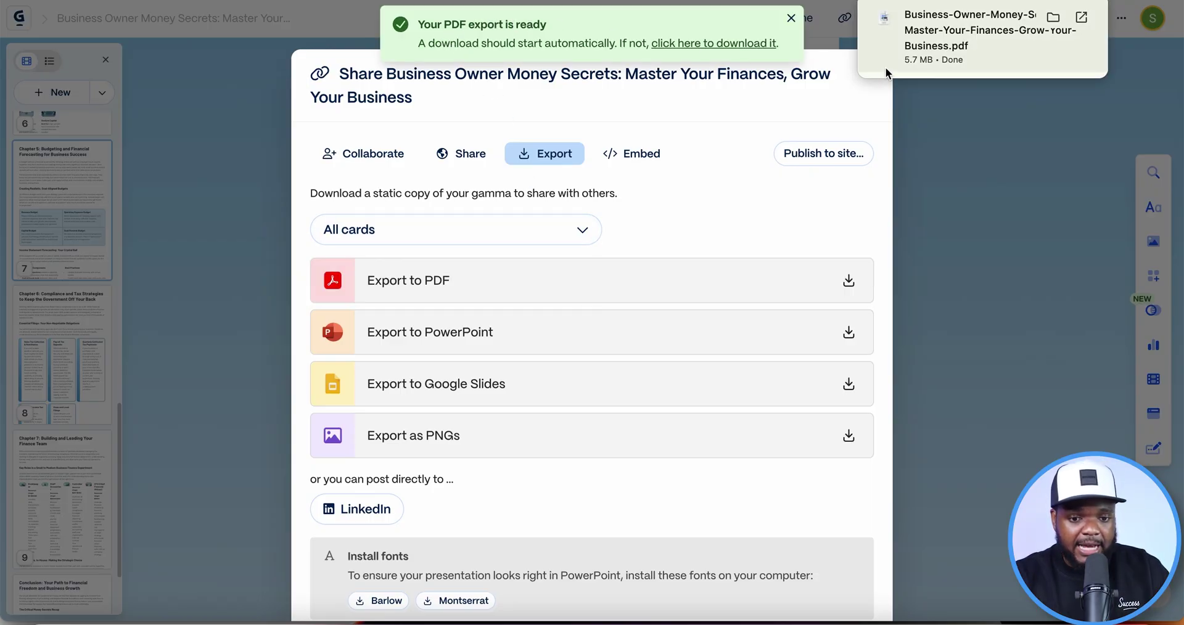
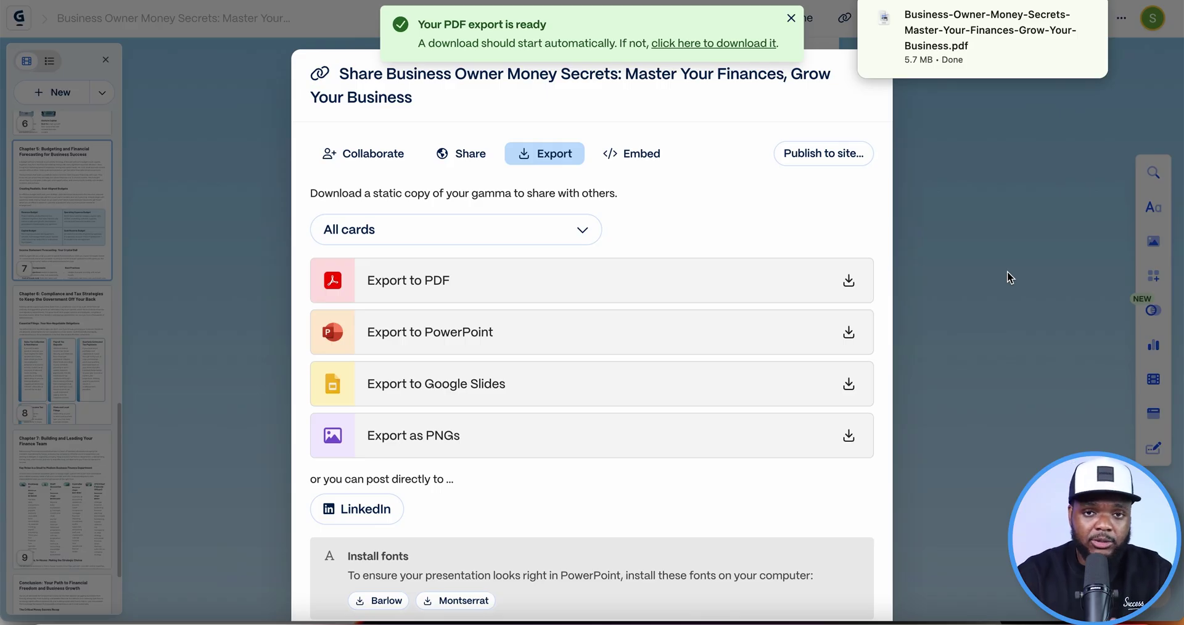
{"action": "left_click", "coordinate": [1008, 282]}
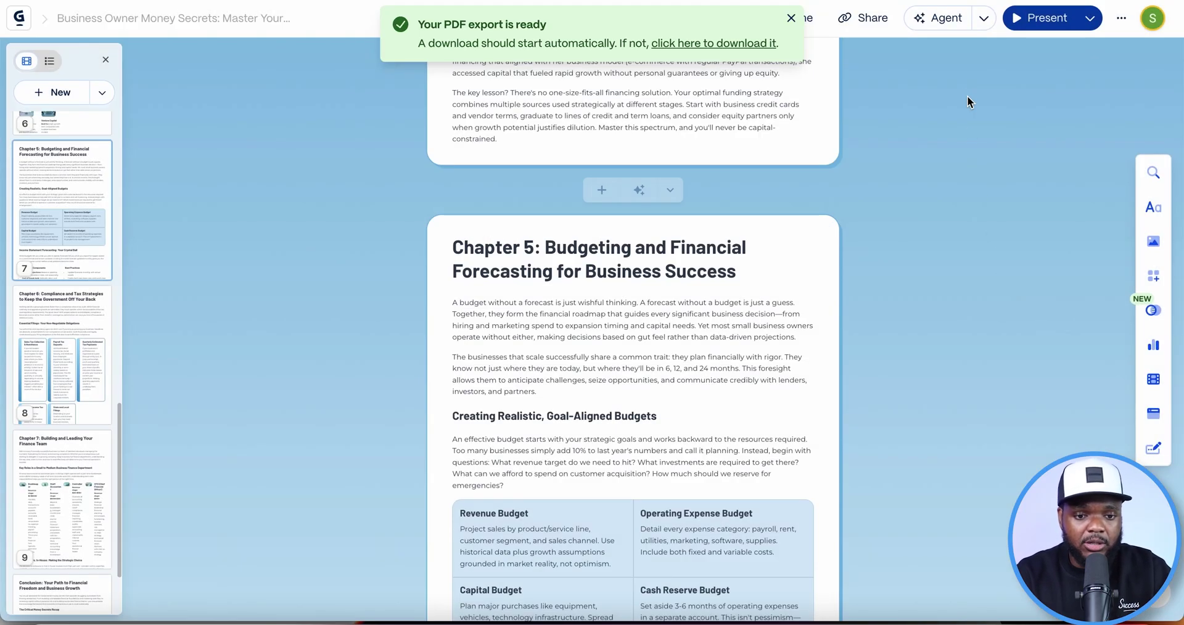
Switch to NotebookLM, launch it and view the summary of the notebook based on the exported ebook PDF
{"action": "left_click", "coordinate": [987, 0]}
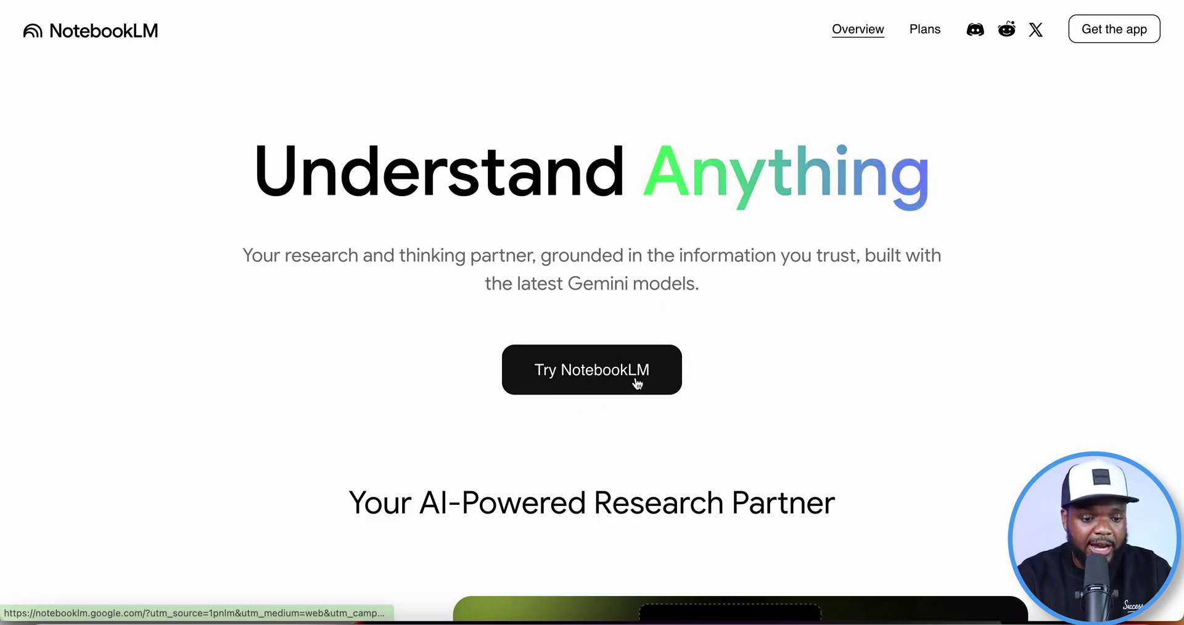
{"action": "left_click", "coordinate": [597, 389]}
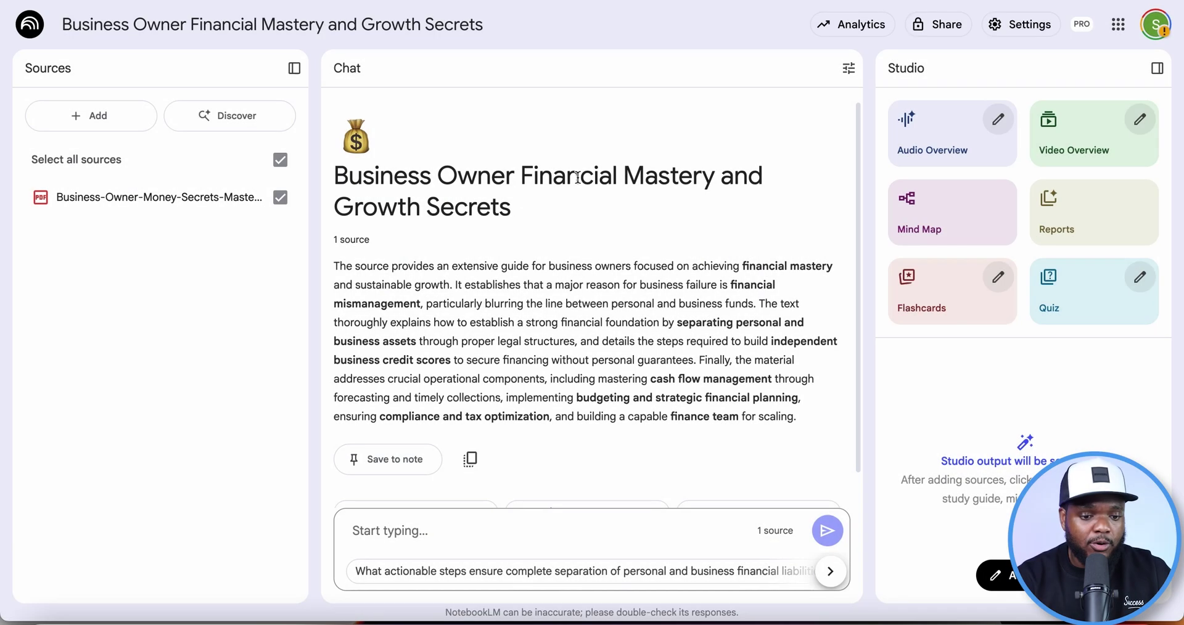
{"action": "scroll", "coordinate": [456, 244], "scroll_direction": "down", "scroll_amount": 1}
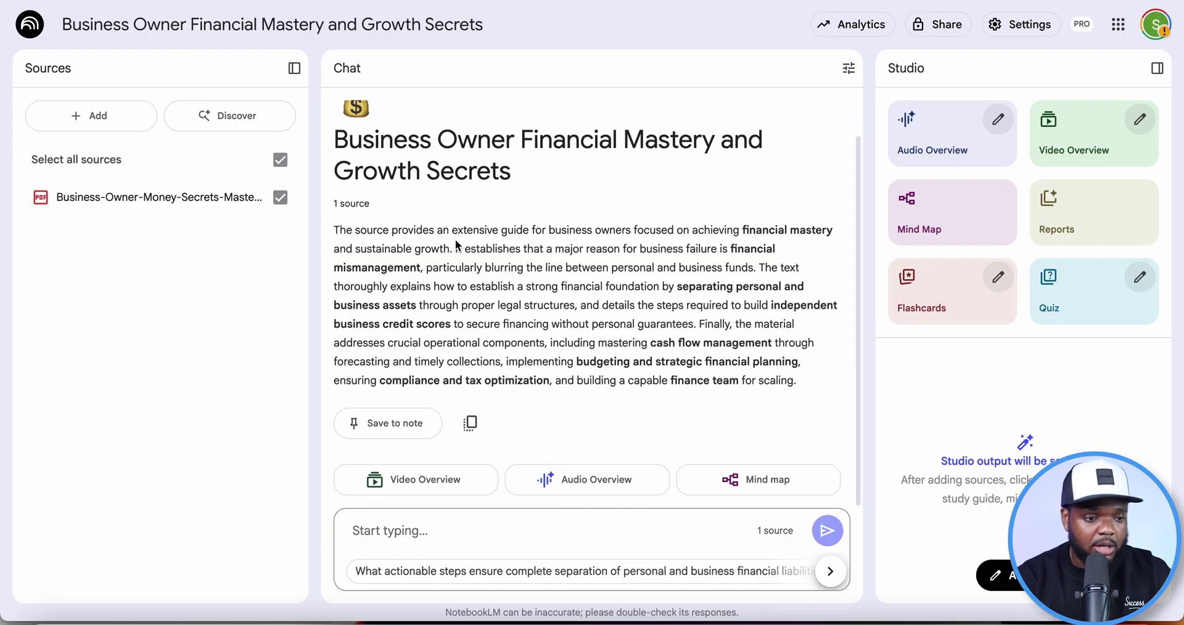
Ask the notebook chat for a 700-character prompt for the hostinger AI Website builder that builds a single landing page website for selling the ebook
{"action": "left_click", "coordinate": [394, 532]}
{"action": "type", "text": "I need you to give me a prompt for hostinger for this ebook I am selling, ensure it builds a single landing page website"}
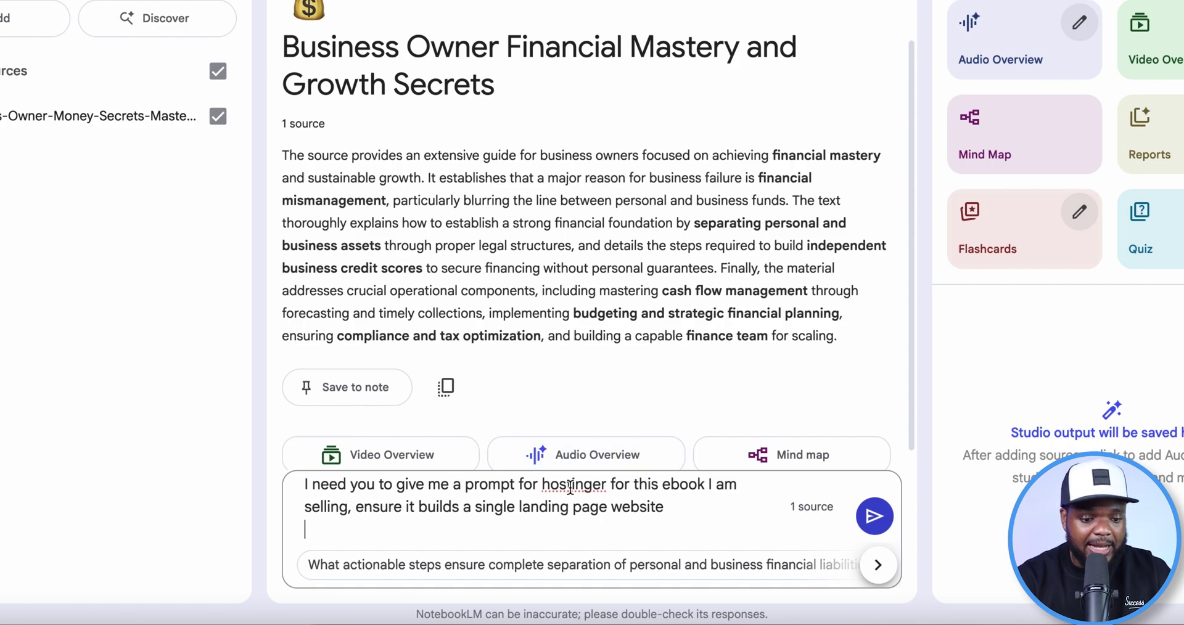
{"action": "left_click", "coordinate": [609, 484]}
{"action": "type", "text": "AI "}
{"action": "type", "text": "Website "}
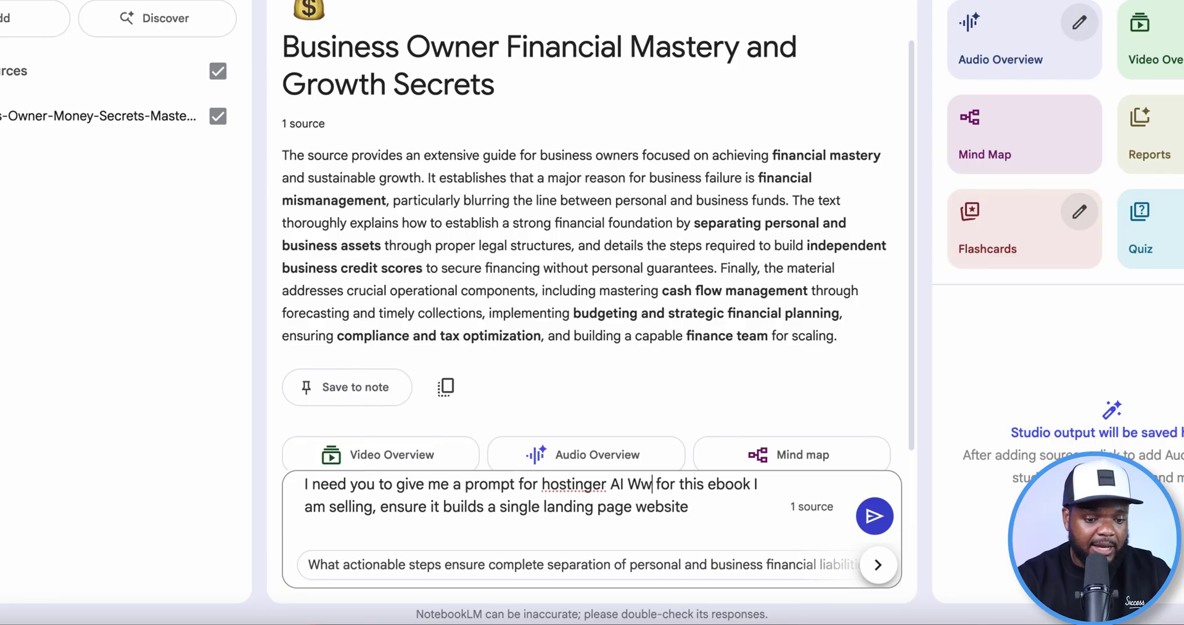
{"action": "type", "text": "builder"}
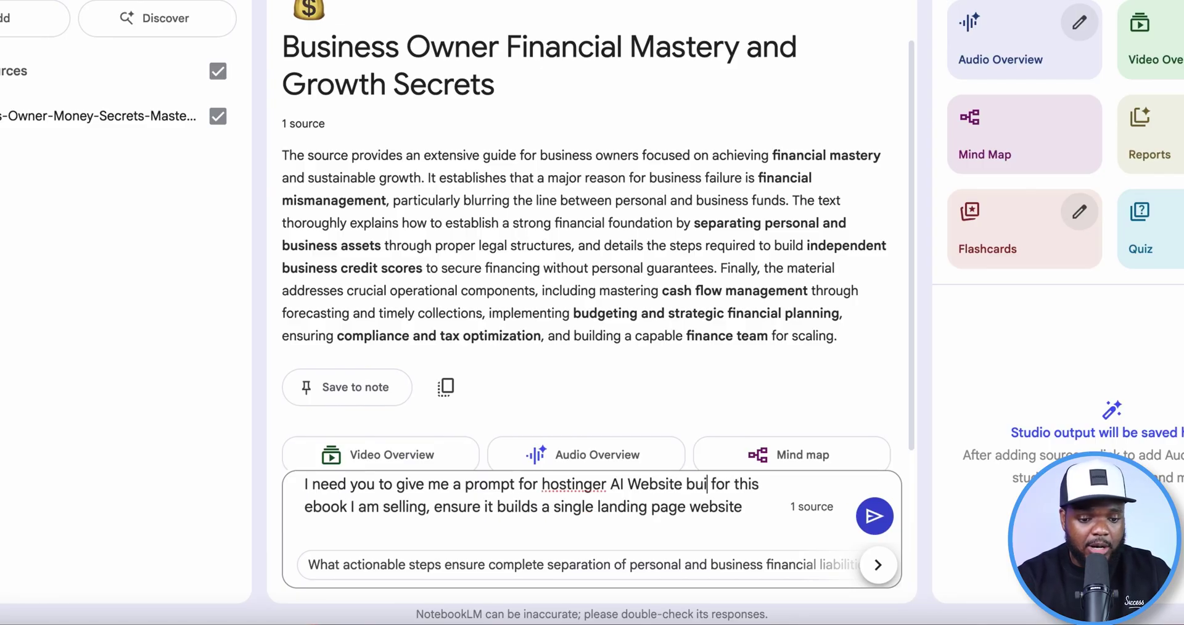
{"action": "left_click", "coordinate": [464, 529]}
{"action": "type", "text": ","}
{"action": "type", "text": " 700 char"}
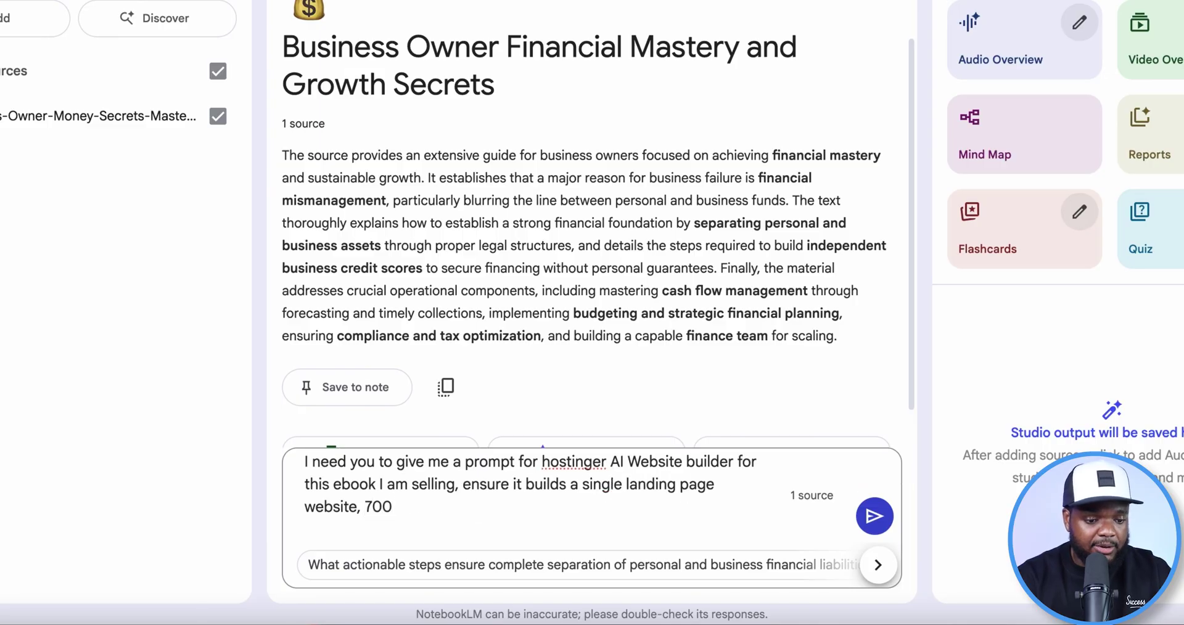
{"action": "type", "text": "acters"}
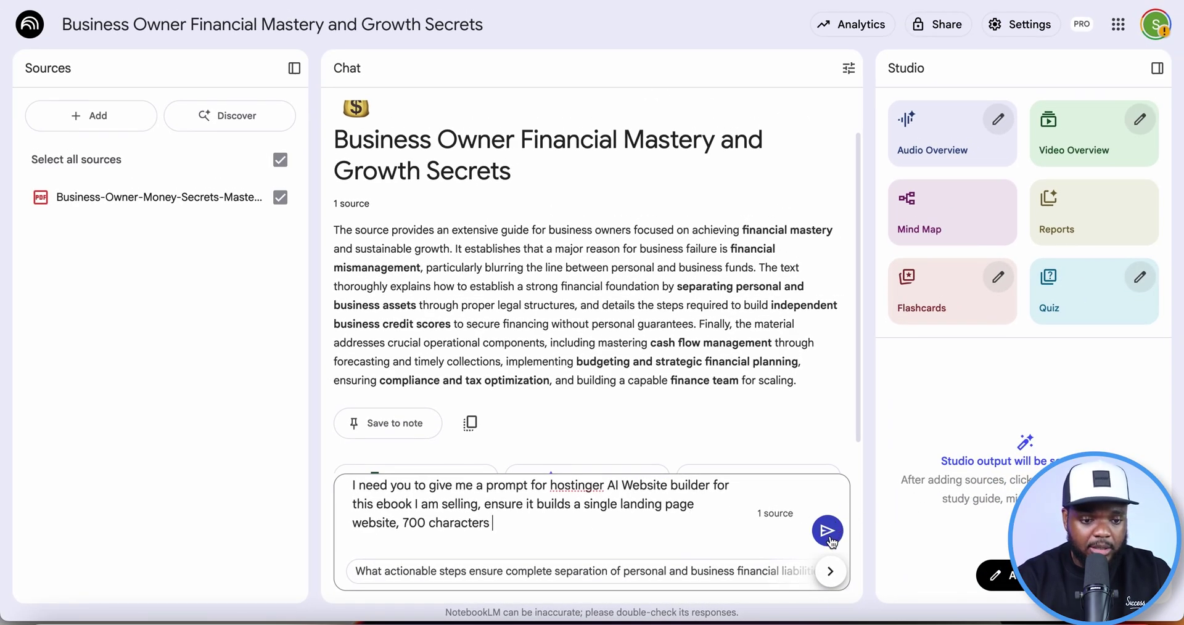
{"action": "left_click", "coordinate": [827, 530]}
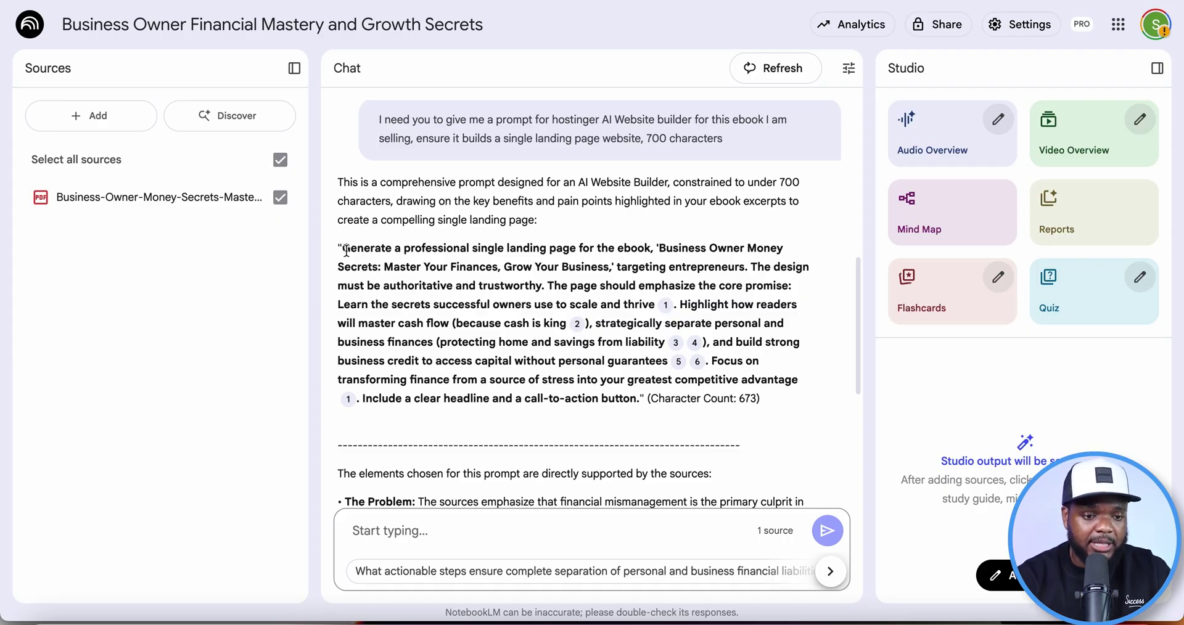
Select the full landing page prompt in the chat reply, from "Generate a professional single landing page" through "call-to-action button"
{"action": "left_click_drag", "start_coordinate": [346, 250], "coordinate": [641, 398]}
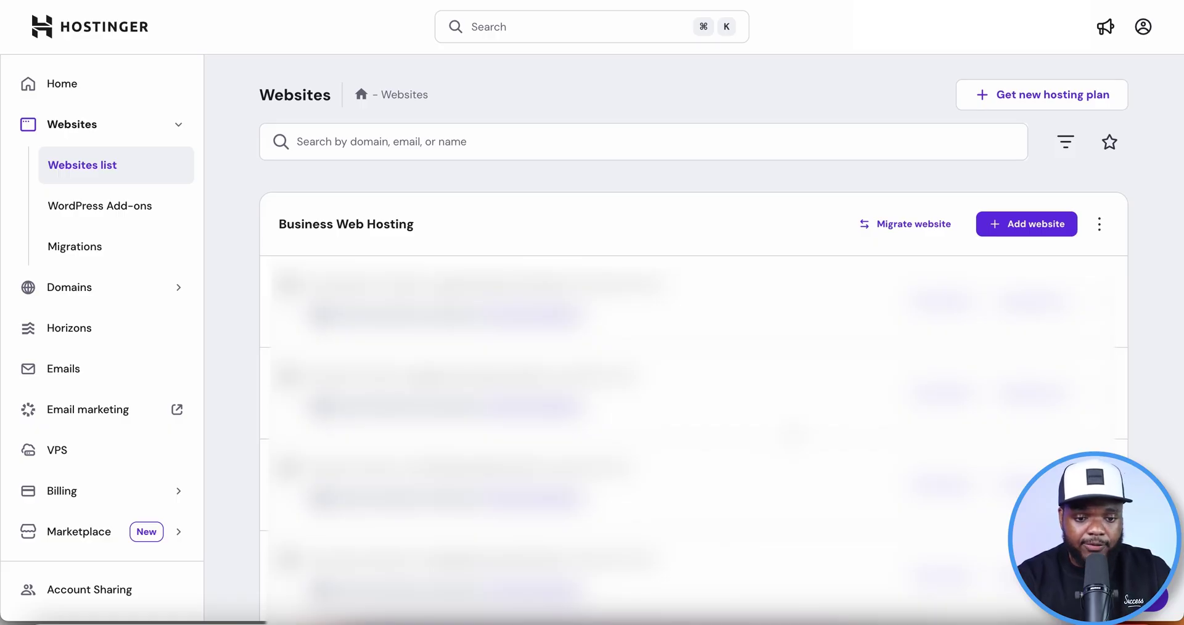
Switch to Hostinger and add a website to the Business Web Hosting plan with Hostinger Website Builder
{"action": "left_click", "coordinate": [1033, 228]}
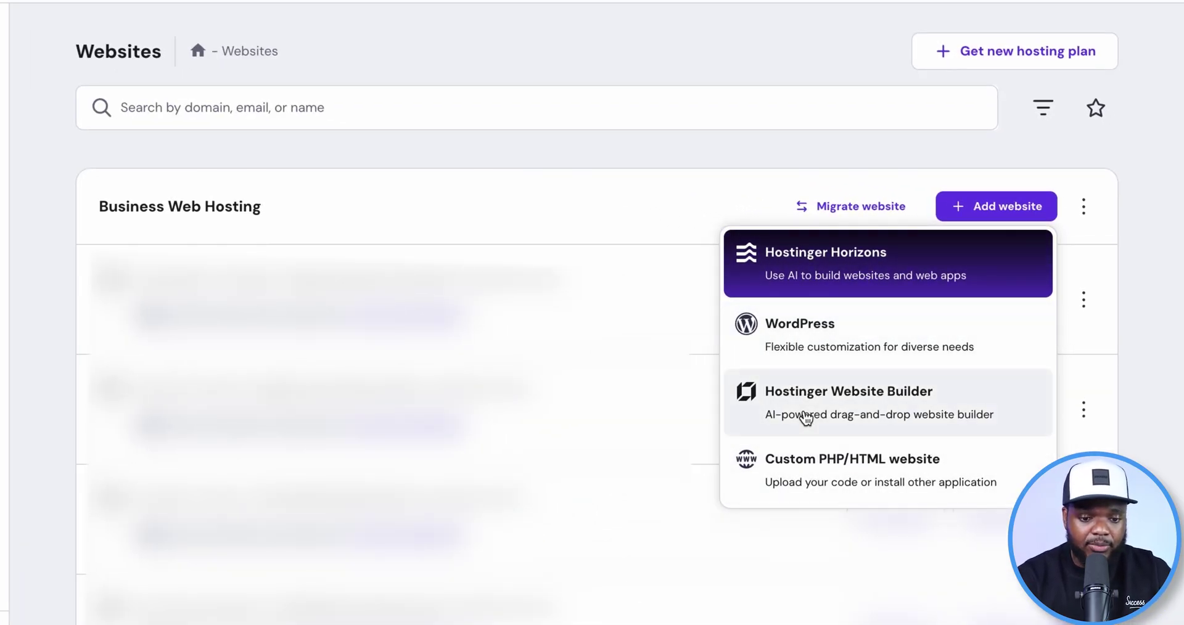
{"action": "left_click", "coordinate": [1175, 299]}
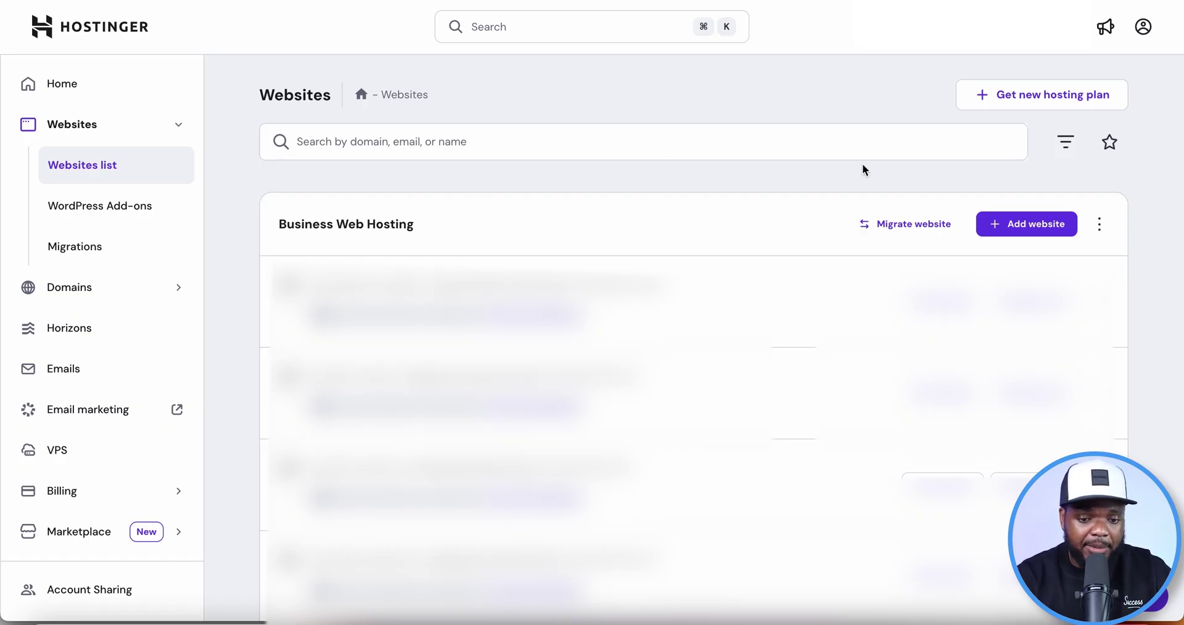
{"action": "left_click", "coordinate": [1032, 228]}
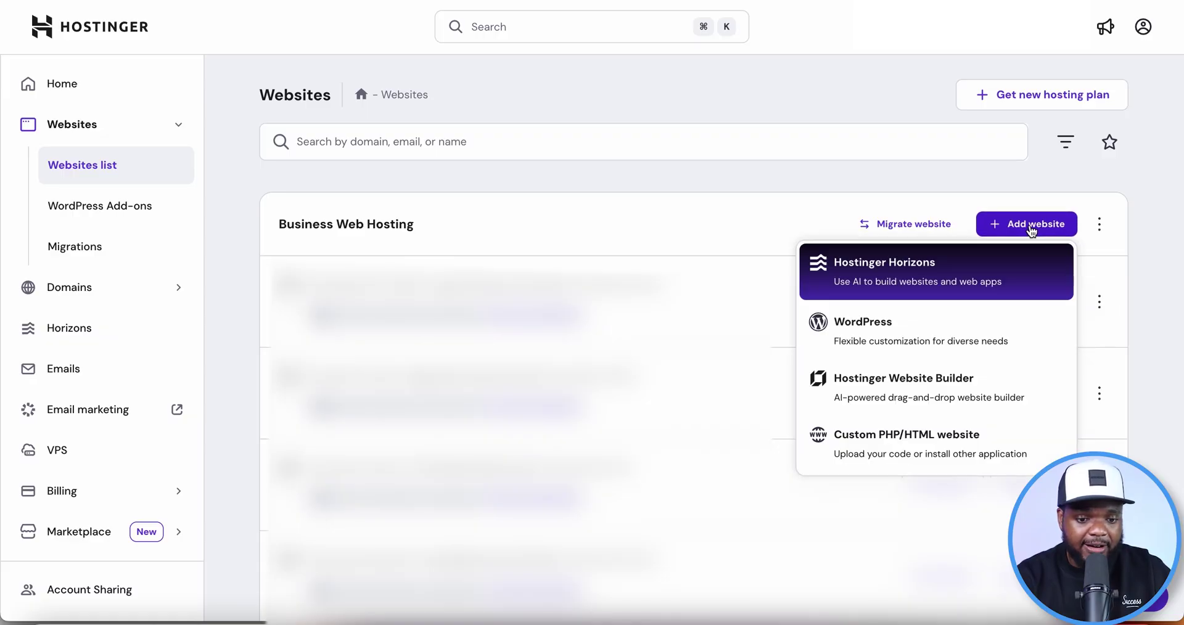
{"action": "left_click", "coordinate": [864, 388]}
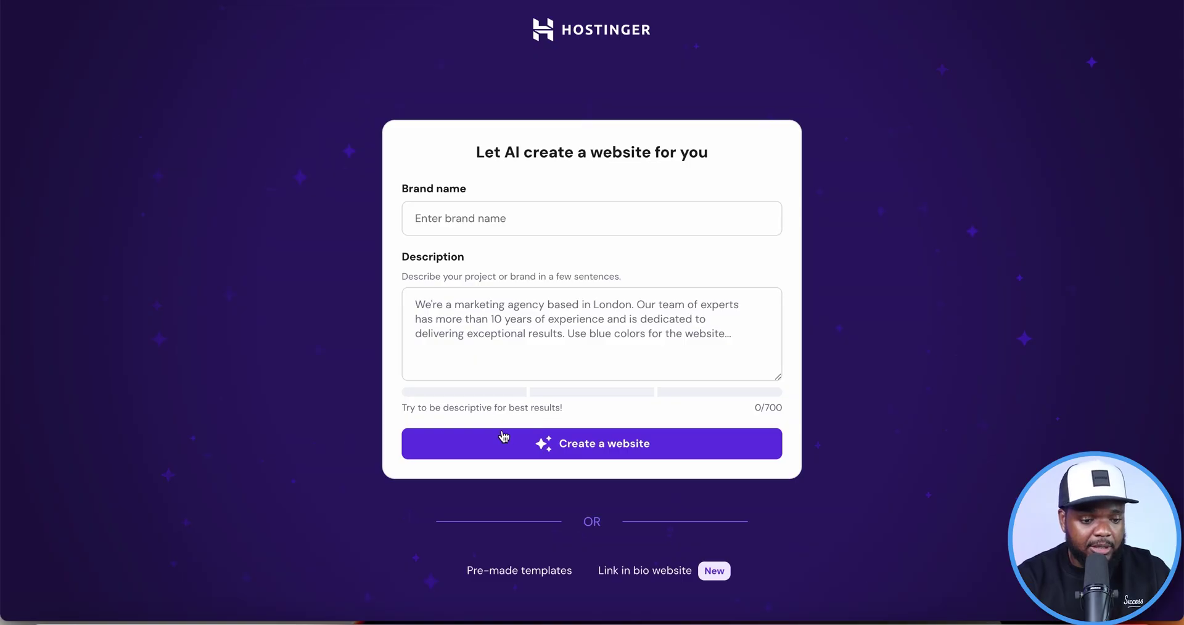
Paste the copied landing page prompt as the description, name the brand Smart Money Matters and create the website
{"action": "left_click", "coordinate": [492, 330]}
{"action": "key", "text": "ctrl+v"}
{"action": "scroll", "coordinate": [492, 330], "scroll_direction": "up", "scroll_amount": 5}
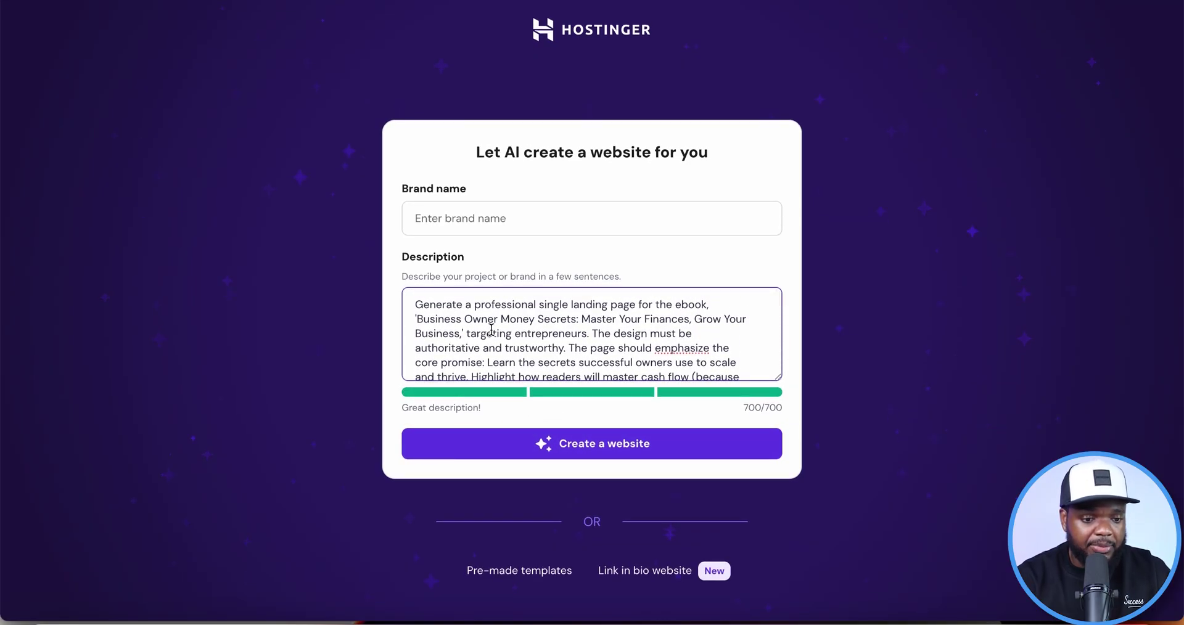
{"action": "left_click", "coordinate": [459, 224]}
{"action": "type", "text": "Smart Mone"}
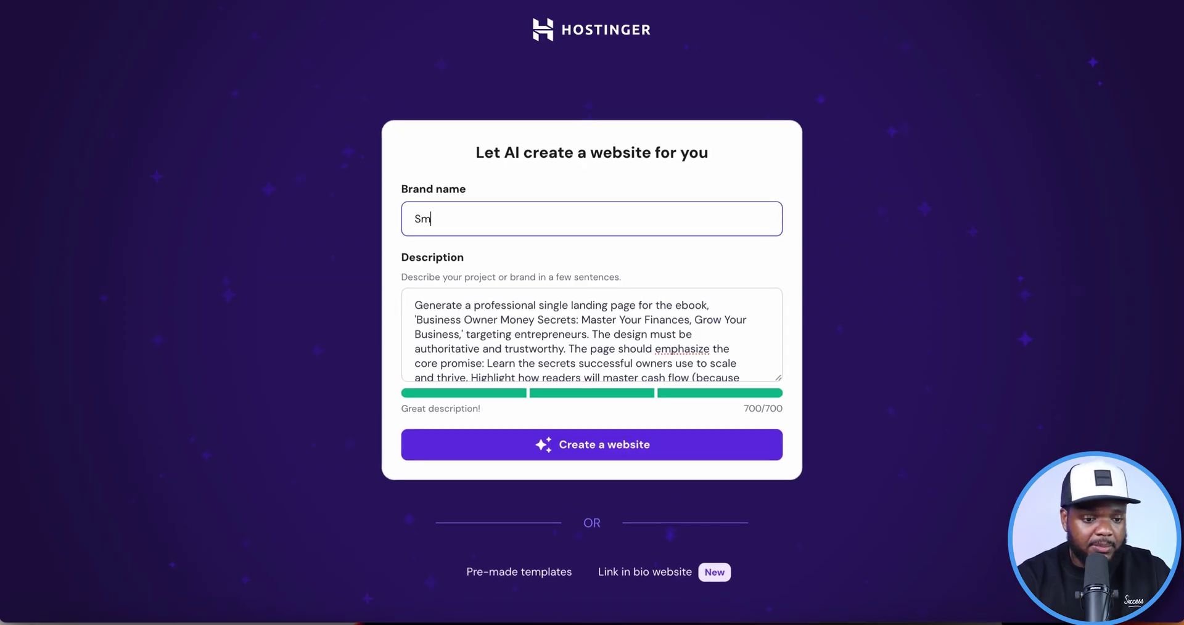
{"action": "type", "text": "y Matters"}
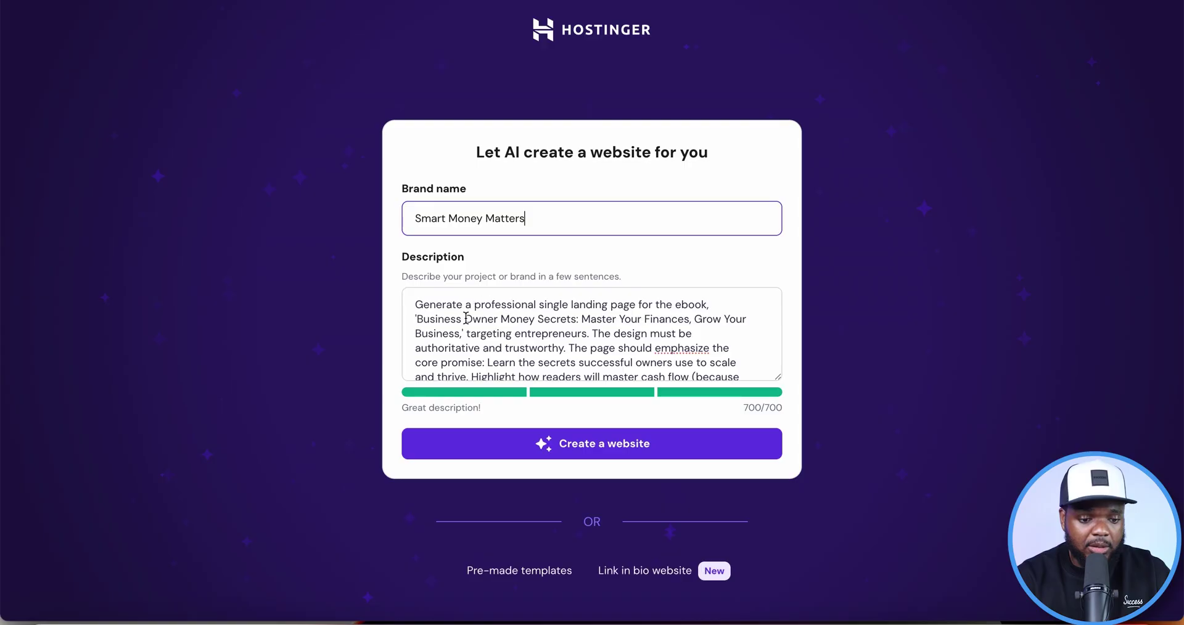
{"action": "left_click", "coordinate": [602, 449]}
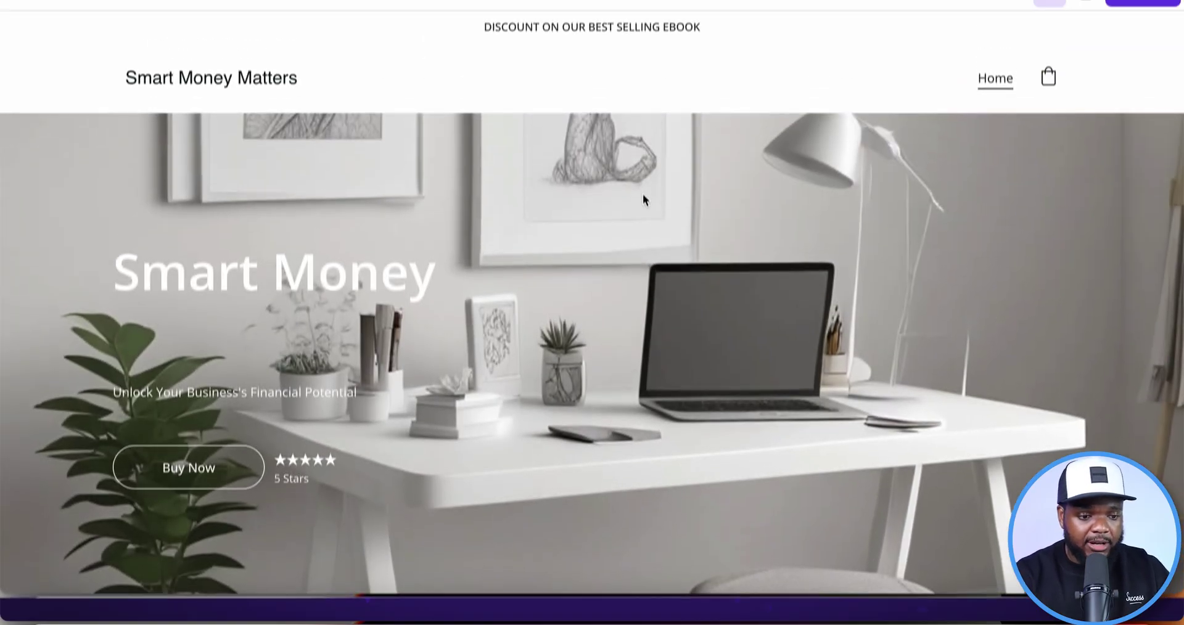
Look through the generated site's preview, from the hero banner and product section to the subscribe form, testimonial and contact footer
{"action": "scroll", "coordinate": [643, 200], "scroll_direction": "down", "scroll_amount": 10}
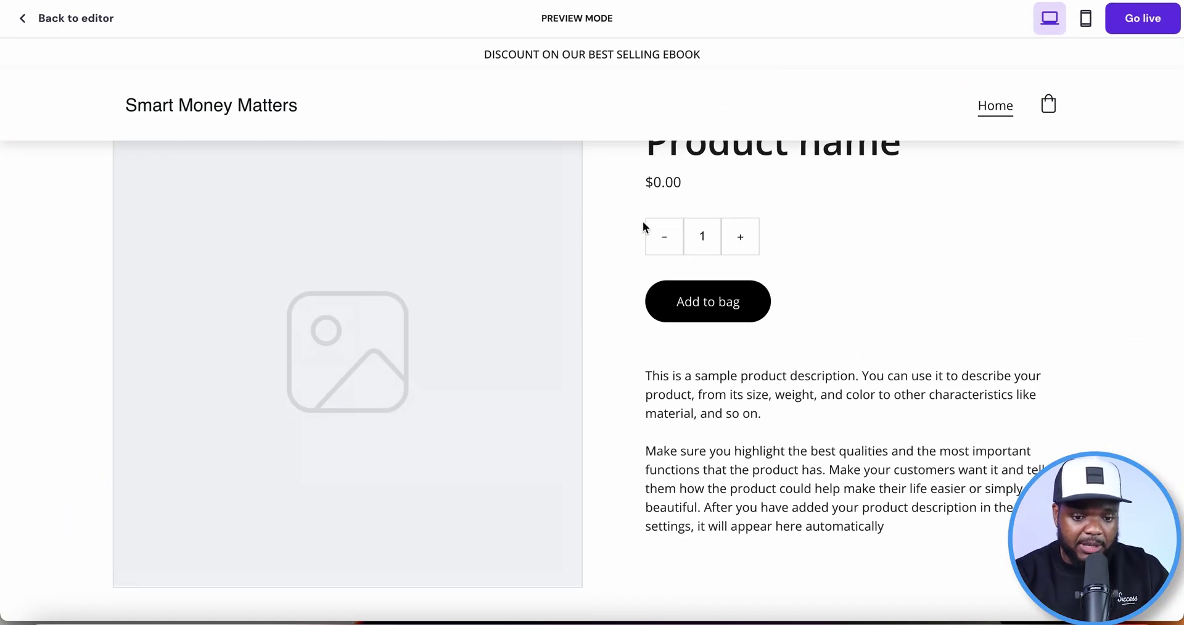
{"action": "scroll", "coordinate": [644, 227], "scroll_direction": "down", "scroll_amount": 5}
{"action": "scroll", "coordinate": [643, 227], "scroll_direction": "up", "scroll_amount": 6}
{"action": "scroll", "coordinate": [644, 226], "scroll_direction": "up", "scroll_amount": 1}
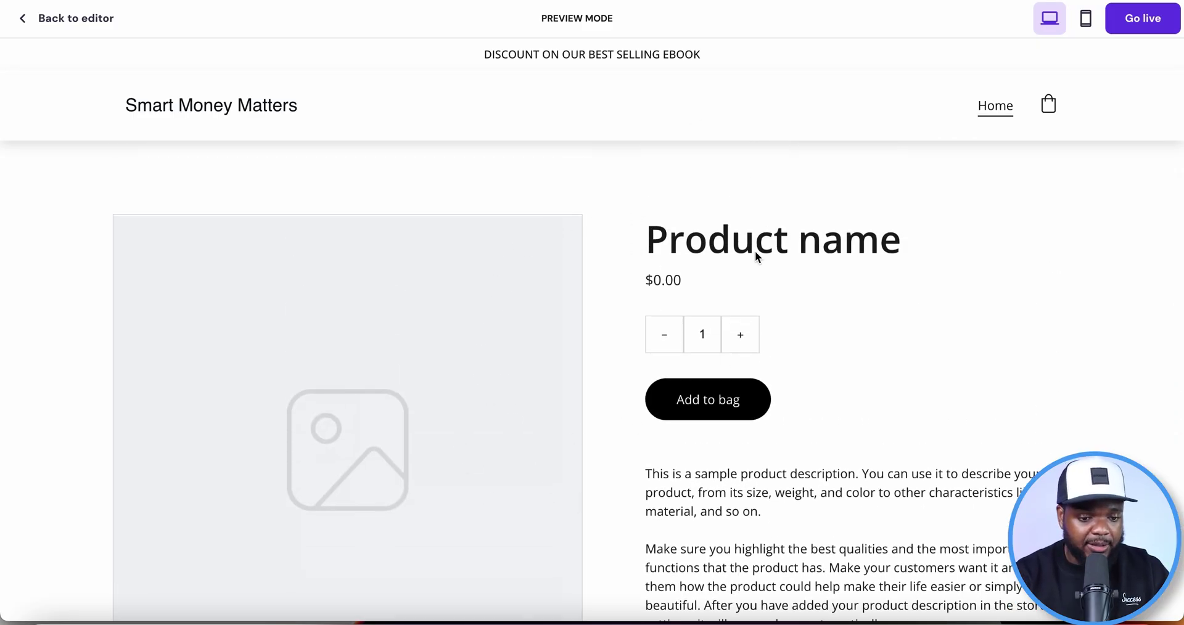
{"action": "scroll", "coordinate": [774, 290], "scroll_direction": "down", "scroll_amount": 7}
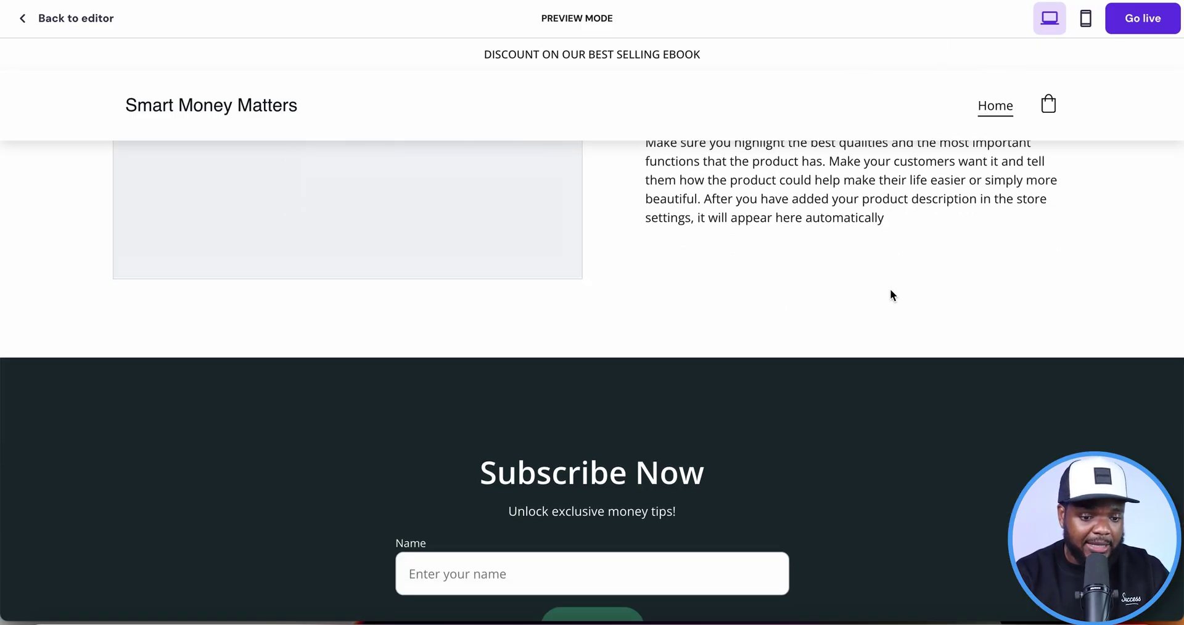
{"action": "scroll", "coordinate": [901, 286], "scroll_direction": "down", "scroll_amount": 11}
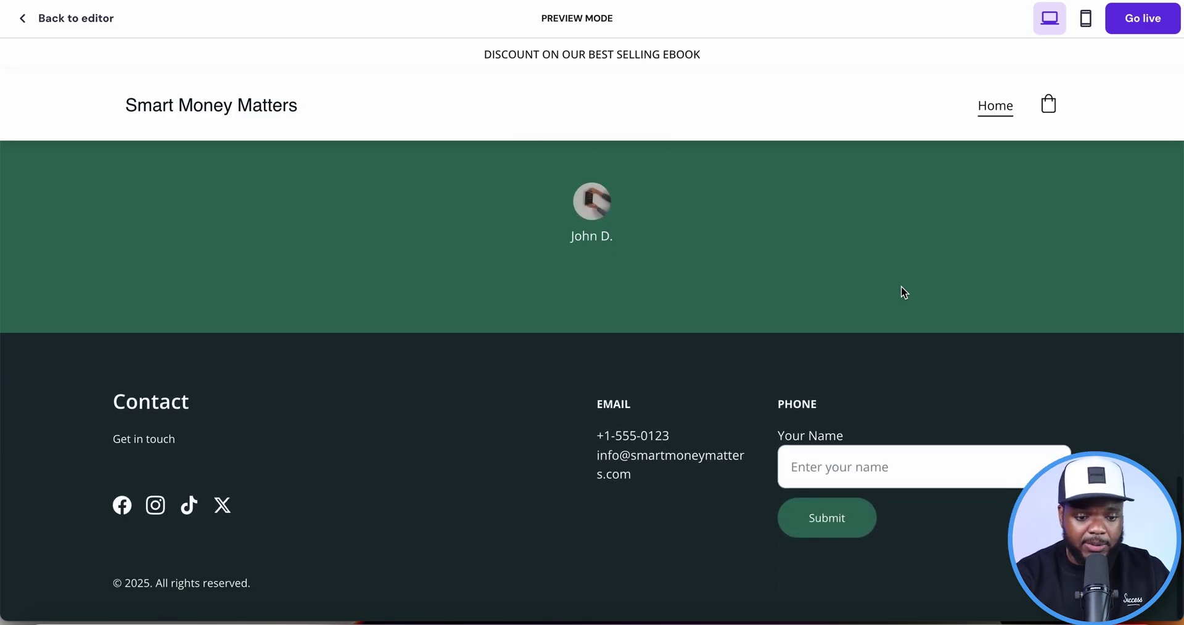
{"action": "scroll", "coordinate": [902, 286], "scroll_direction": "up", "scroll_amount": 12}
{"action": "scroll", "coordinate": [896, 468], "scroll_direction": "up", "scroll_amount": 7}
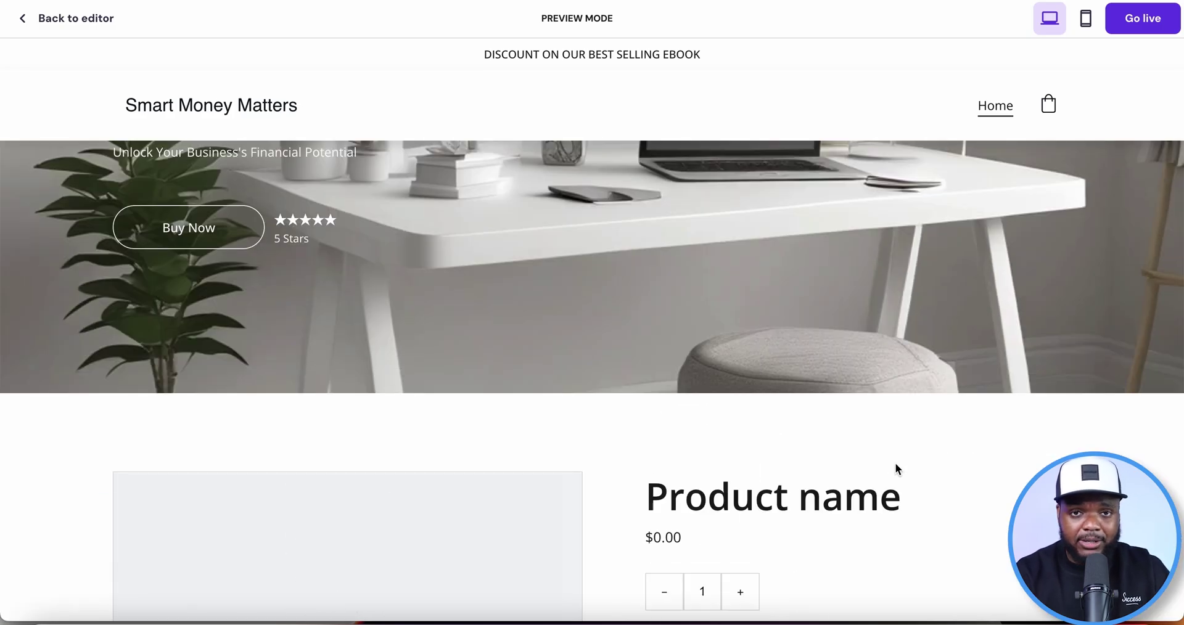
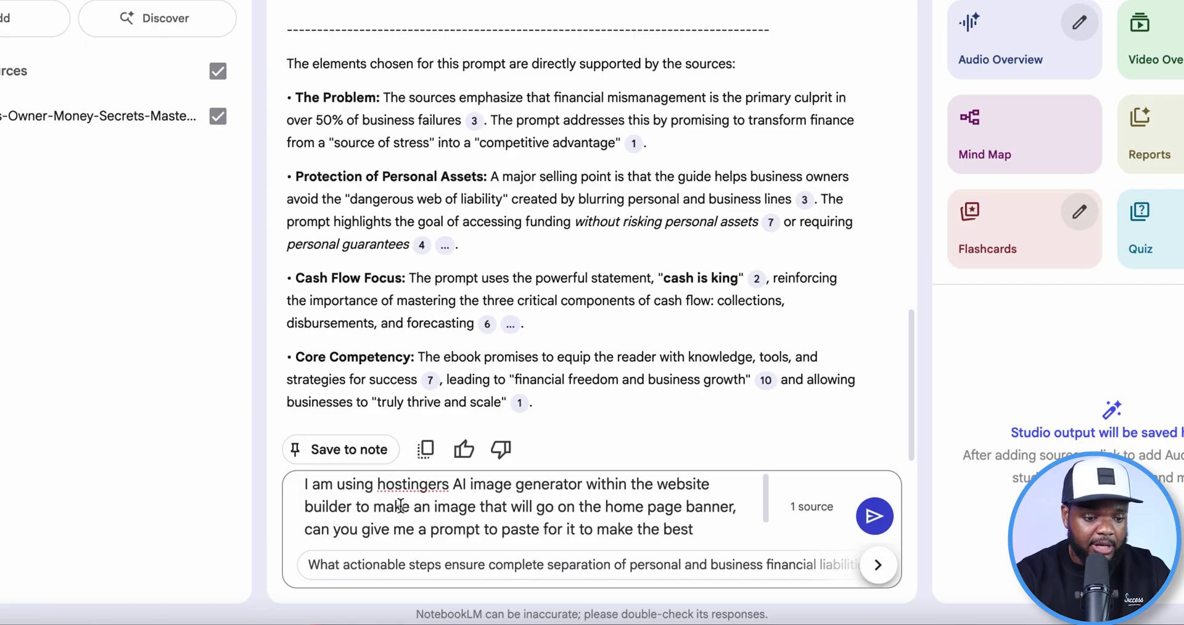
Ask the NotebookLM chat for an AI image generator prompt for the best possible home page banner, and select the prompt in its reply
{"action": "type", "text": "possible banner image"}
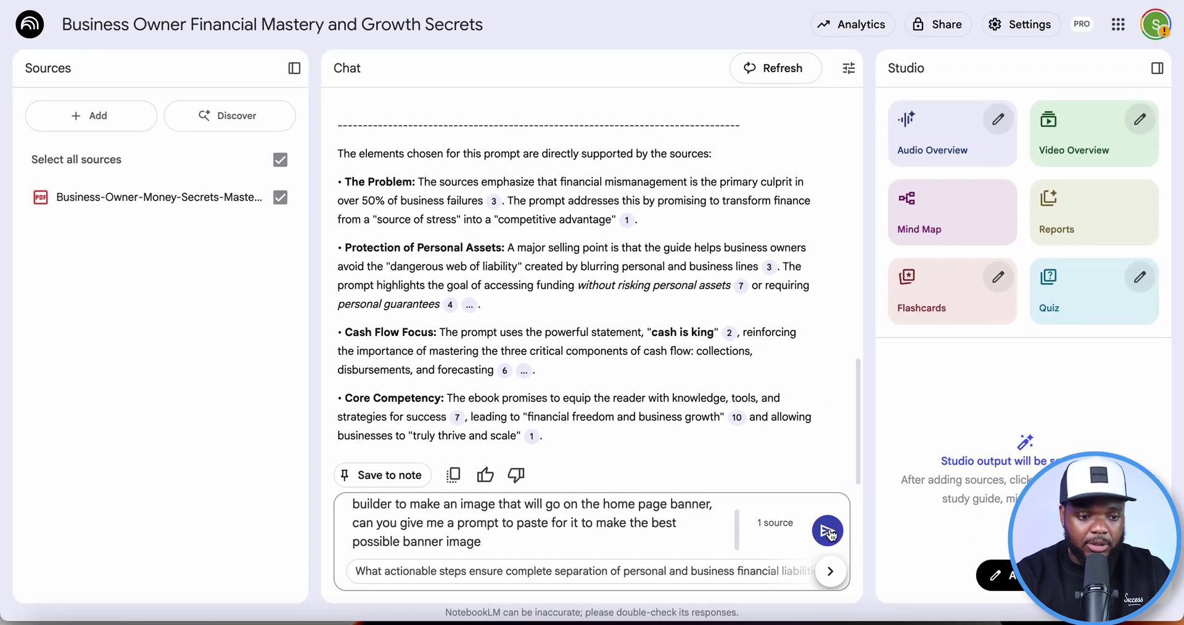
{"action": "left_click", "coordinate": [828, 532]}
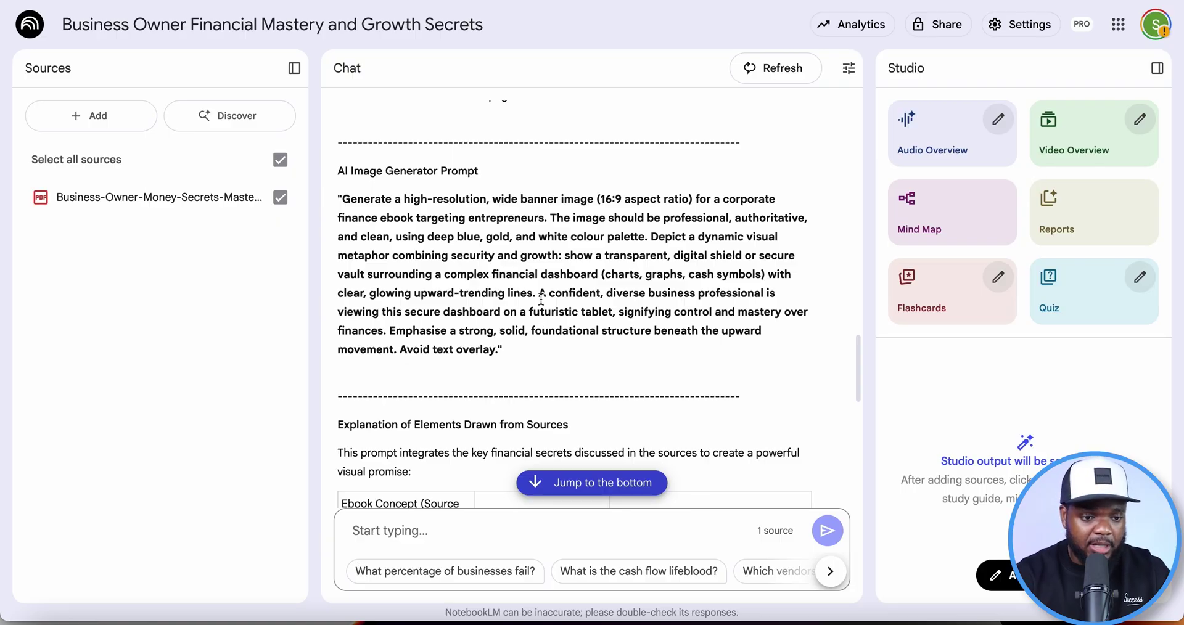
{"action": "left_click_drag", "start_coordinate": [496, 349], "coordinate": [347, 195]}
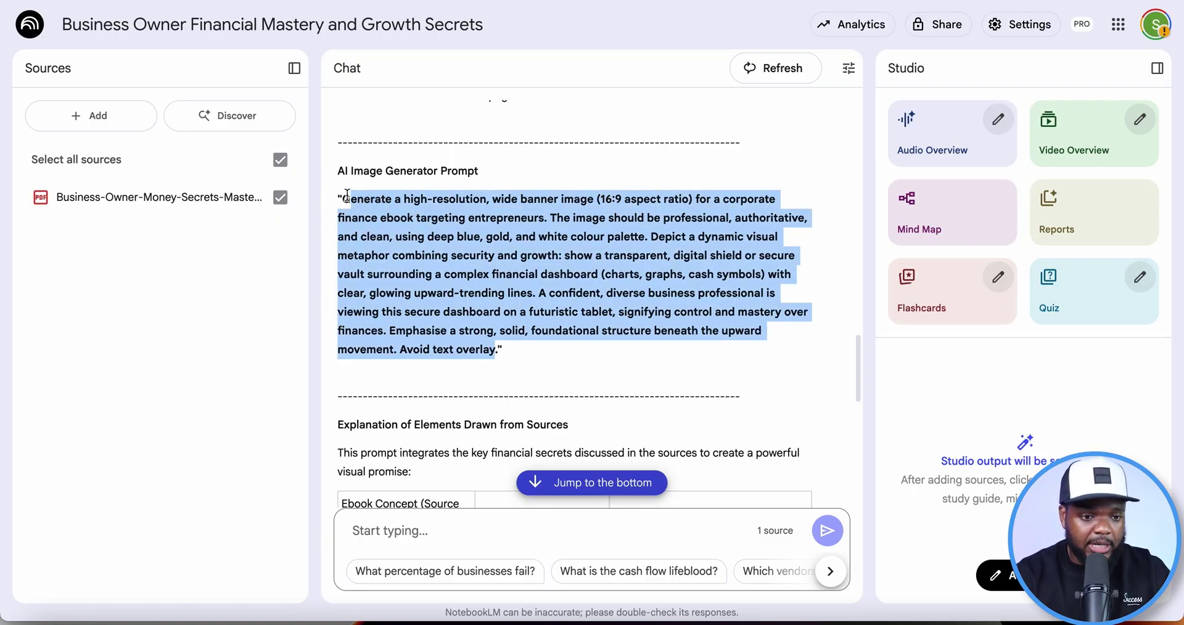
Switch to the website builder, paste the banner prompt into the AI image generator, trim its cut-off last word and create images
{"action": "left_click", "coordinate": [555, 1]}
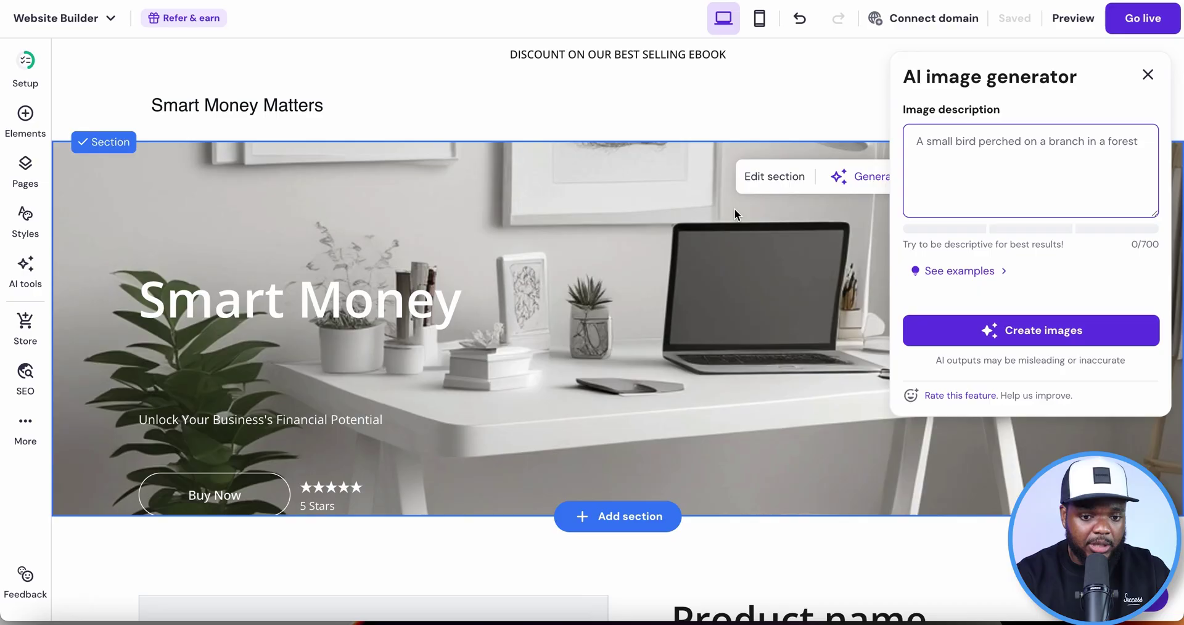
{"action": "key", "text": "ctrl+v"}
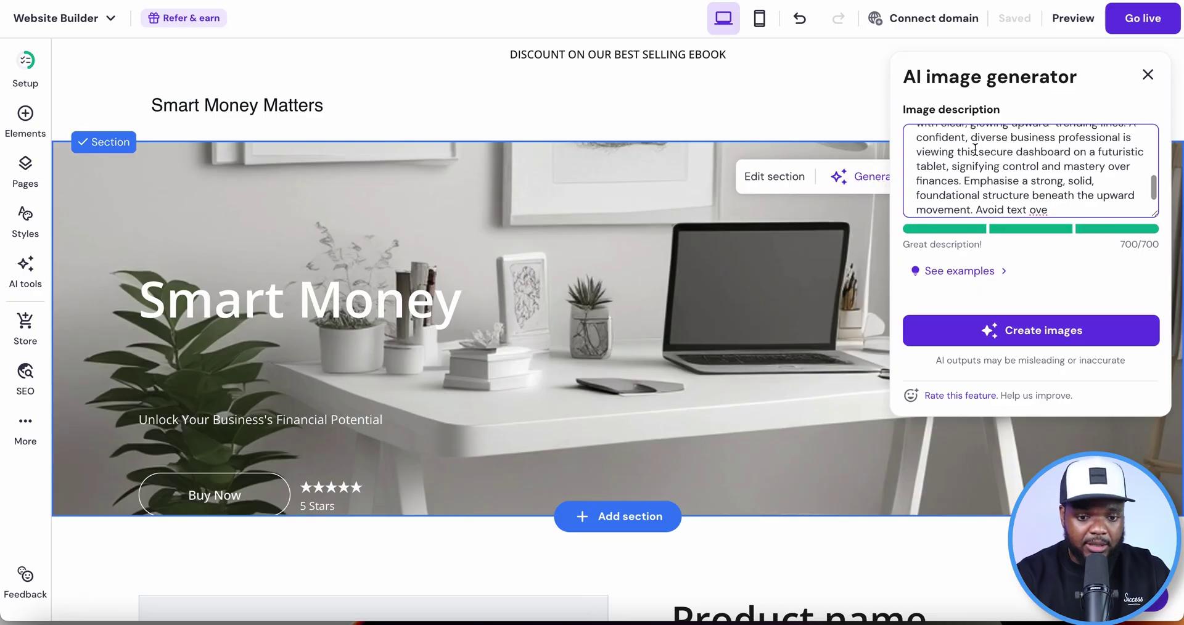
{"action": "key", "text": "BackSpace"}
{"action": "key", "text": "BackSpace"}
{"action": "key", "text": "BackSpace"}
{"action": "left_click", "coordinate": [1001, 343]}
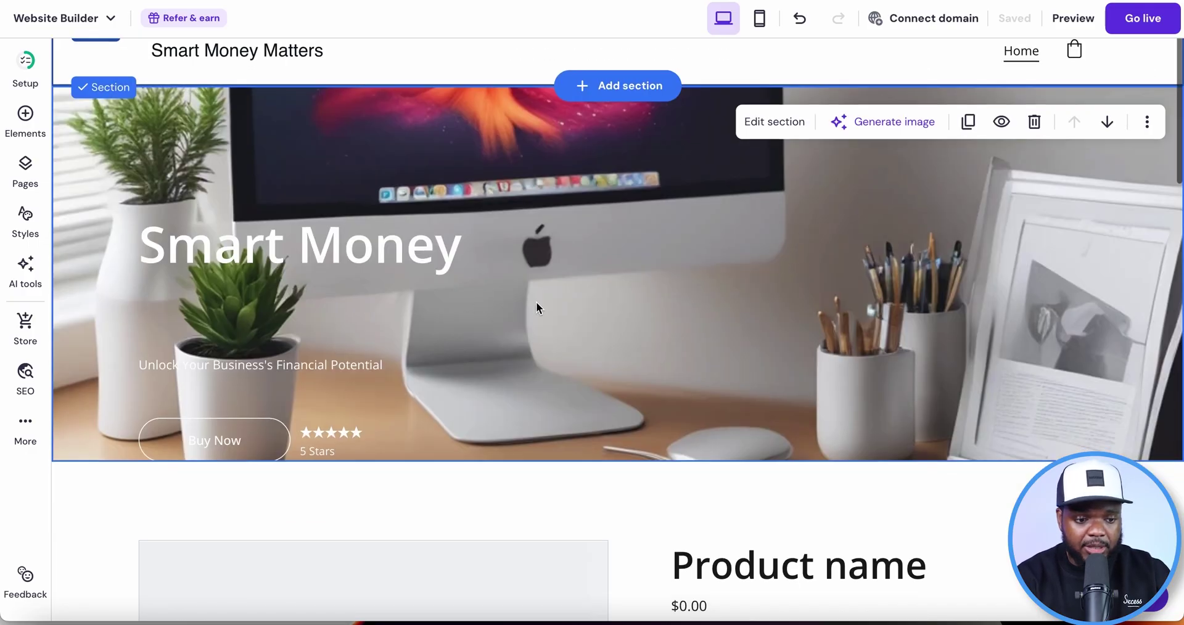
{"action": "scroll", "coordinate": [535, 301], "scroll_direction": "down", "scroll_amount": 1}
{"action": "scroll", "coordinate": [535, 279], "scroll_direction": "up", "scroll_amount": 2}
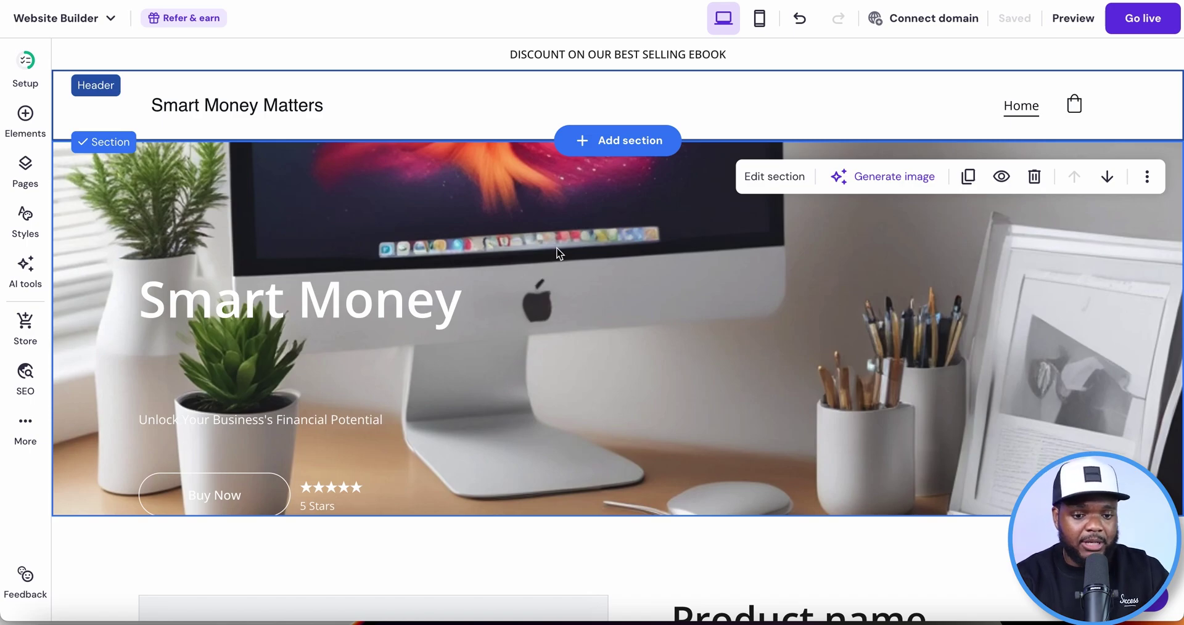
Open the hero section's background image for replacement and search the media library's free images for "laptop"
{"action": "left_click", "coordinate": [778, 177]}
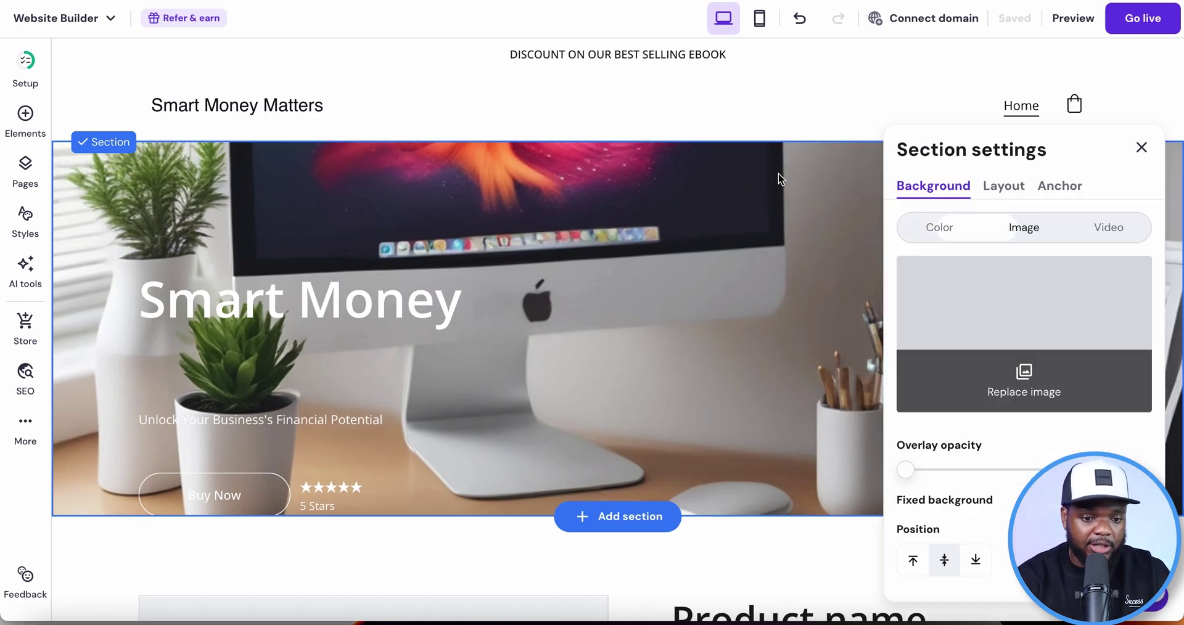
{"action": "left_click", "coordinate": [1024, 386]}
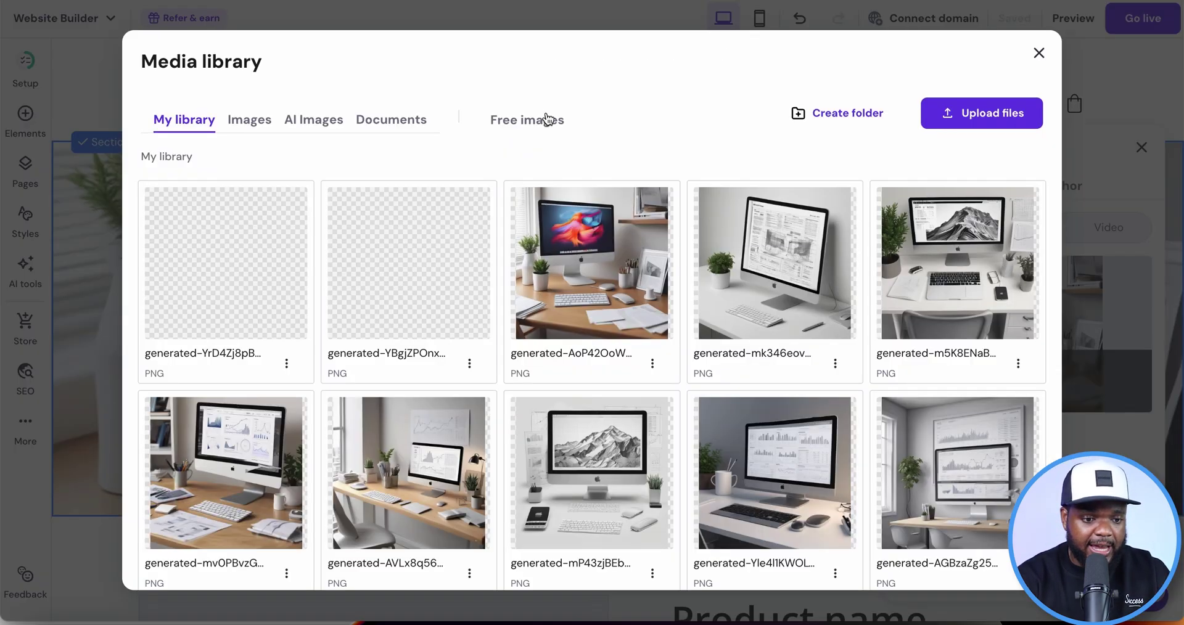
{"action": "left_click", "coordinate": [535, 122]}
{"action": "left_click", "coordinate": [367, 174]}
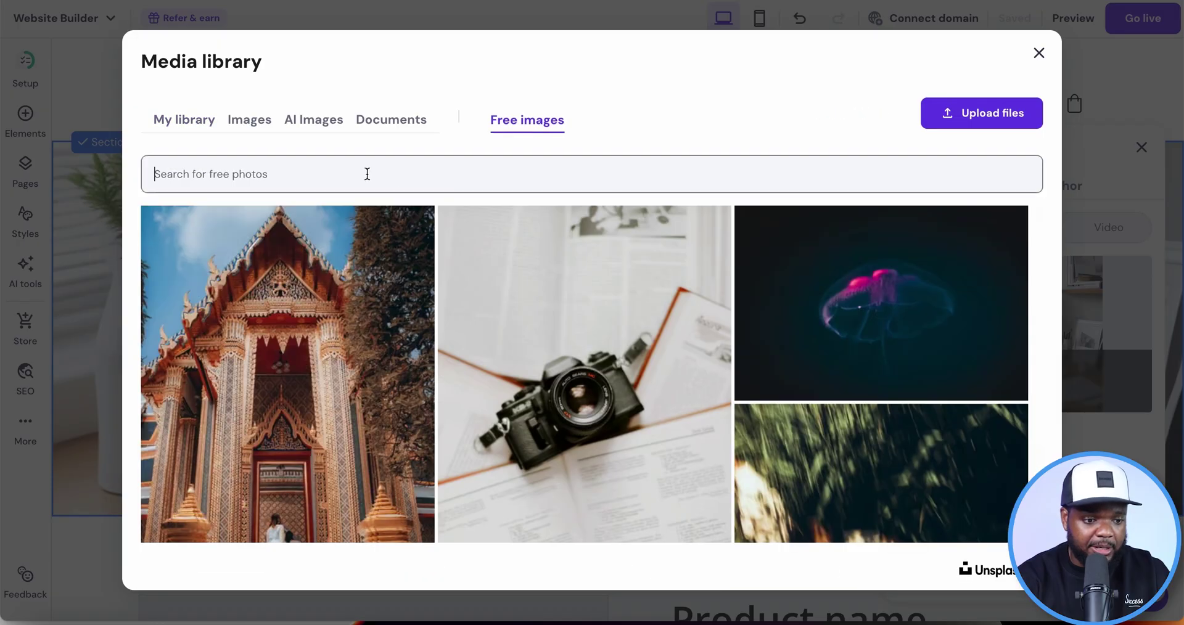
{"action": "type", "text": "laptop"}
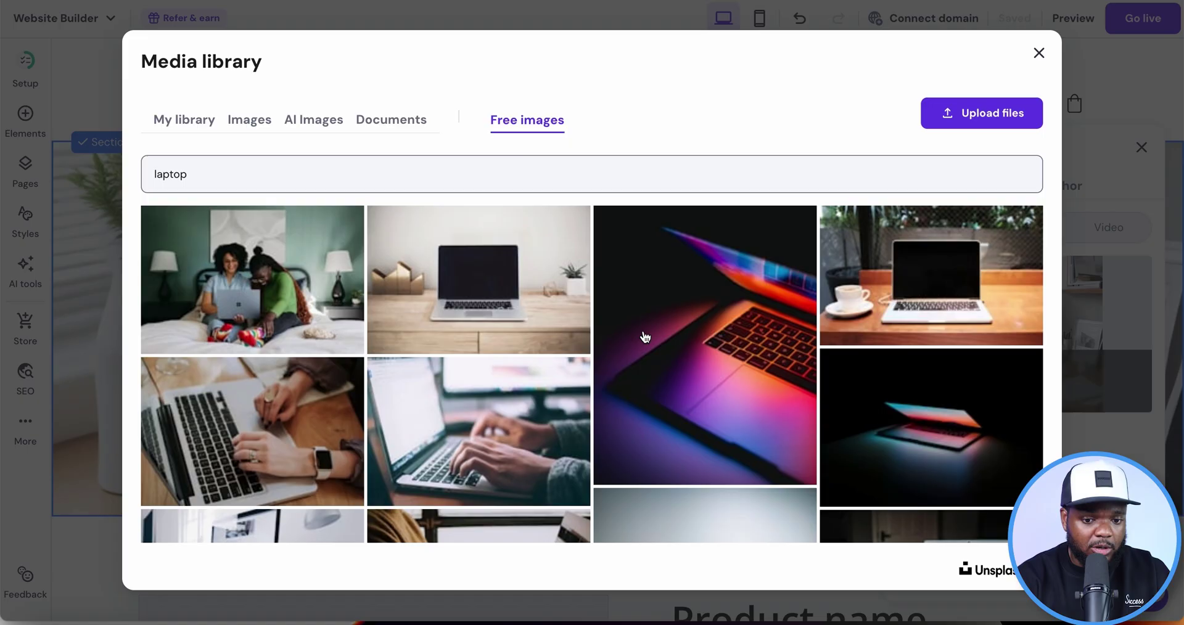
Set the photo of hands in blue checked sleeves typing on a laptop as the hero background and close the section settings
{"action": "scroll", "coordinate": [644, 336], "scroll_direction": "down", "scroll_amount": 10}
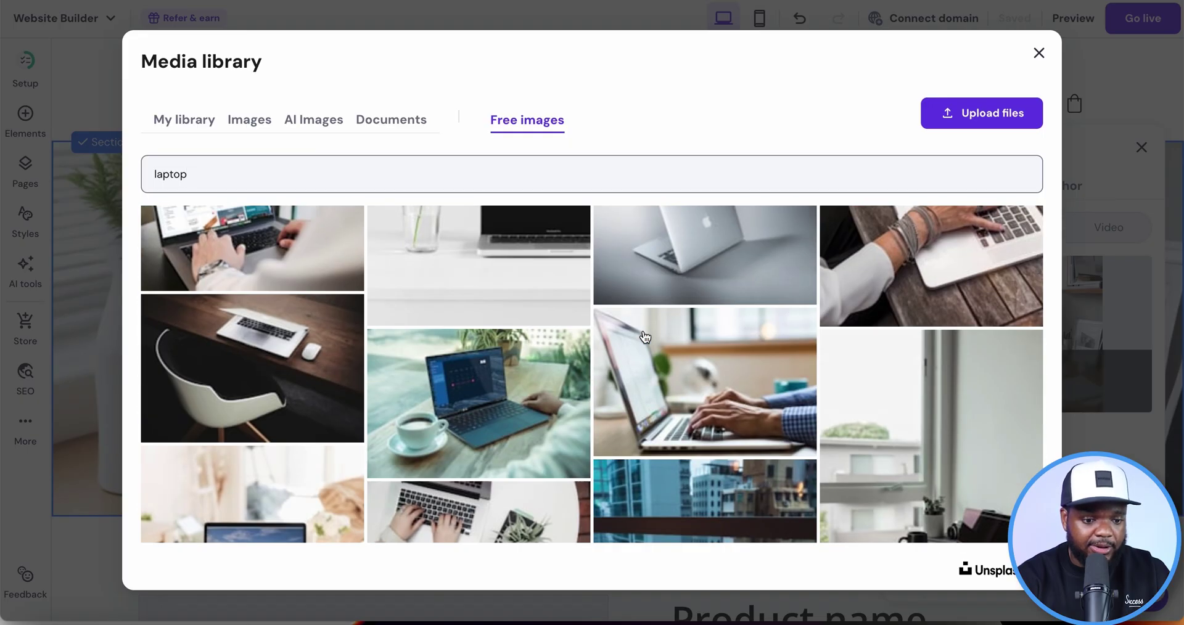
{"action": "scroll", "coordinate": [644, 336], "scroll_direction": "down", "scroll_amount": 4}
{"action": "scroll", "coordinate": [645, 337], "scroll_direction": "up", "scroll_amount": 4}
{"action": "scroll", "coordinate": [660, 334], "scroll_direction": "down", "scroll_amount": 2}
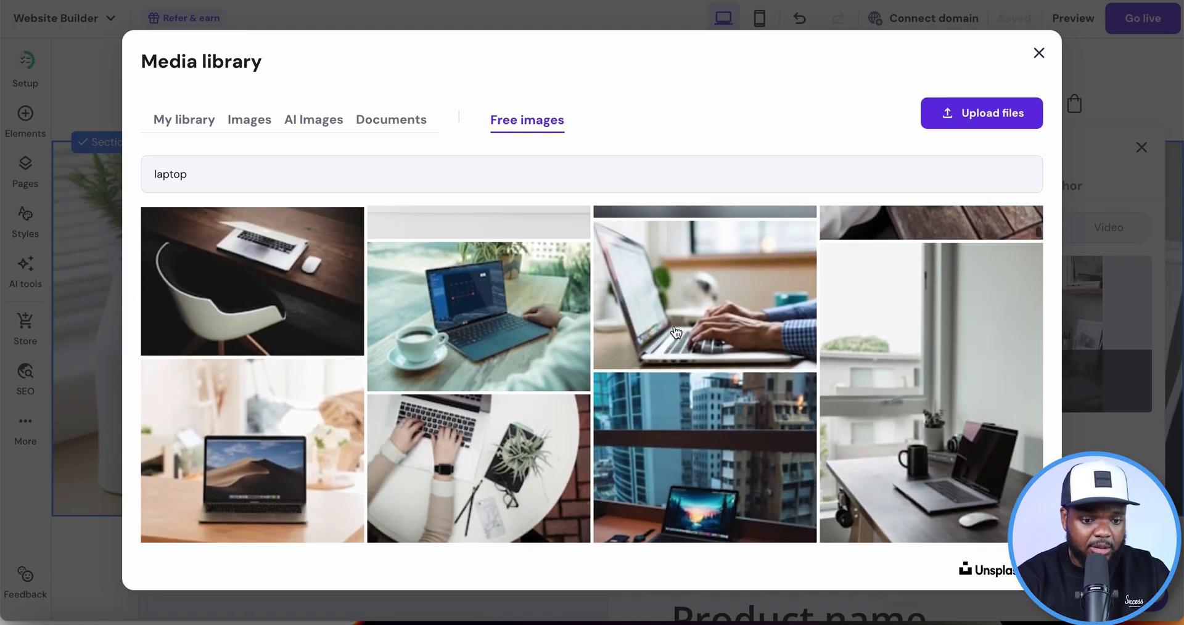
{"action": "left_click", "coordinate": [676, 333]}
{"action": "left_click", "coordinate": [962, 565]}
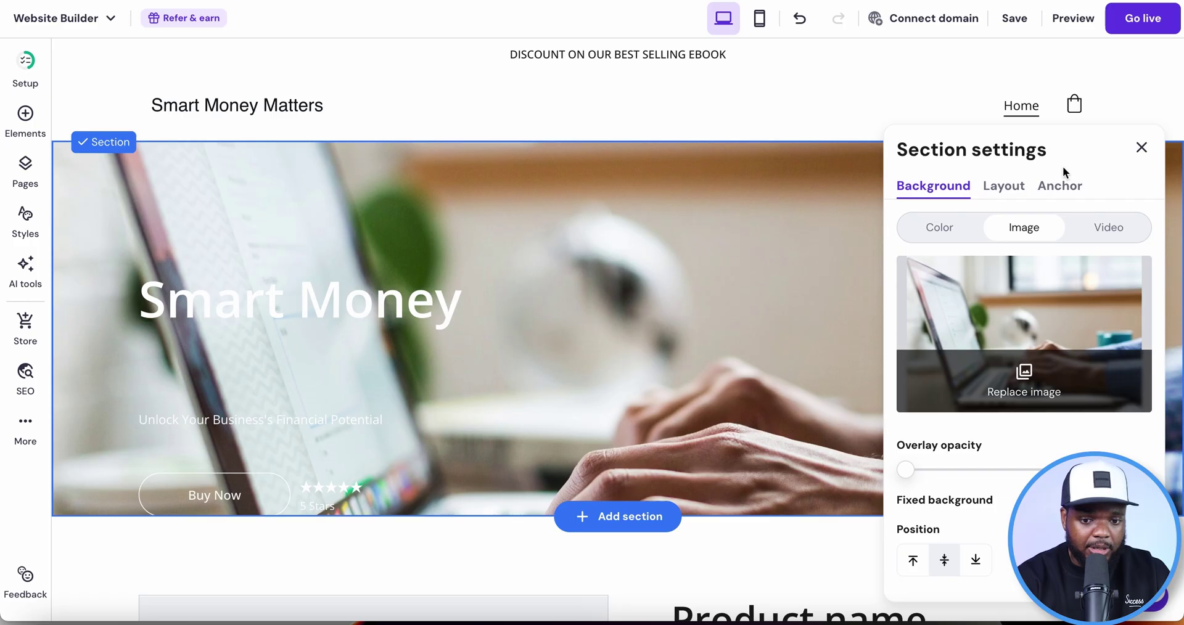
{"action": "left_click", "coordinate": [1141, 150]}
{"action": "scroll", "coordinate": [743, 404], "scroll_direction": "down", "scroll_amount": 3}
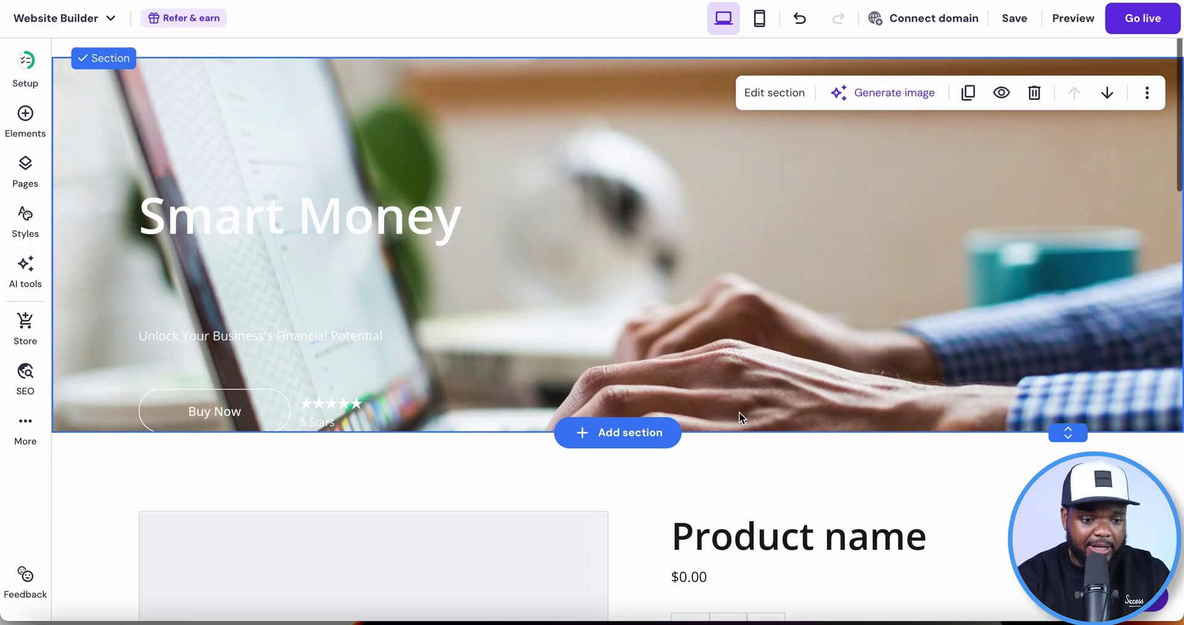
{"action": "scroll", "coordinate": [739, 412], "scroll_direction": "up", "scroll_amount": 3}
{"action": "scroll", "coordinate": [739, 412], "scroll_direction": "down", "scroll_amount": 12}
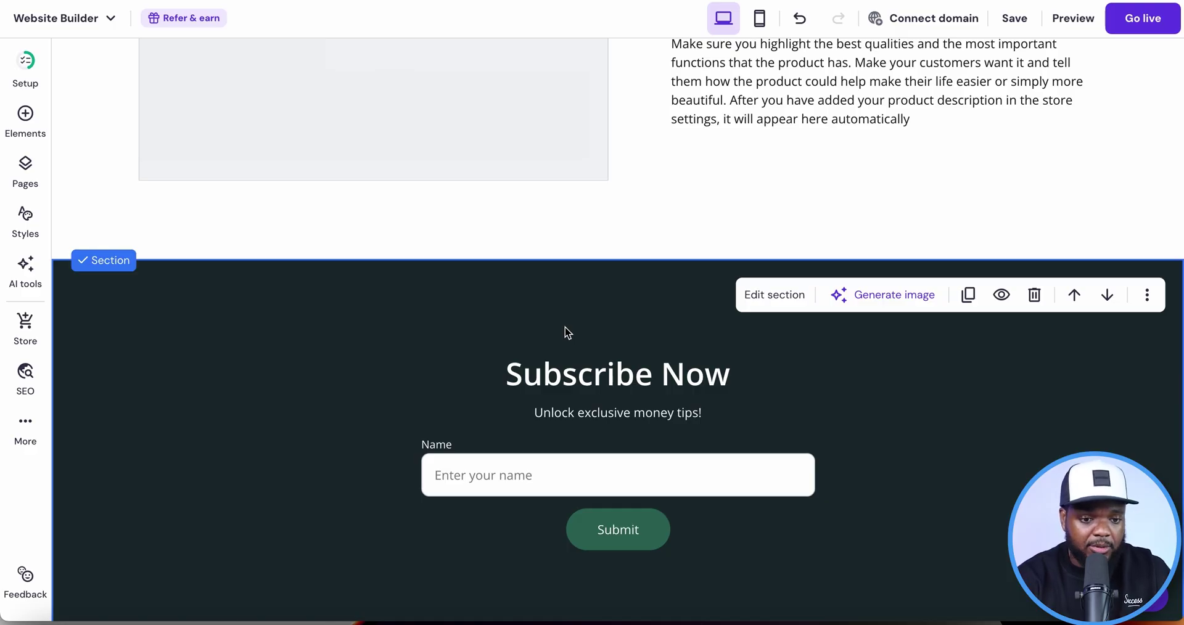
{"action": "scroll", "coordinate": [568, 333], "scroll_direction": "up", "scroll_amount": 5}
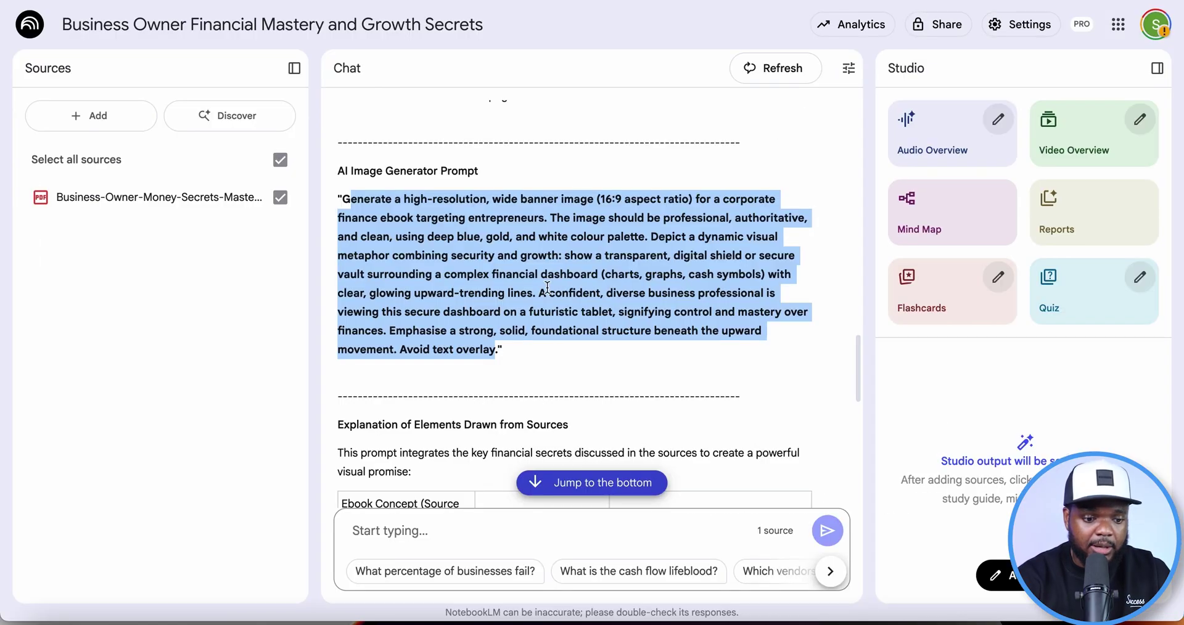
In NotebookLM, request a concise nano banana prompt for a main cover image of the ebook on an iPad screen, and select the replied prompt
{"action": "scroll", "coordinate": [573, 308], "scroll_direction": "down", "scroll_amount": 10}
{"action": "left_click", "coordinate": [404, 531]}
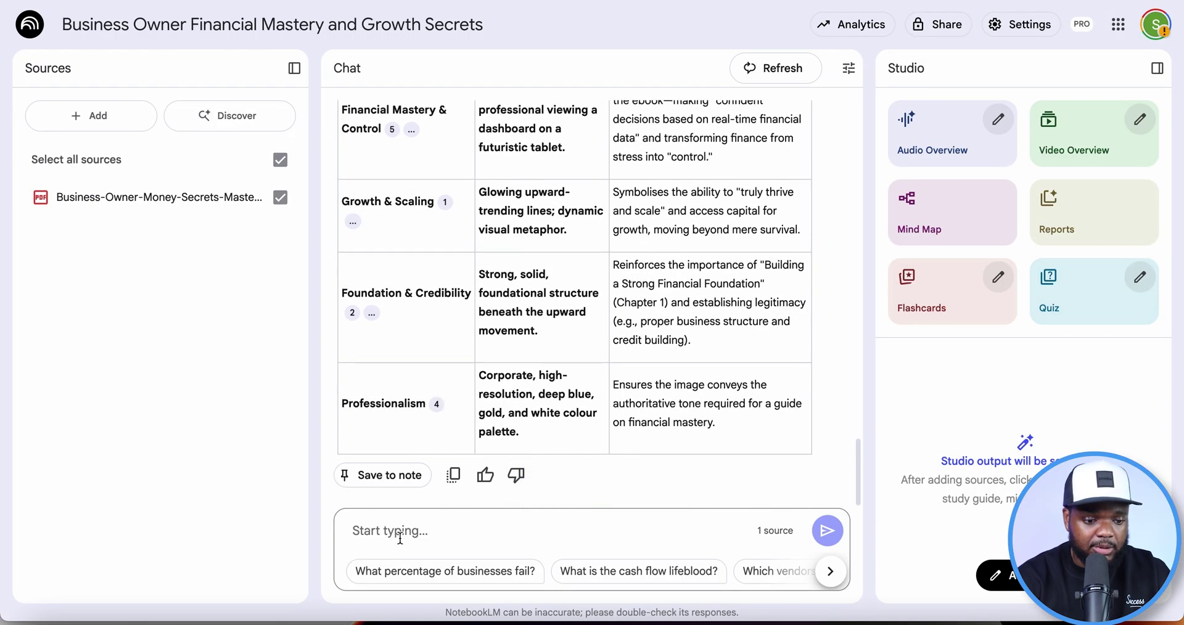
{"action": "type", "text": "give me a prompt to paste into nano banana for it to make a main cover image of the ebook on an ipad screen, keep the prompt concise"}
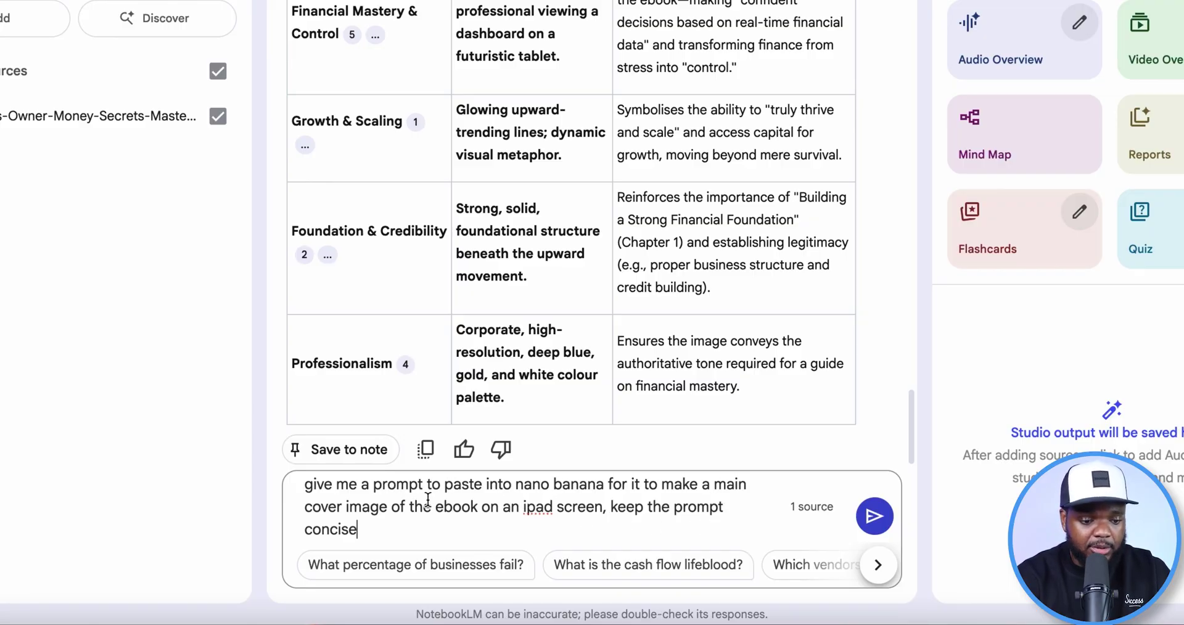
{"action": "left_click", "coordinate": [876, 514]}
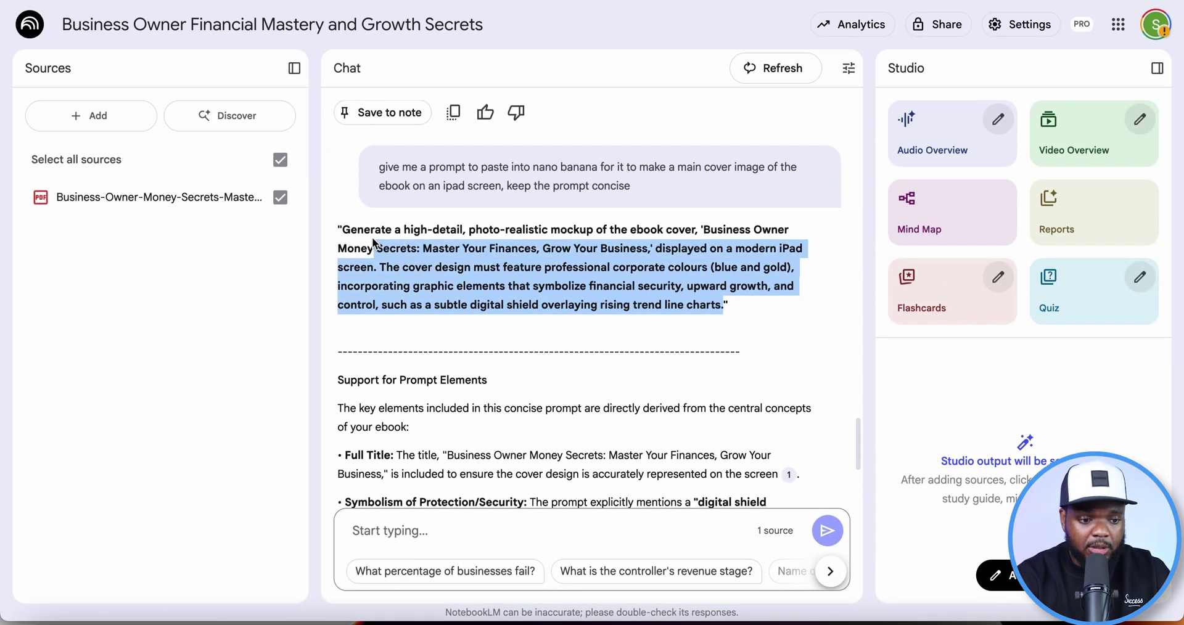
{"action": "left_click_drag", "start_coordinate": [372, 237], "coordinate": [347, 227]}
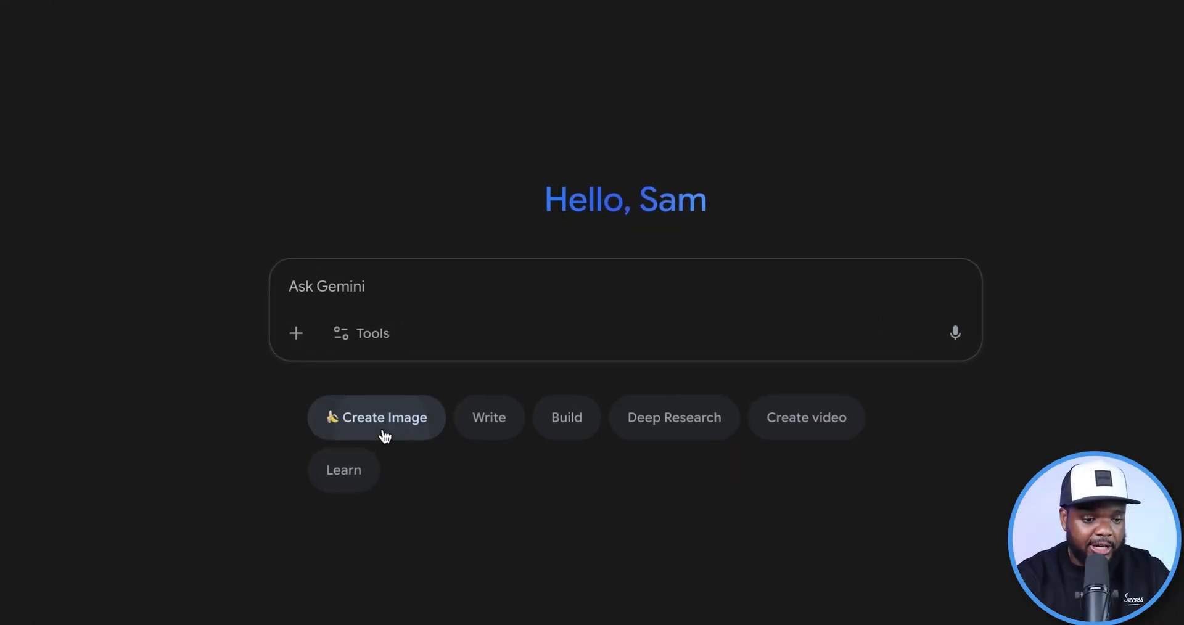
In Gemini, choose image creation, submit the prompt for a photo-realistic 'Business Owner Money Secrets' ebook cover mockup on an iPad, and open the generated image
{"action": "left_click", "coordinate": [419, 407]}
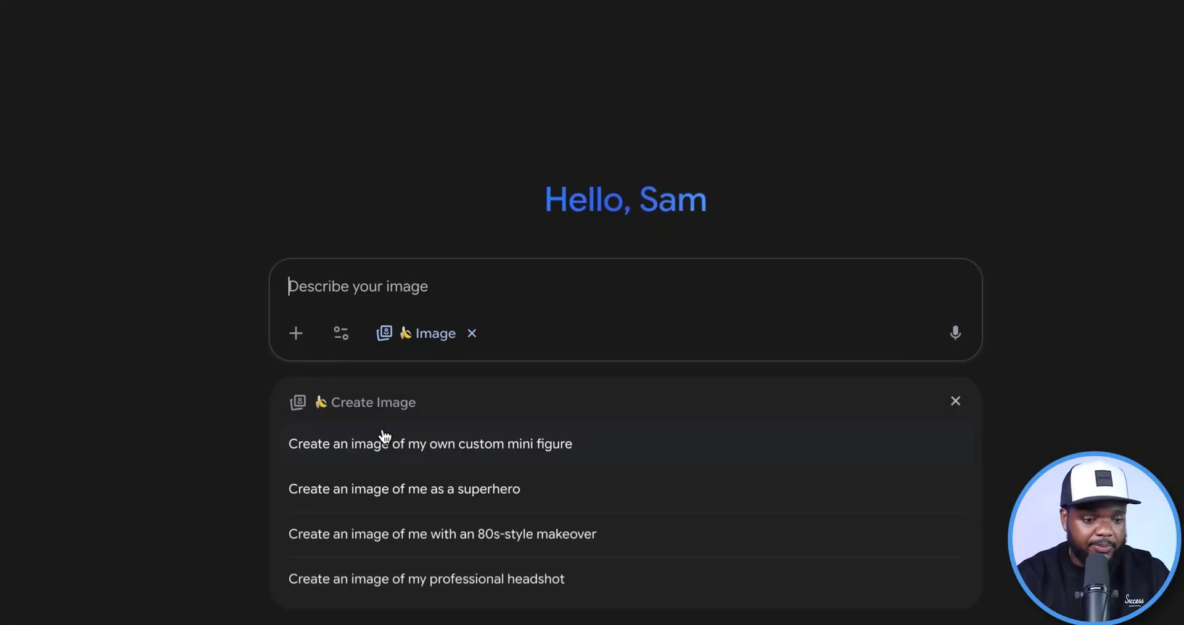
{"action": "type", "text": "Generate a high-detail, photo-realistic mockup of the ebook cover, 'Business Owner Money Secrets: Master Your Finances, Grow Your Business,' displayed on a modern iPad screen. The cover design must feature professional corporate colours (blue and gold), incorporating graphic elements that symbolize financial security, upward growth, and control, such as a subtle digital shield overlaying rising trend line charts."}
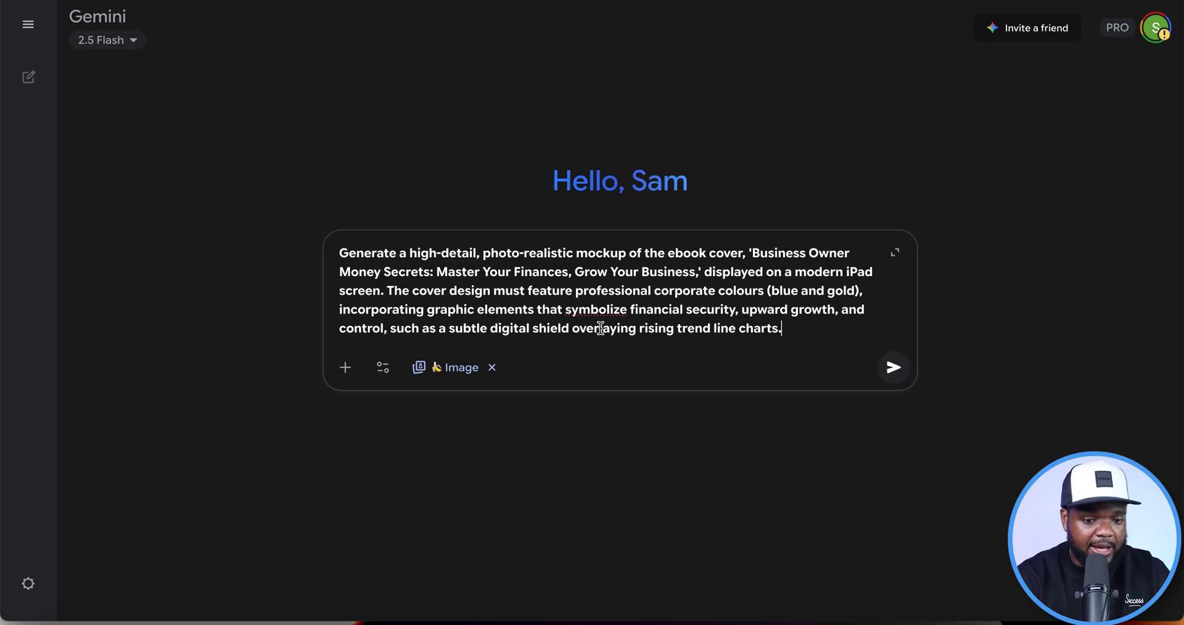
{"action": "left_click", "coordinate": [893, 370]}
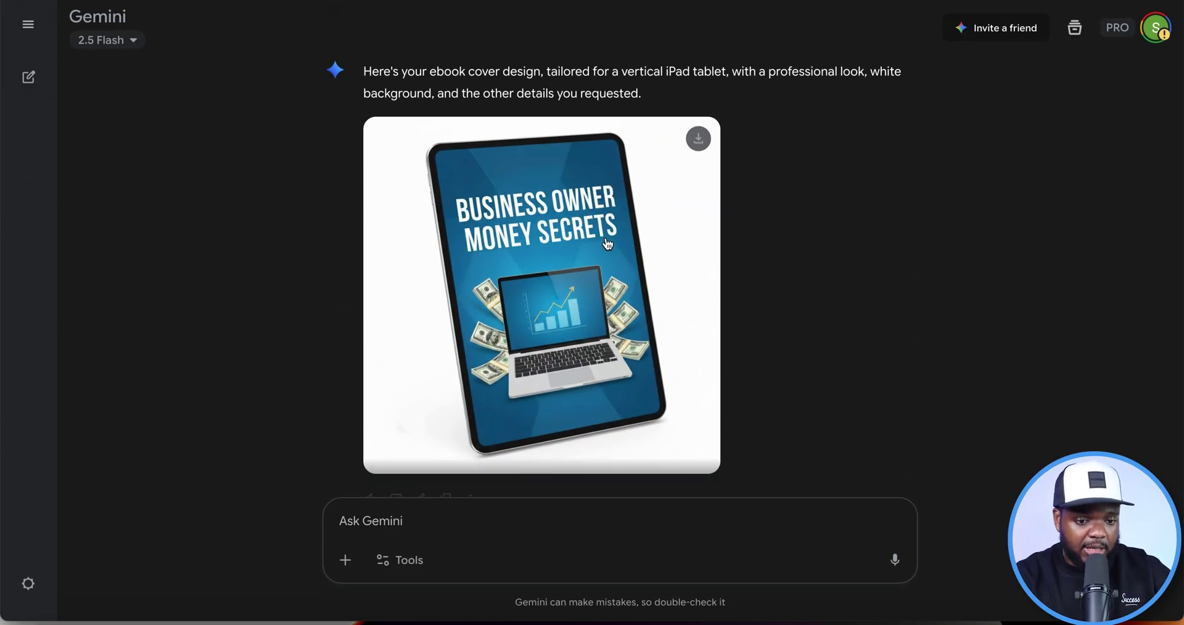
{"action": "left_click", "coordinate": [605, 241]}
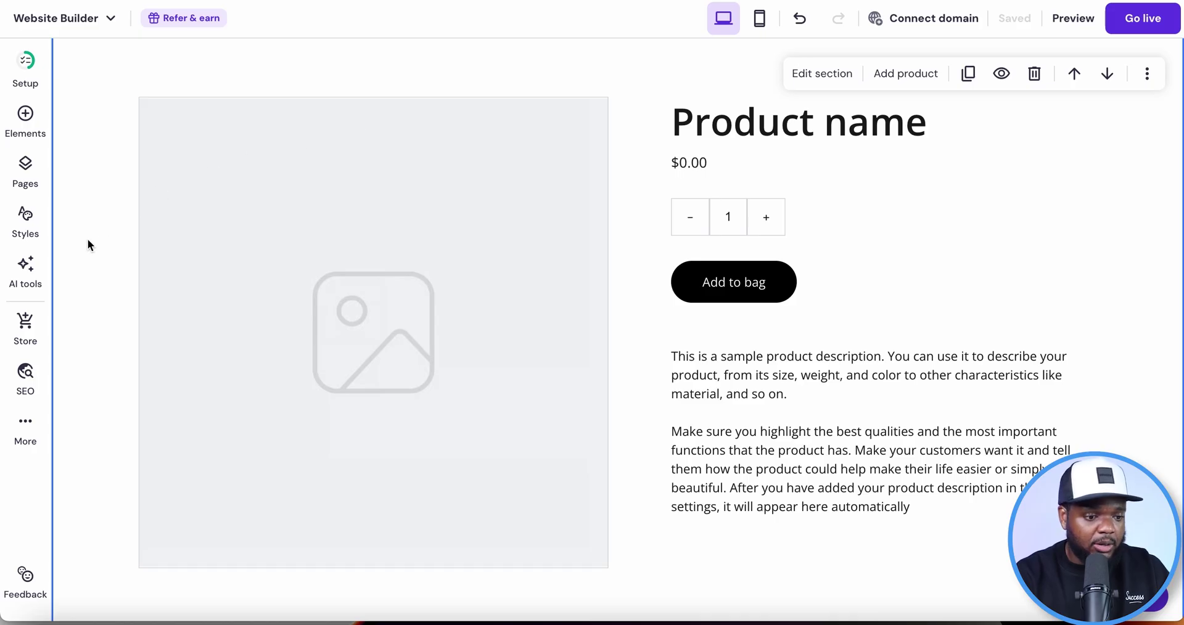
In the website builder's store, add a digital product titled Business Owner Money Secrets with the tablet cover image and AI-generated details
{"action": "left_click", "coordinate": [27, 325]}
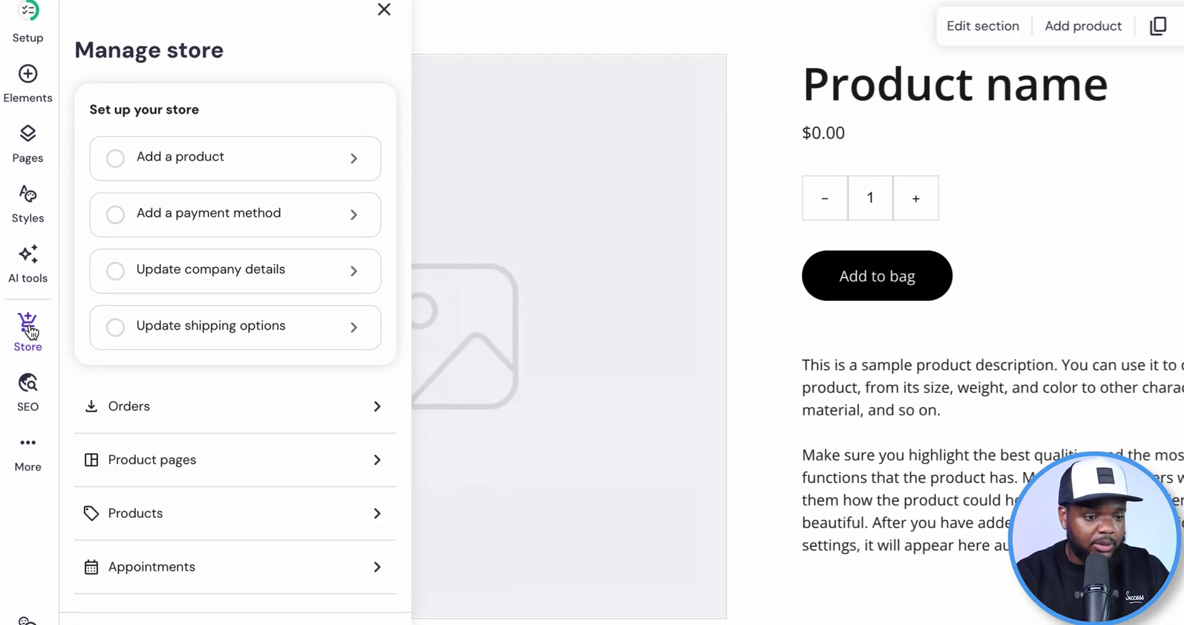
{"action": "left_click", "coordinate": [243, 156]}
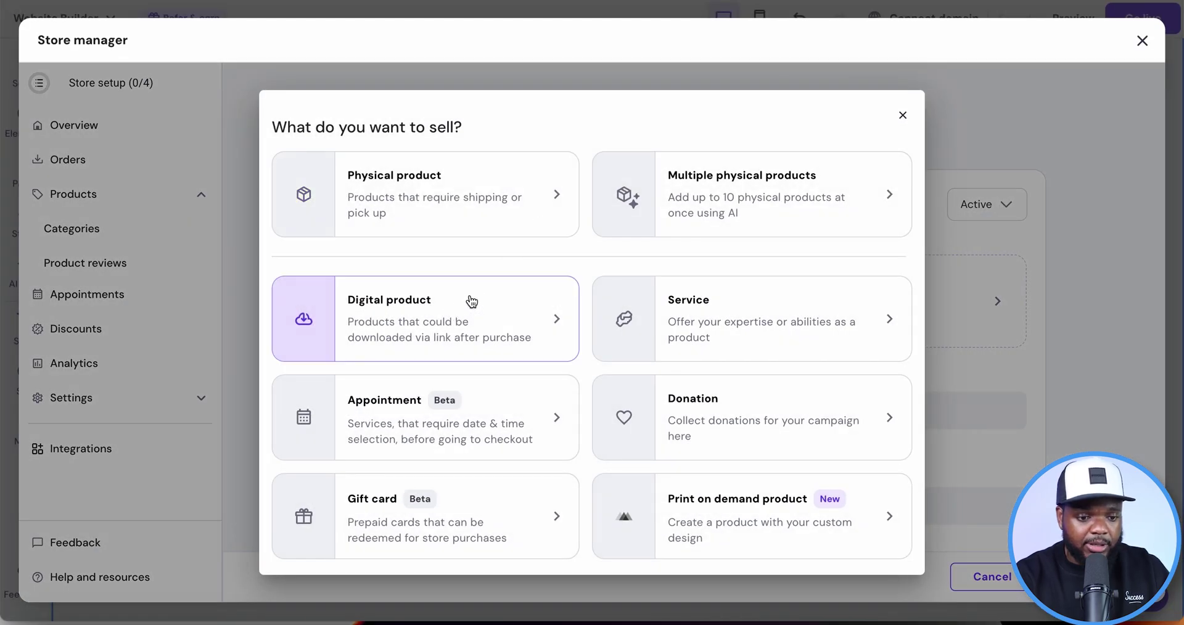
{"action": "left_click", "coordinate": [472, 302]}
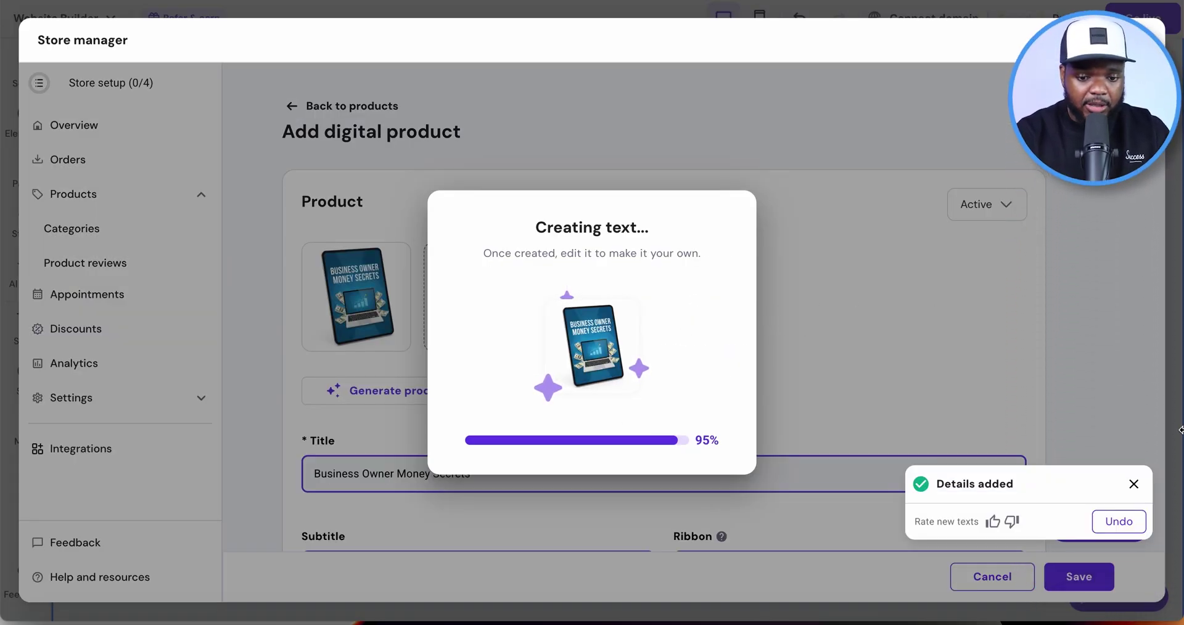
Review the generated subtitle, ribbon and description, and set the digital product's price to $9.99
{"action": "scroll", "coordinate": [931, 331], "scroll_direction": "down", "scroll_amount": 5}
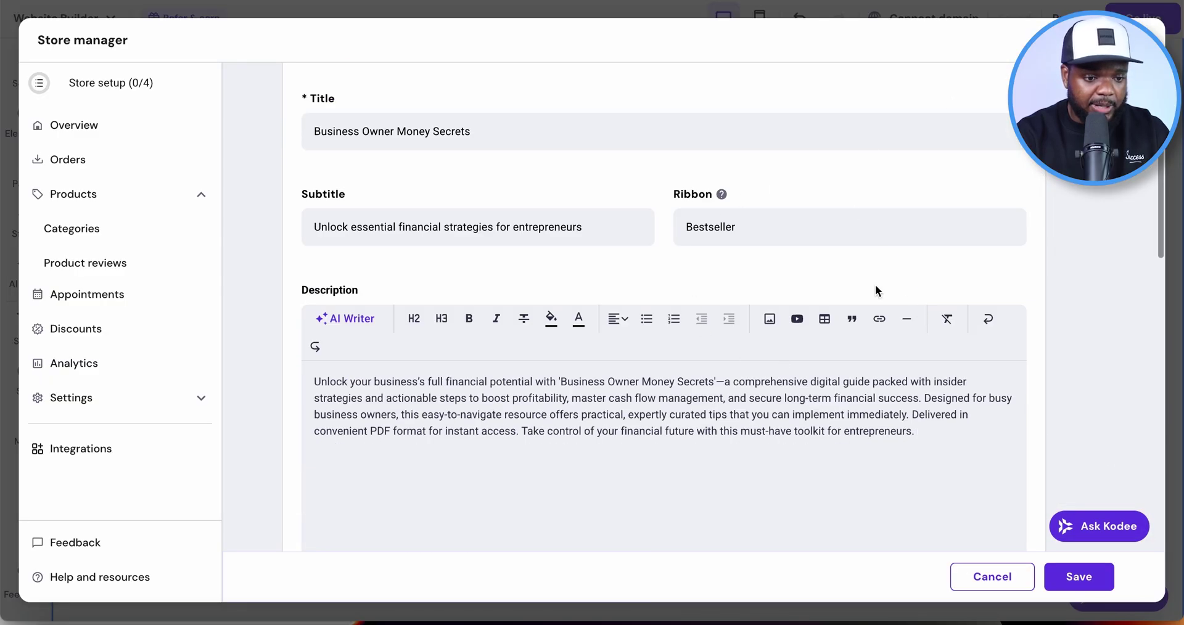
{"action": "scroll", "coordinate": [758, 332], "scroll_direction": "down", "scroll_amount": 2}
{"action": "scroll", "coordinate": [708, 361], "scroll_direction": "down", "scroll_amount": 10}
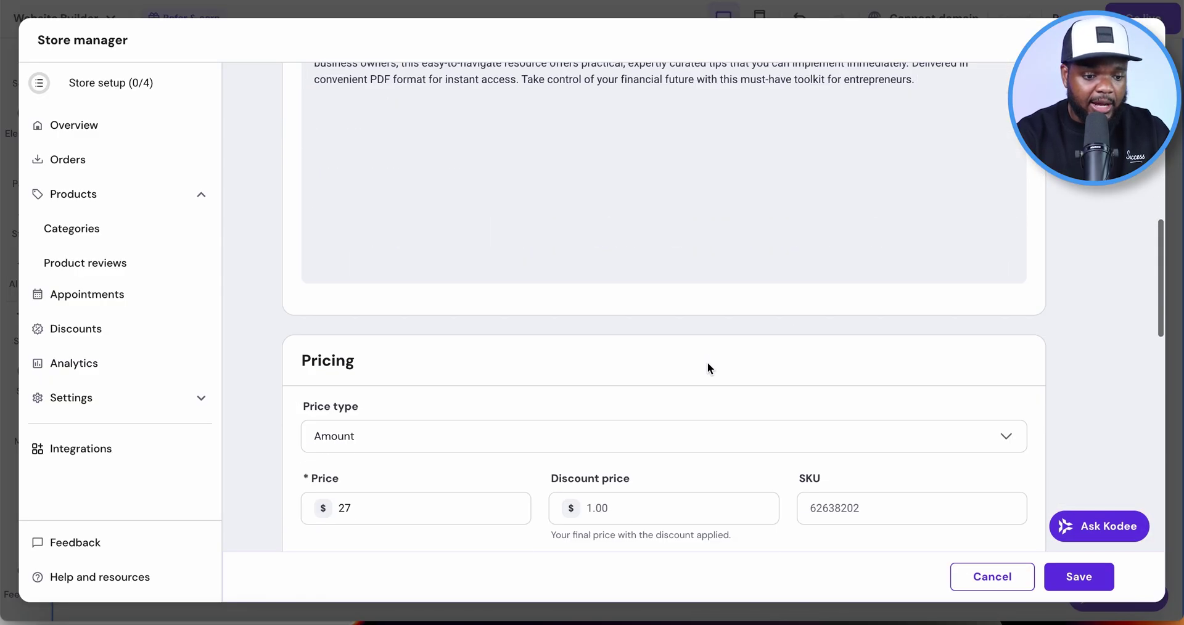
{"action": "double_click", "coordinate": [373, 249]}
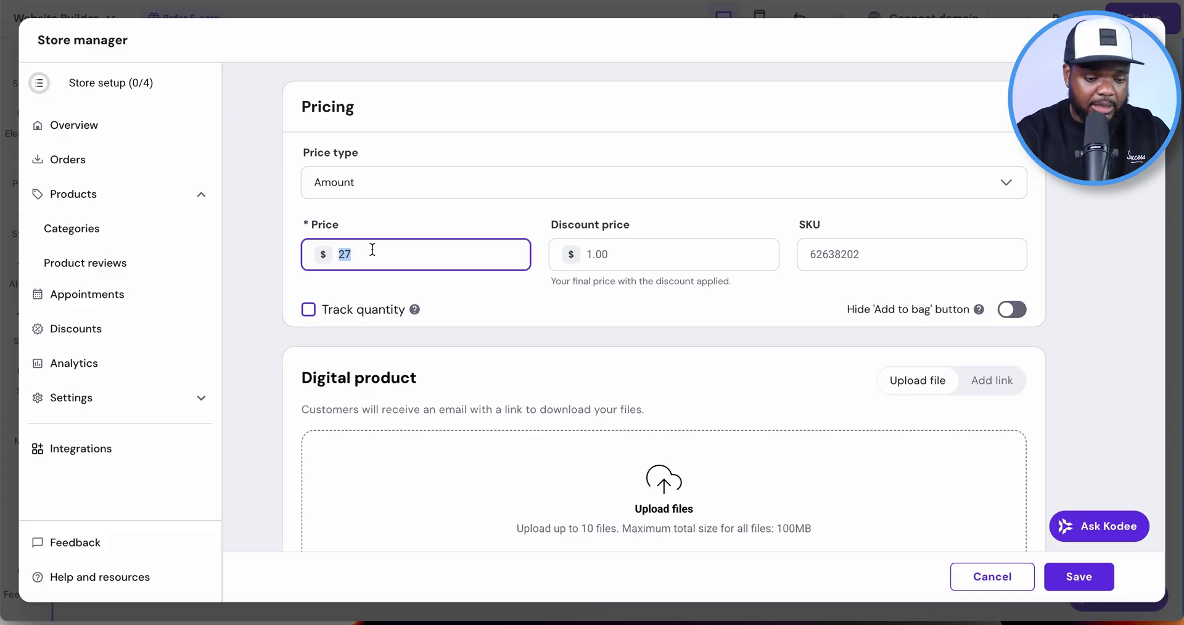
{"action": "type", "text": "9"}
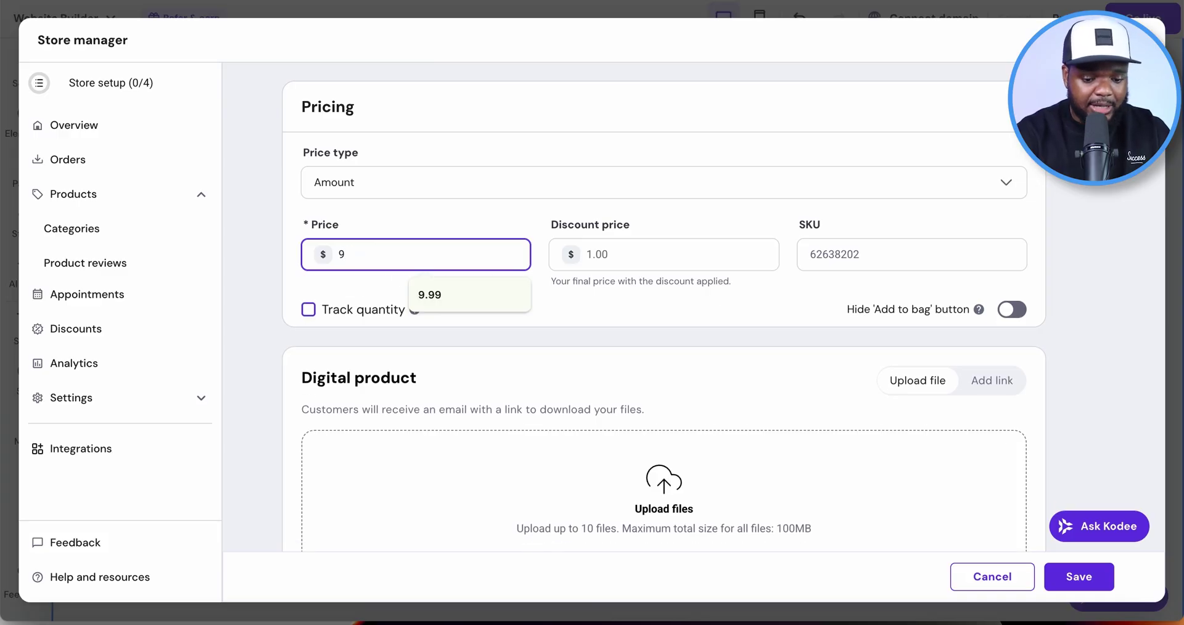
{"action": "type", "text": ".99"}
Upload Business-Owner-Money-Secrets-Master-Your-Finances-Grow-Your-Business.pdf as the product's downloadable file and read the delivery note above it
{"action": "scroll", "coordinate": [534, 315], "scroll_direction": "down", "scroll_amount": 3}
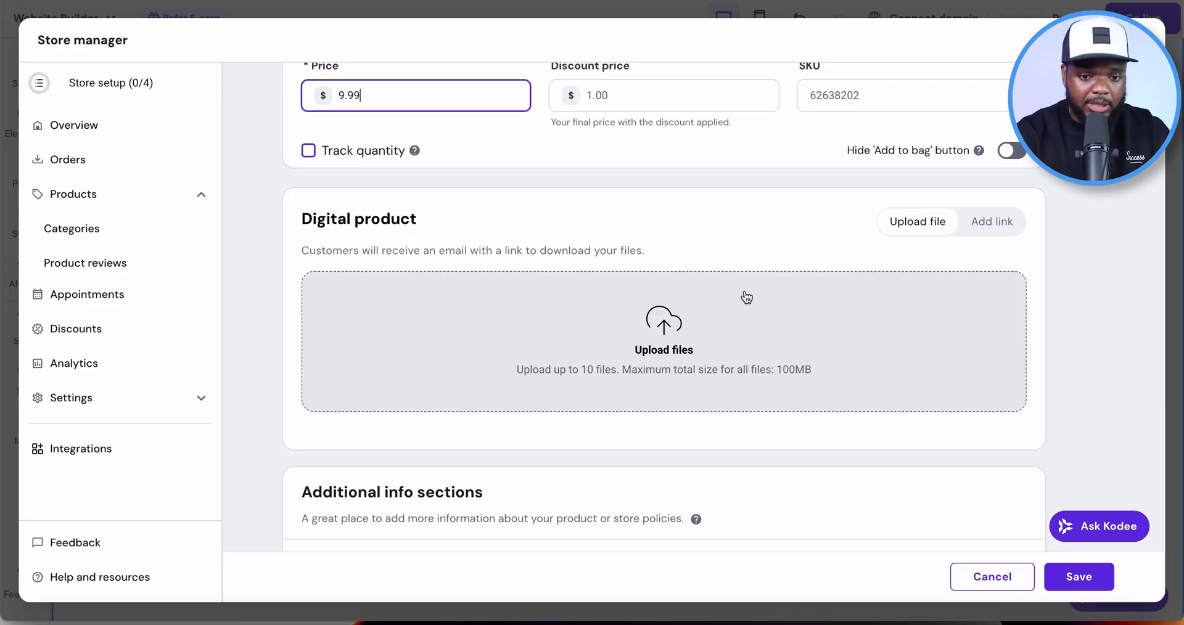
{"action": "left_click", "coordinate": [707, 335]}
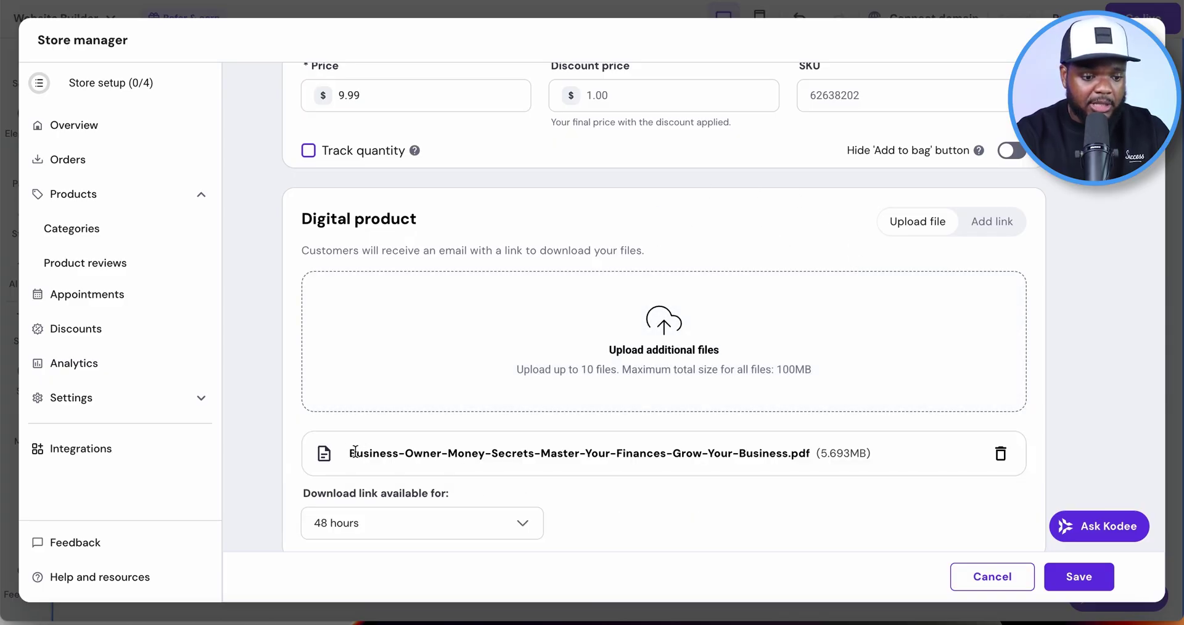
{"action": "left_click_drag", "start_coordinate": [349, 453], "coordinate": [867, 451]}
{"action": "left_click_drag", "start_coordinate": [304, 219], "coordinate": [440, 222]}
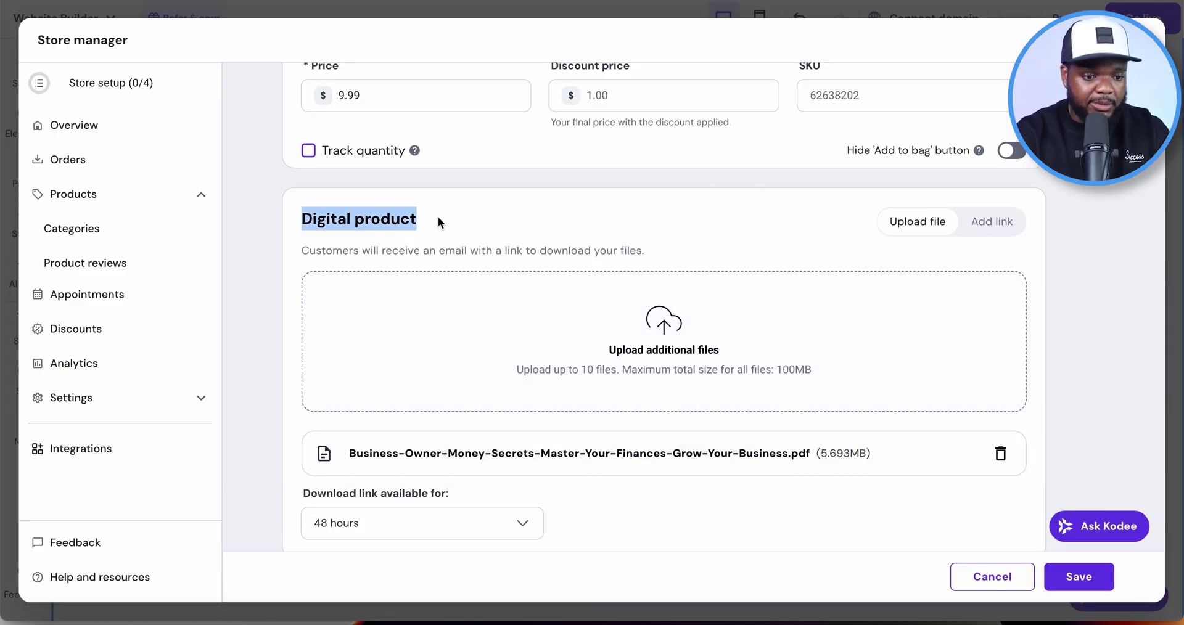
{"action": "left_click_drag", "start_coordinate": [323, 256], "coordinate": [627, 257]}
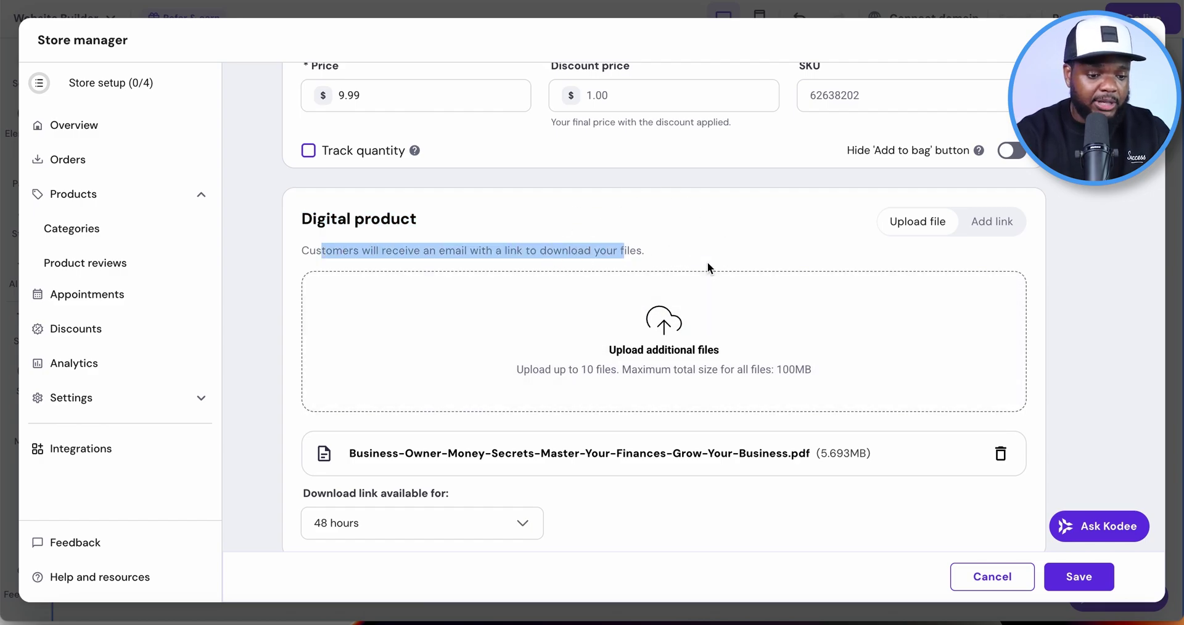
Set the availability of the digital product's download link to 30 days
{"action": "scroll", "coordinate": [626, 283], "scroll_direction": "down", "scroll_amount": 1}
{"action": "scroll", "coordinate": [512, 378], "scroll_direction": "down", "scroll_amount": 2}
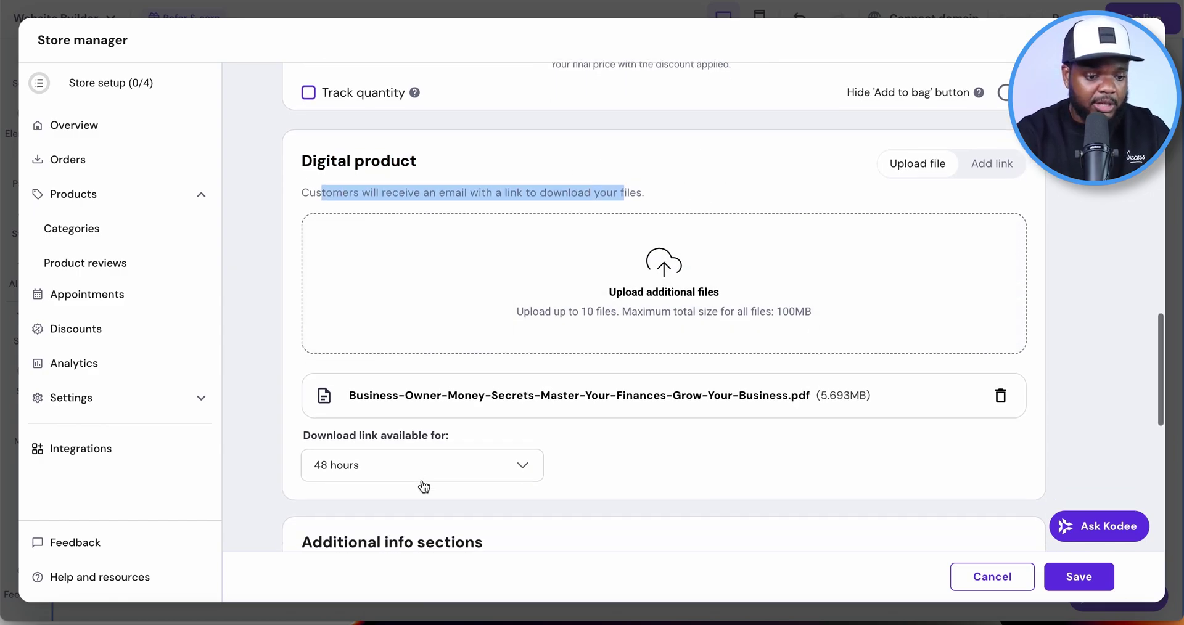
{"action": "left_click", "coordinate": [422, 425]}
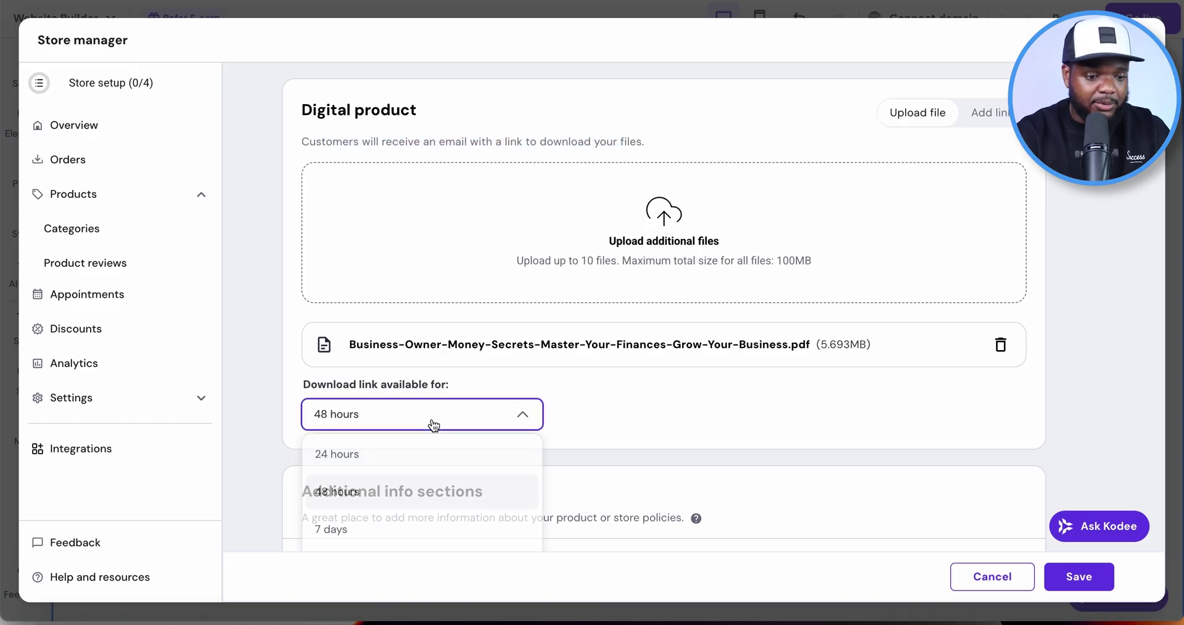
{"action": "scroll", "coordinate": [426, 421], "scroll_direction": "down", "scroll_amount": 3}
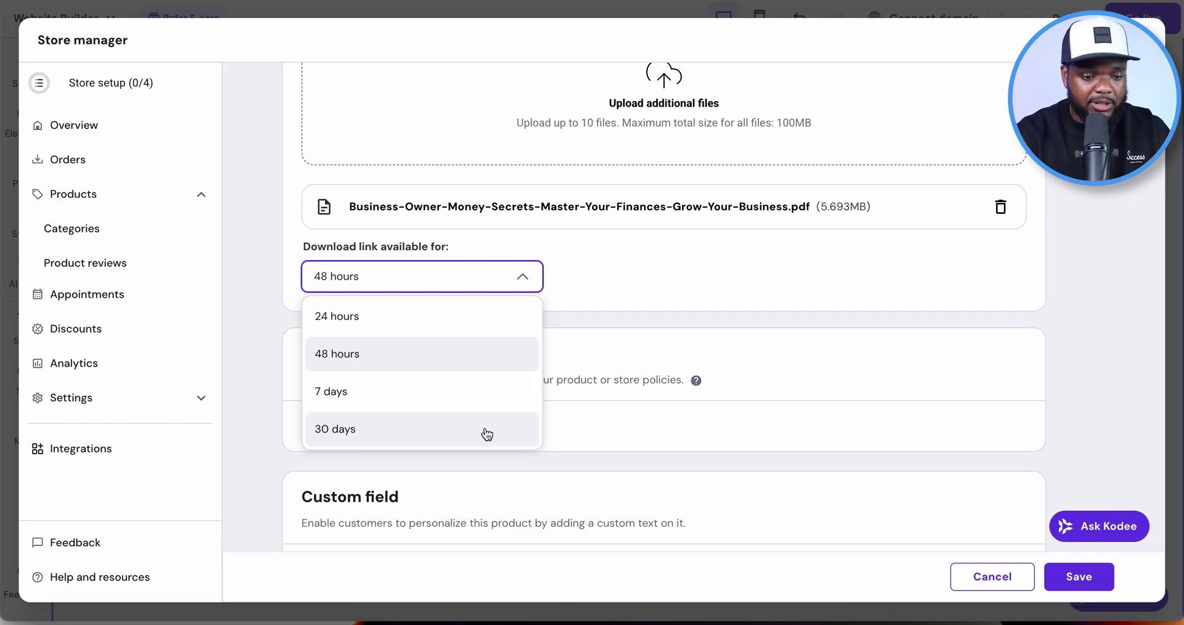
{"action": "left_click", "coordinate": [397, 430]}
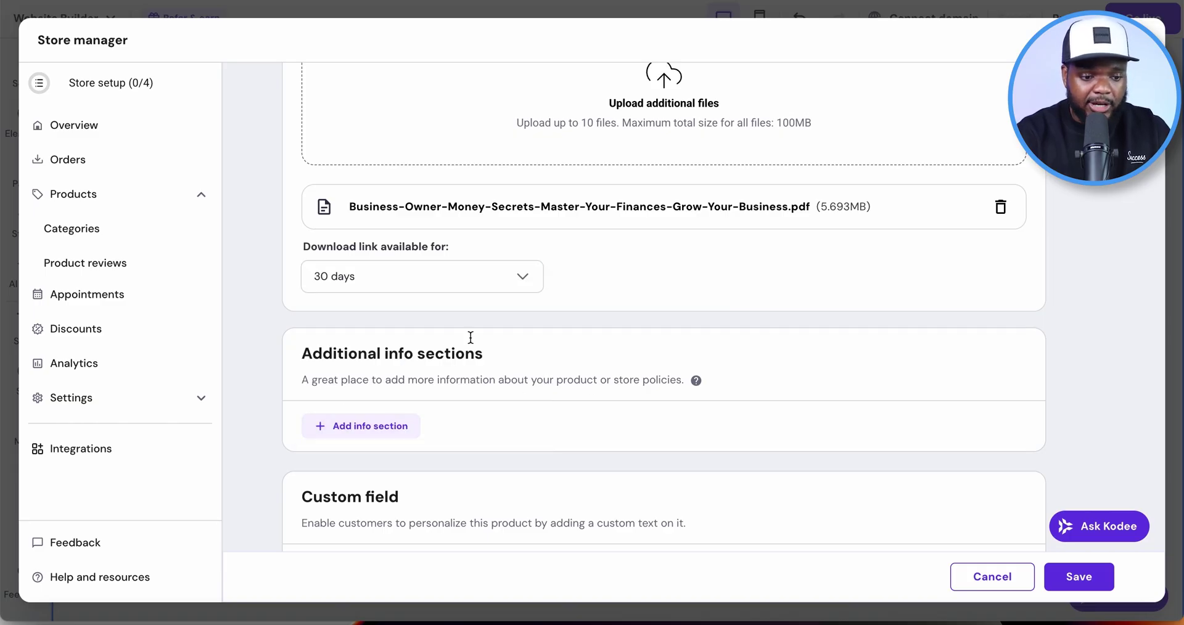
Save the digital product and preview the landing page to check its product section
{"action": "scroll", "coordinate": [689, 316], "scroll_direction": "down", "scroll_amount": 1}
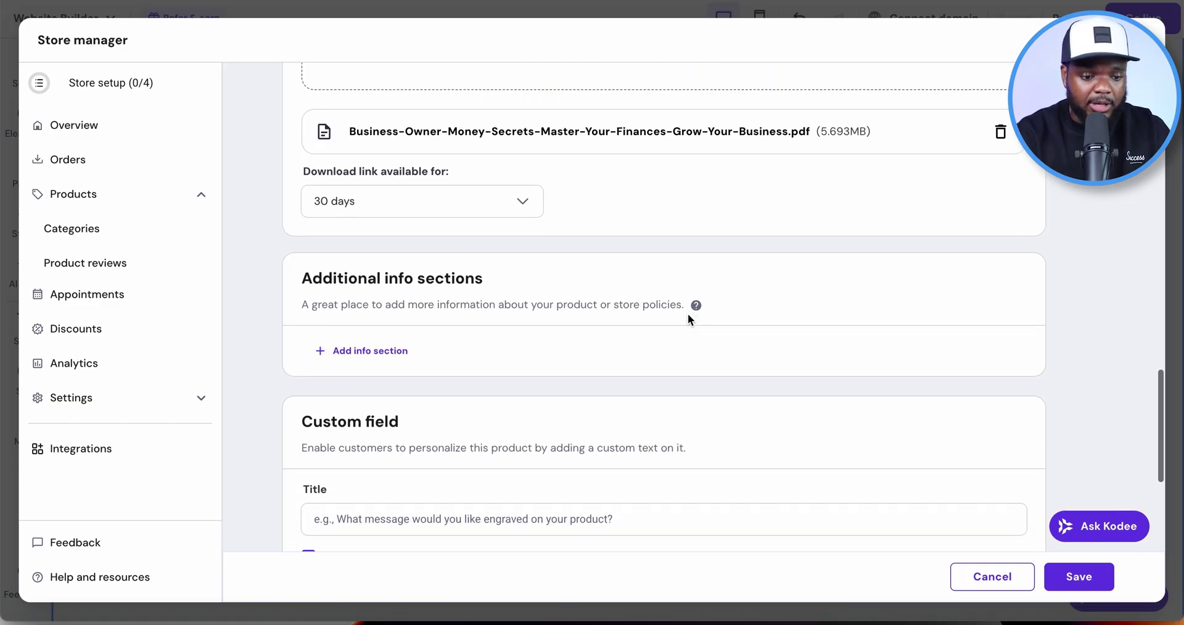
{"action": "scroll", "coordinate": [688, 313], "scroll_direction": "up", "scroll_amount": 15}
{"action": "scroll", "coordinate": [689, 315], "scroll_direction": "up", "scroll_amount": 1}
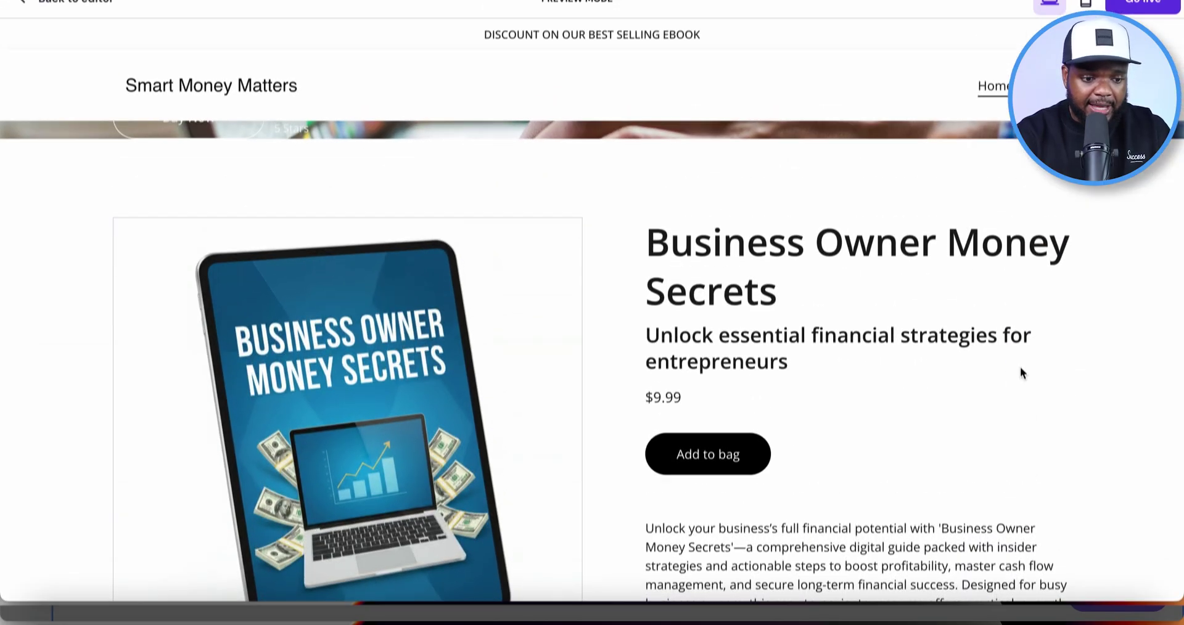
{"action": "scroll", "coordinate": [1020, 386], "scroll_direction": "down", "scroll_amount": 4}
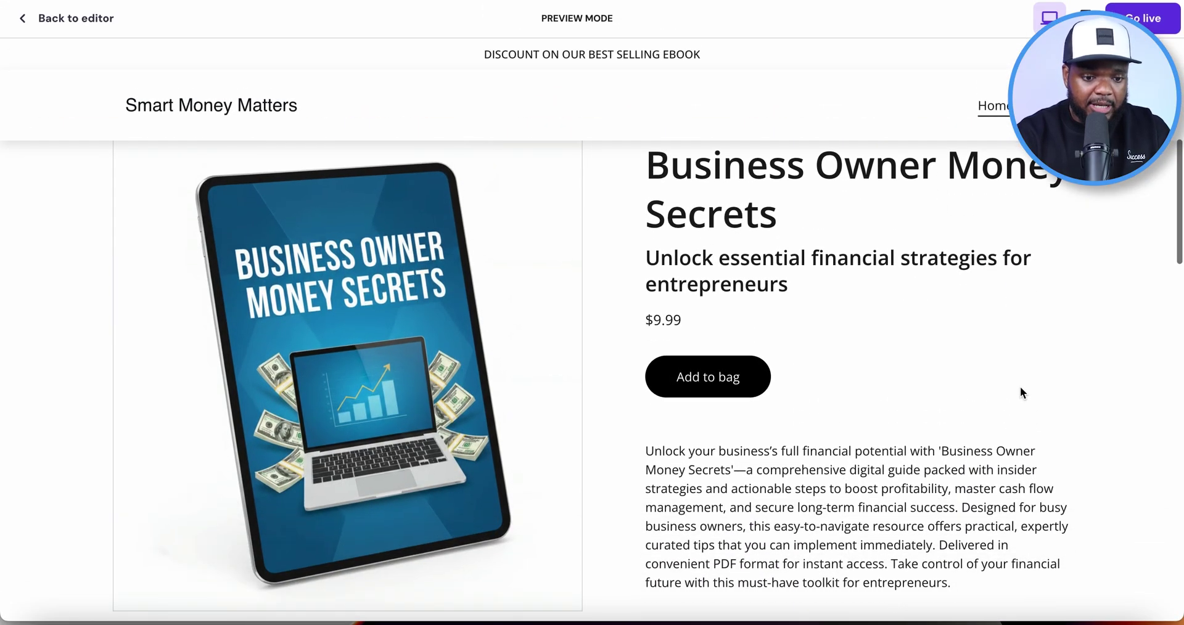
{"action": "scroll", "coordinate": [1020, 386], "scroll_direction": "down", "scroll_amount": 3}
{"action": "scroll", "coordinate": [1020, 386], "scroll_direction": "up", "scroll_amount": 6}
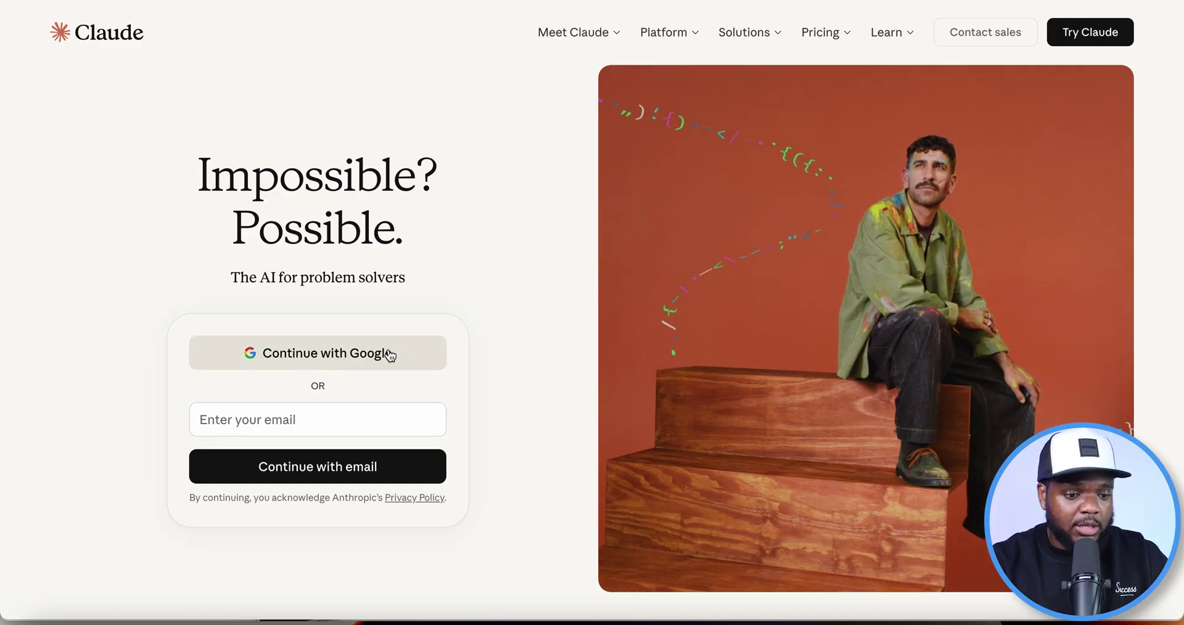
Sign in to Claude with a Google account and choose the Sonnet 4.5 model for the chat
{"action": "left_click", "coordinate": [303, 367]}
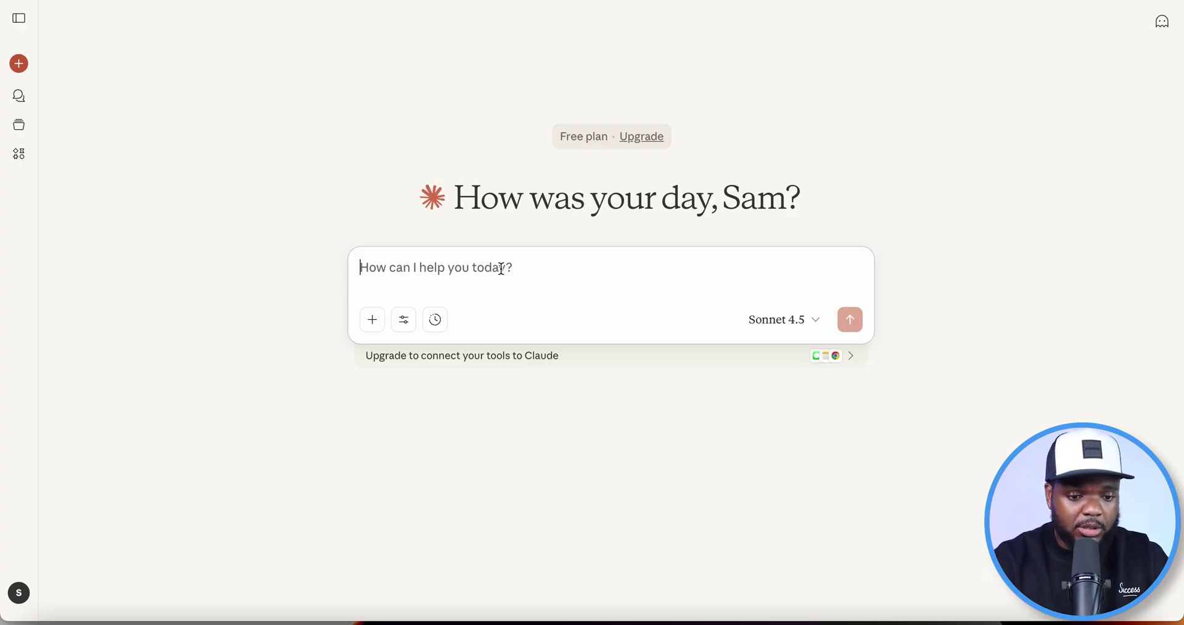
{"action": "left_click", "coordinate": [794, 330]}
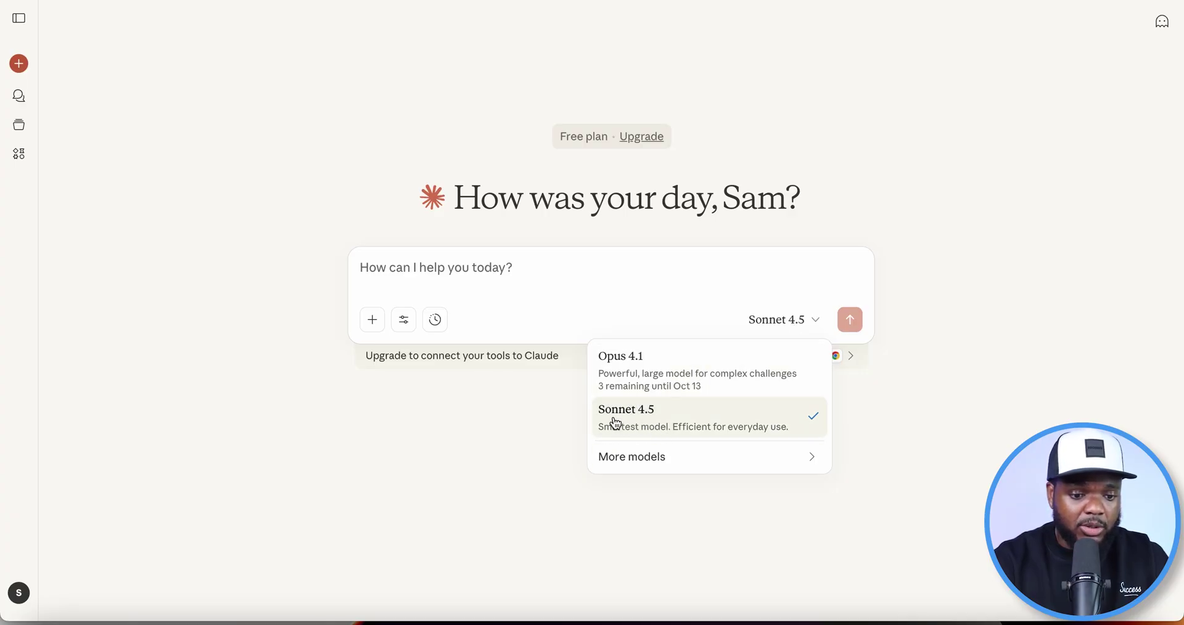
{"action": "left_click", "coordinate": [669, 422]}
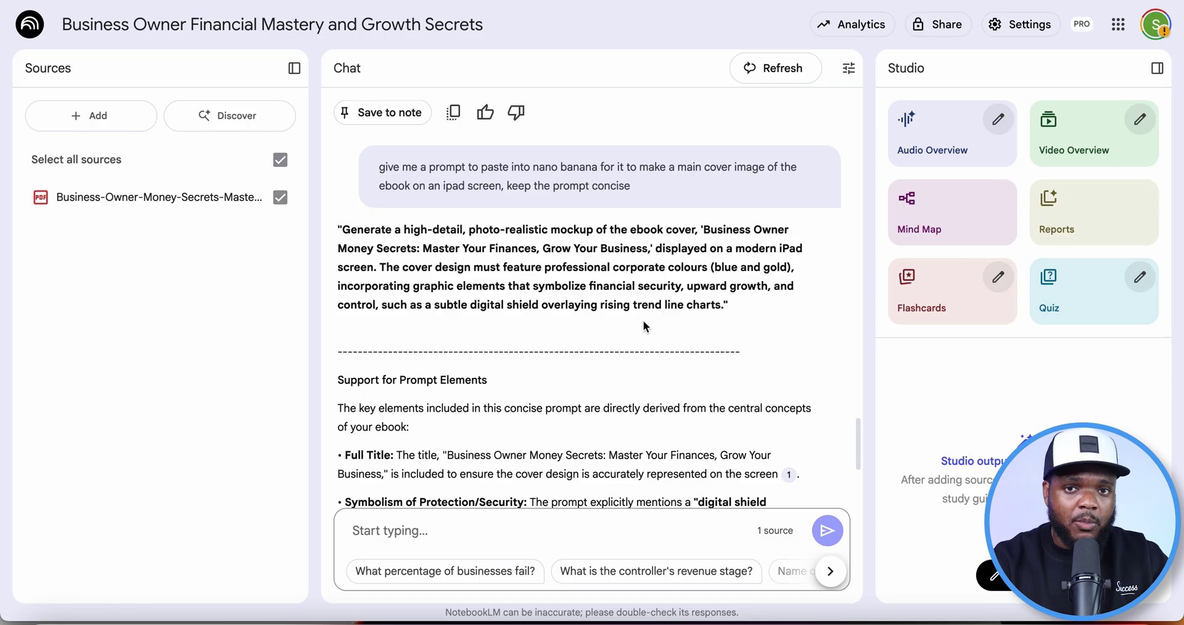
In NotebookLM, ask "What are the 10 best ways for me to sell this ebook in terms of advertising"
{"action": "left_click", "coordinate": [381, 532]}
{"action": "type", "text": "What are the best ways for me to sell this ebook"}
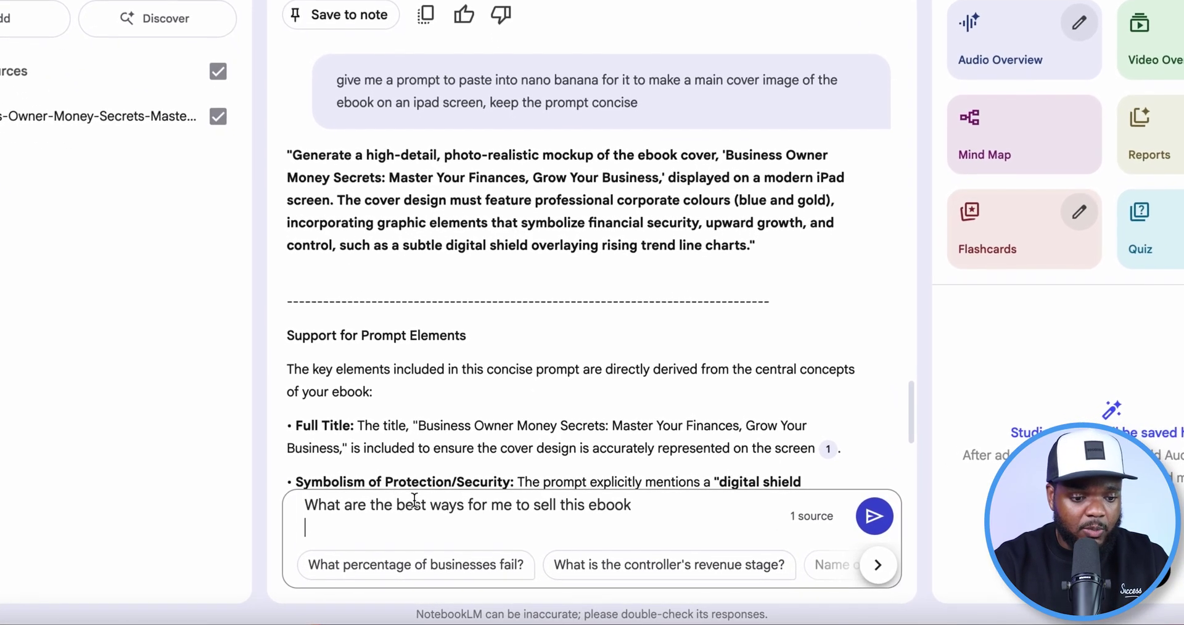
{"action": "left_click", "coordinate": [399, 505]}
{"action": "type", "text": "10"}
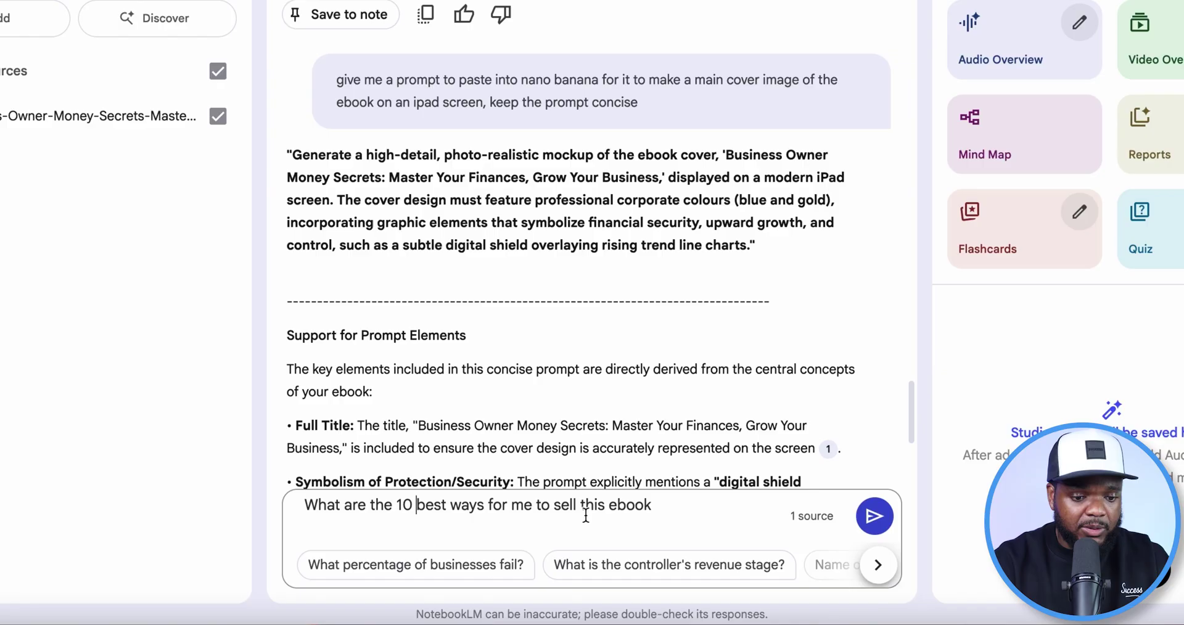
{"action": "left_click", "coordinate": [666, 507]}
{"action": "type", "text": "in terms "}
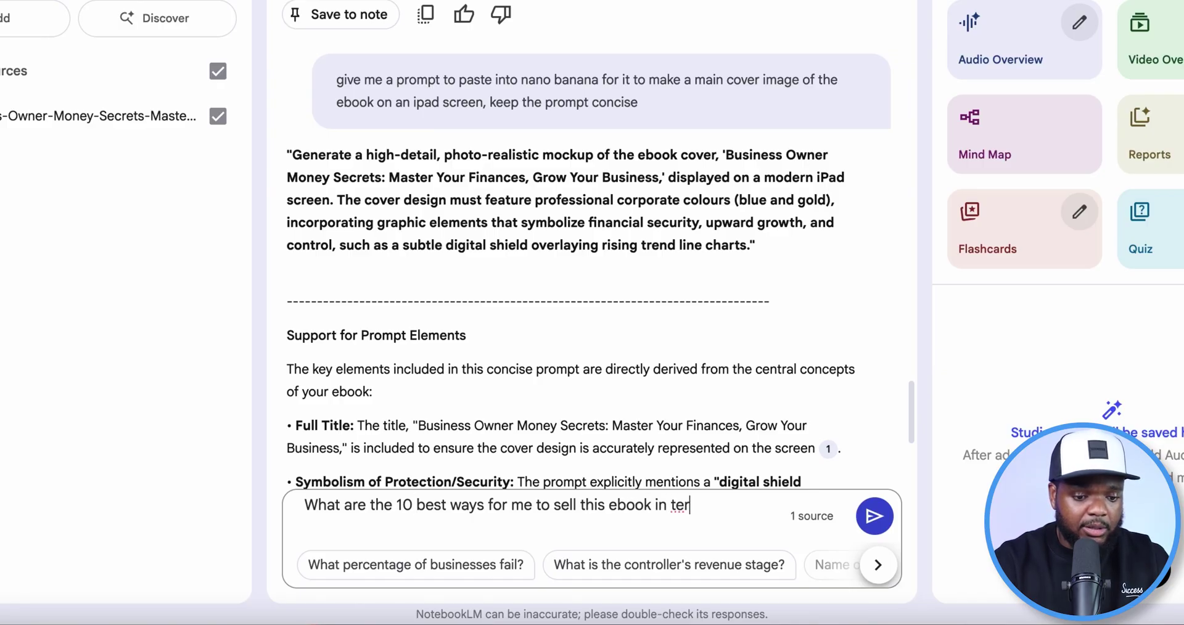
{"action": "type", "text": "of advertising"}
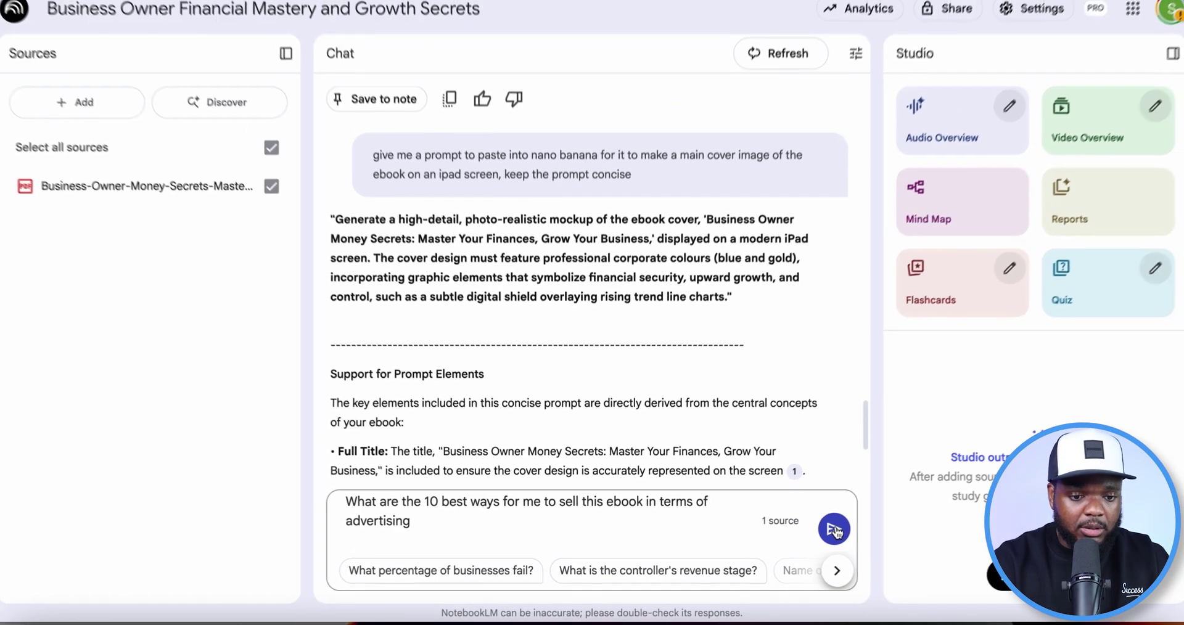
{"action": "left_click", "coordinate": [834, 530]}
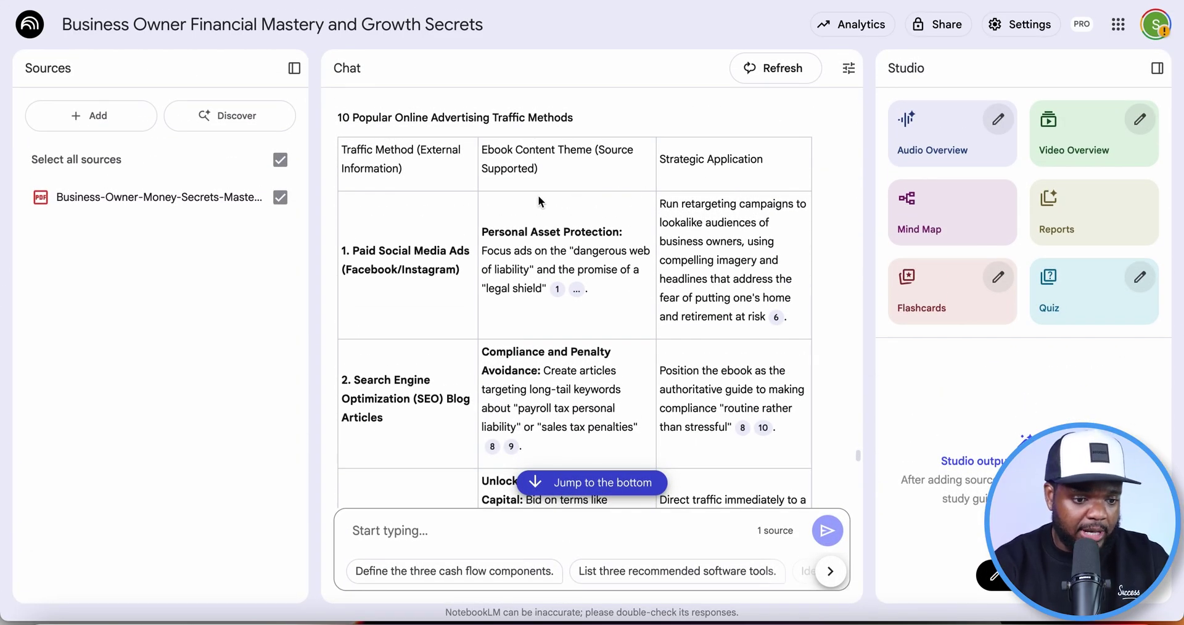
Examine the table of 10 popular online advertising traffic methods, with their ebook content themes and strategic applications
{"action": "scroll", "coordinate": [539, 196], "scroll_direction": "down", "scroll_amount": 1}
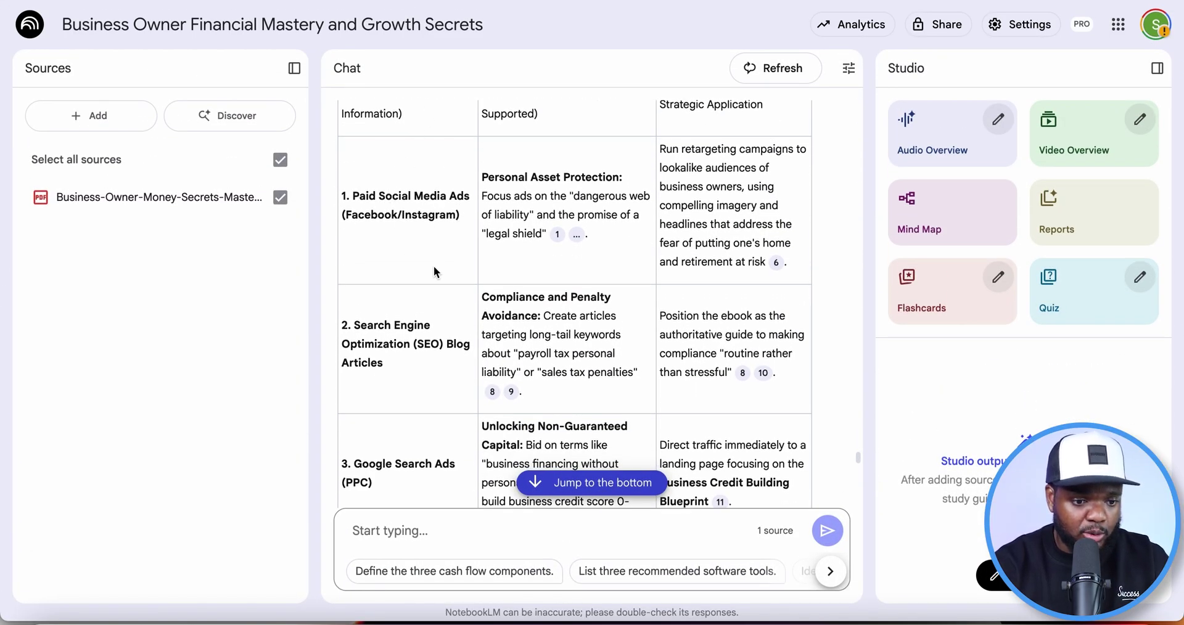
{"action": "scroll", "coordinate": [413, 319], "scroll_direction": "down", "scroll_amount": 1}
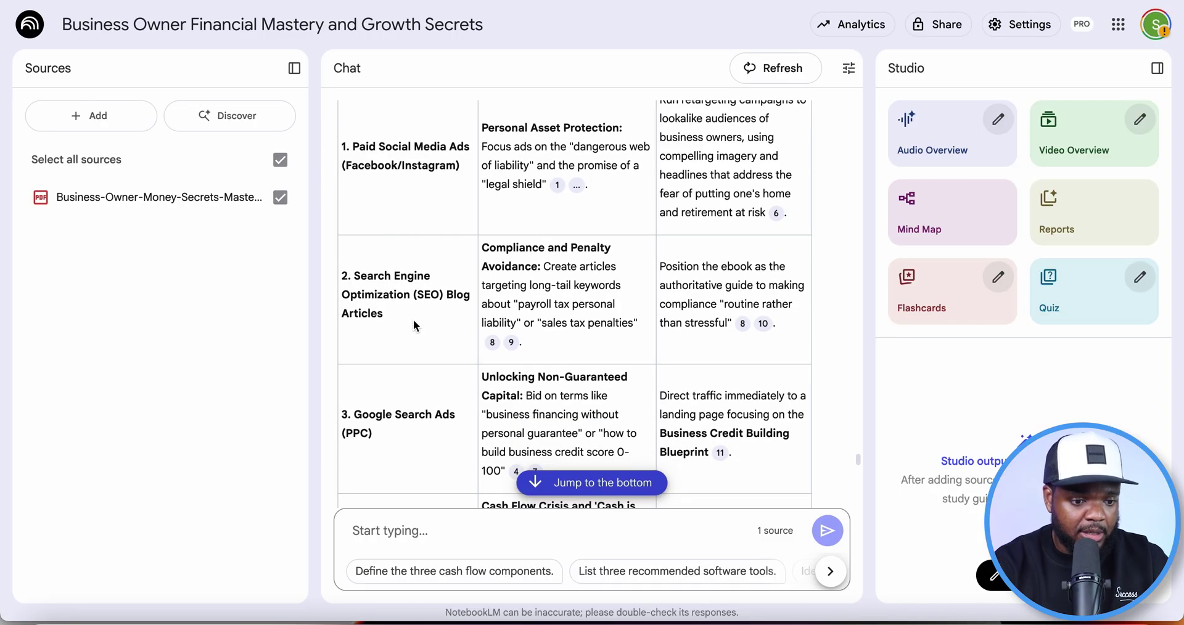
{"action": "scroll", "coordinate": [411, 285], "scroll_direction": "down", "scroll_amount": 2}
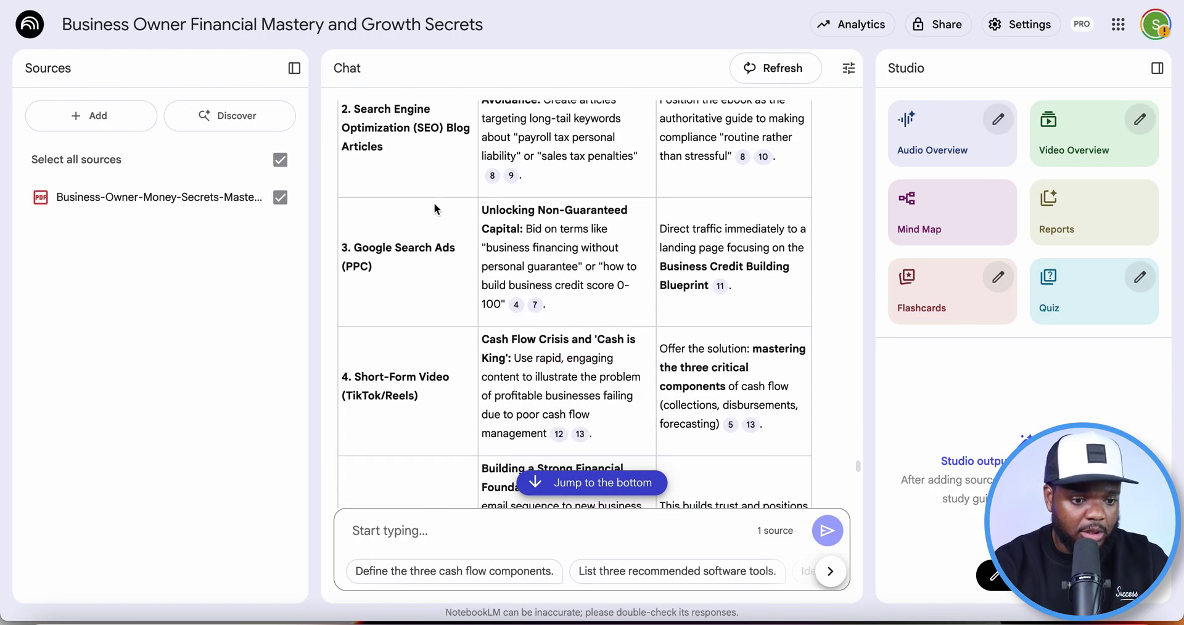
{"action": "scroll", "coordinate": [438, 296], "scroll_direction": "down", "scroll_amount": 1}
{"action": "scroll", "coordinate": [446, 346], "scroll_direction": "down", "scroll_amount": 2}
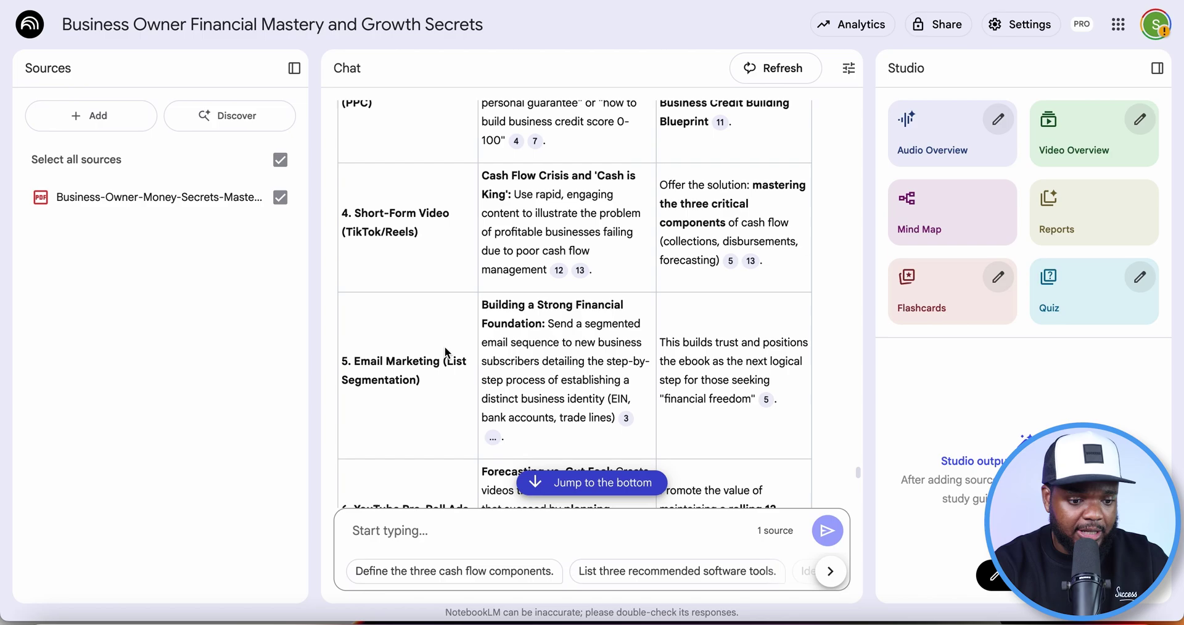
{"action": "scroll", "coordinate": [463, 377], "scroll_direction": "down", "scroll_amount": 1}
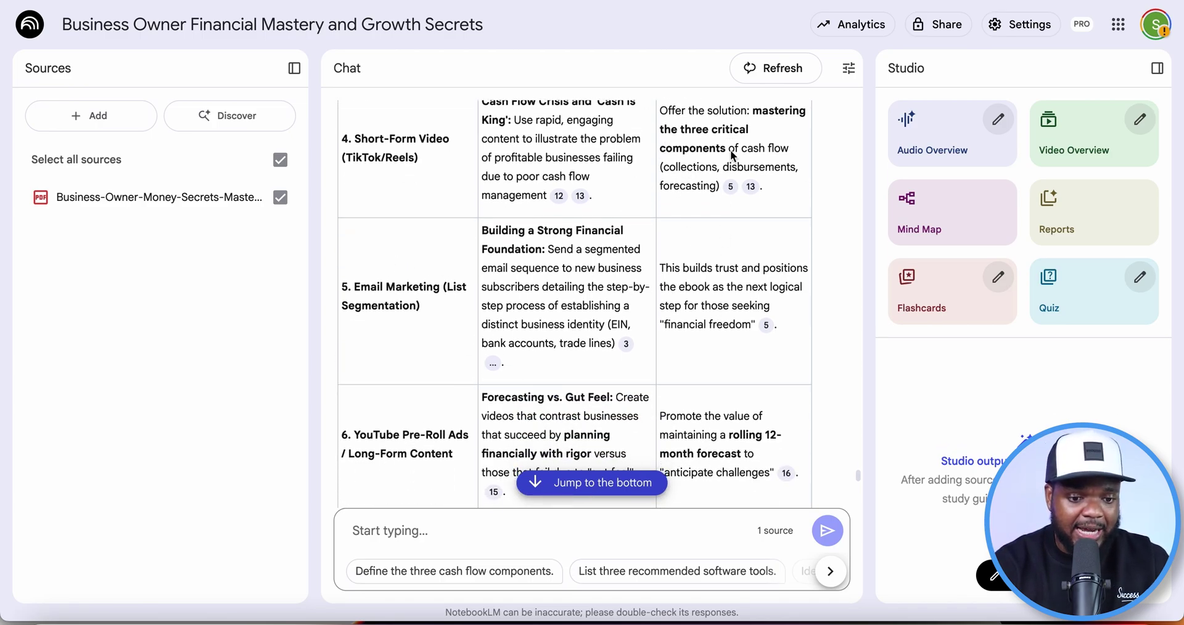
{"action": "scroll", "coordinate": [727, 325], "scroll_direction": "up", "scroll_amount": 2}
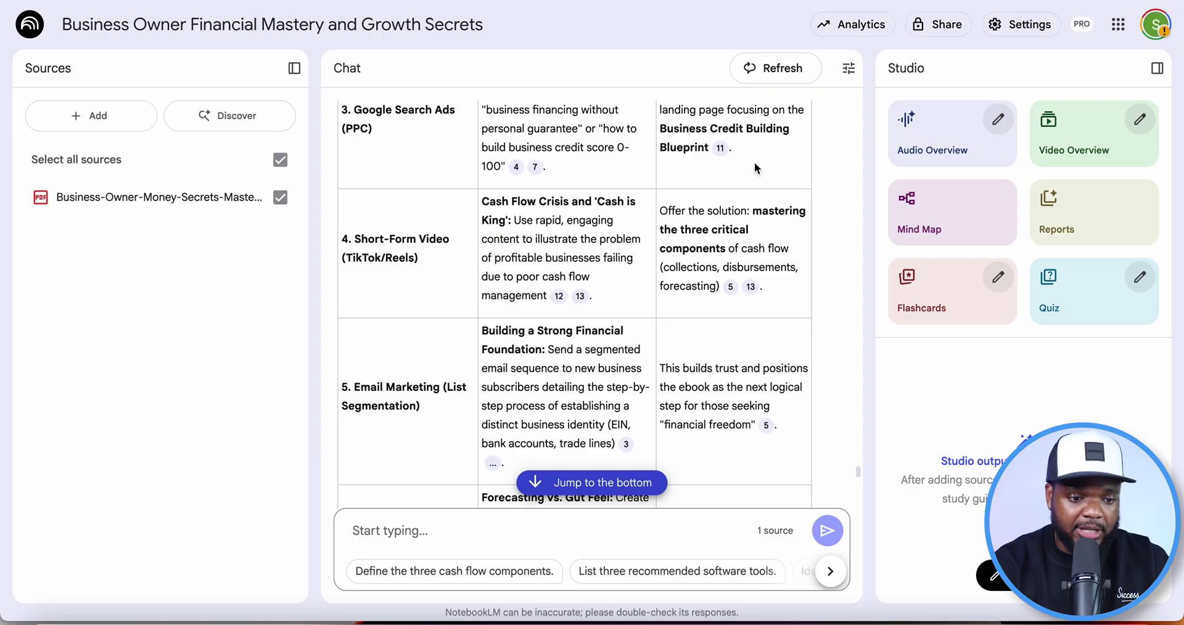
{"action": "scroll", "coordinate": [755, 259], "scroll_direction": "up", "scroll_amount": 1}
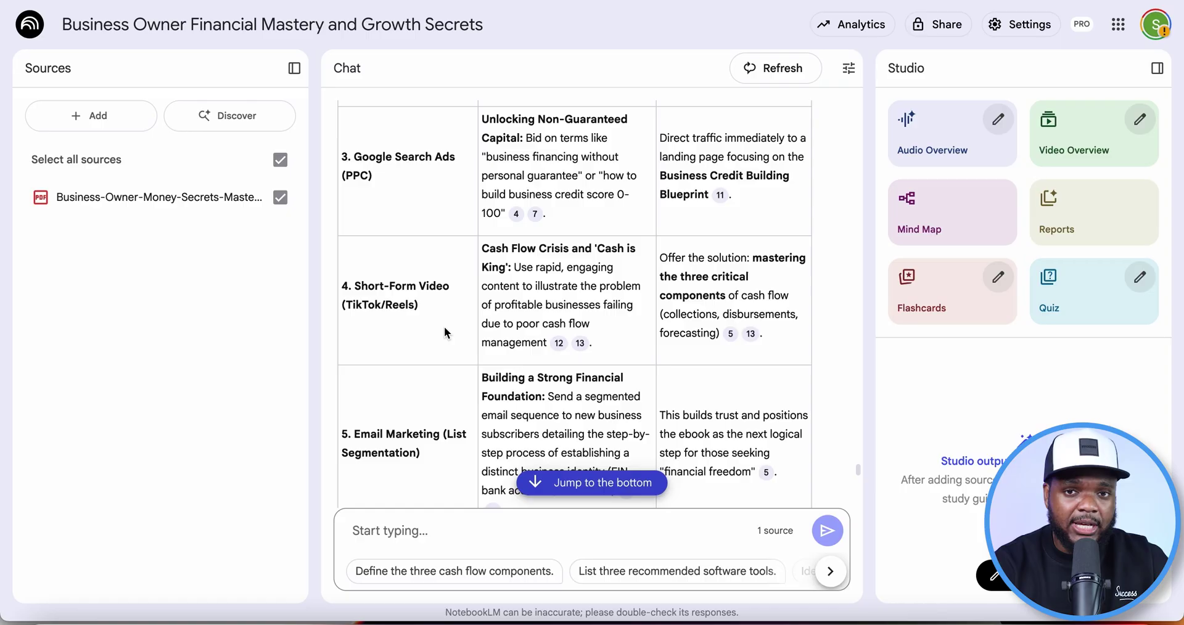
Ask NotebookLM for a prompt to paste into Claude AI that yields a simple script for a compelling short form video ad promoting the ebook
{"action": "left_click", "coordinate": [383, 530]}
{"action": "type", "text": "Can you give me a prompt to paste into Claude AI, for it to give me a simple script to make a compelling Short form video ad to promote this ebook"}
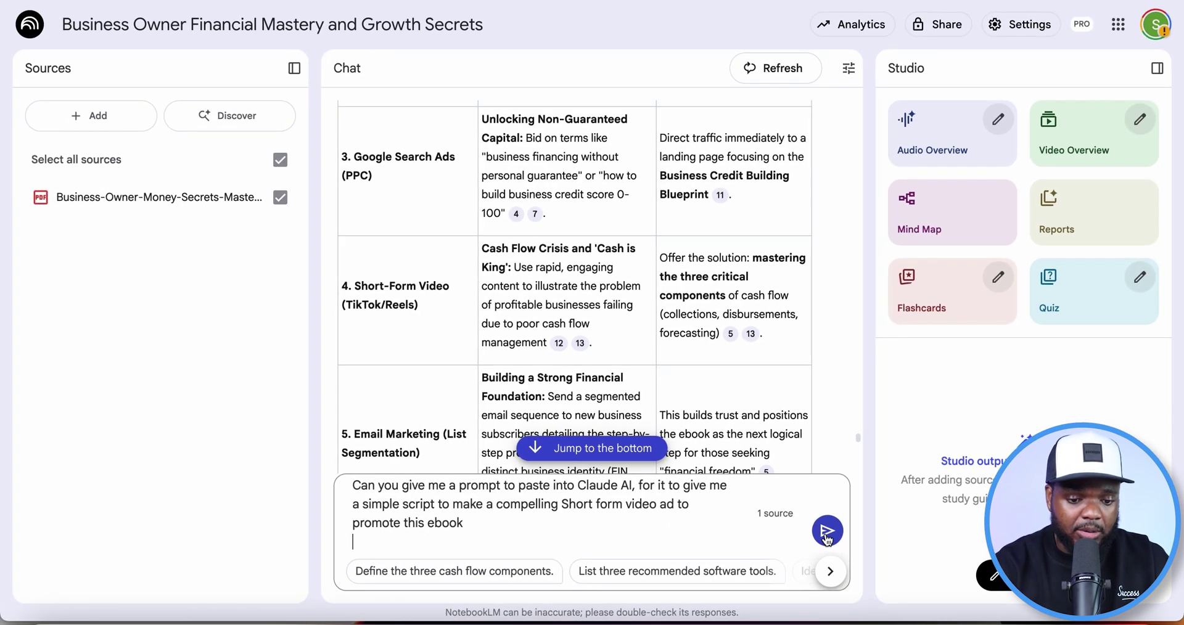
{"action": "left_click", "coordinate": [826, 532]}
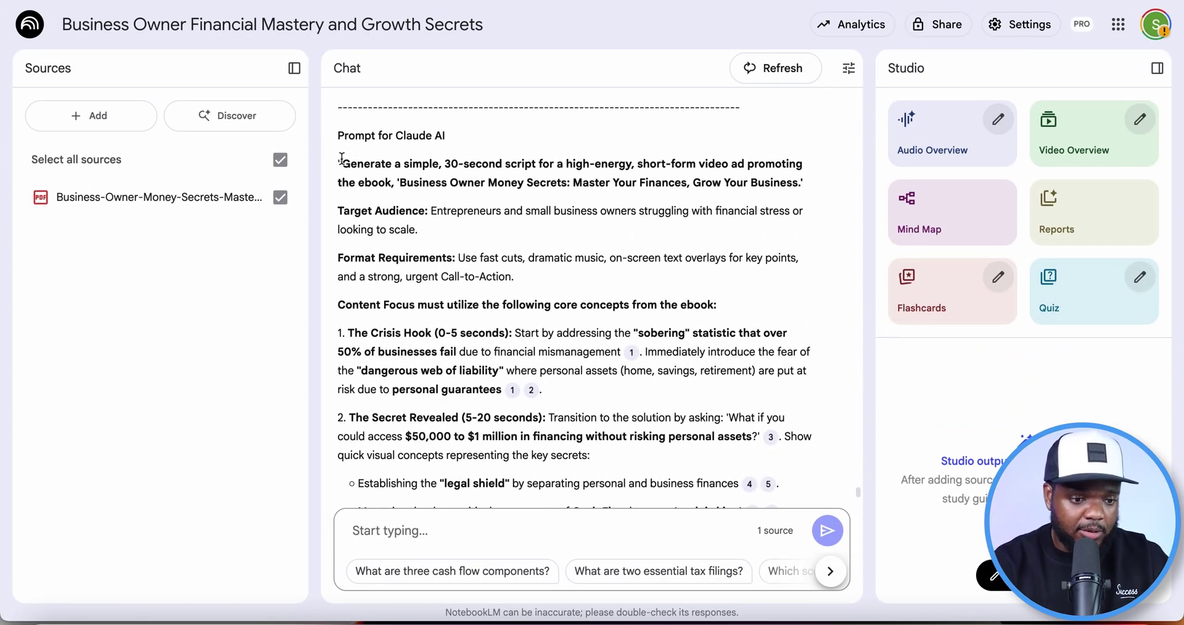
Copy the generated Claude AI prompt from NotebookLM into a new Claude chat using Sonnet 4.5 and send it
{"action": "left_click_drag", "start_coordinate": [341, 159], "coordinate": [701, 481]}
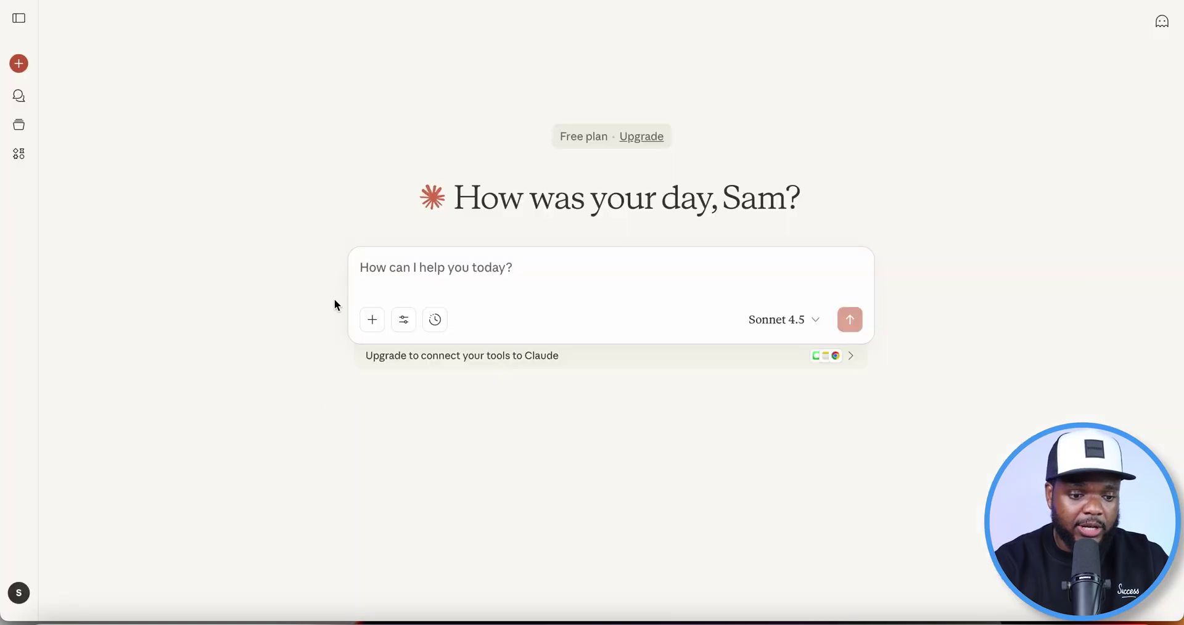
{"action": "left_click", "coordinate": [805, 326]}
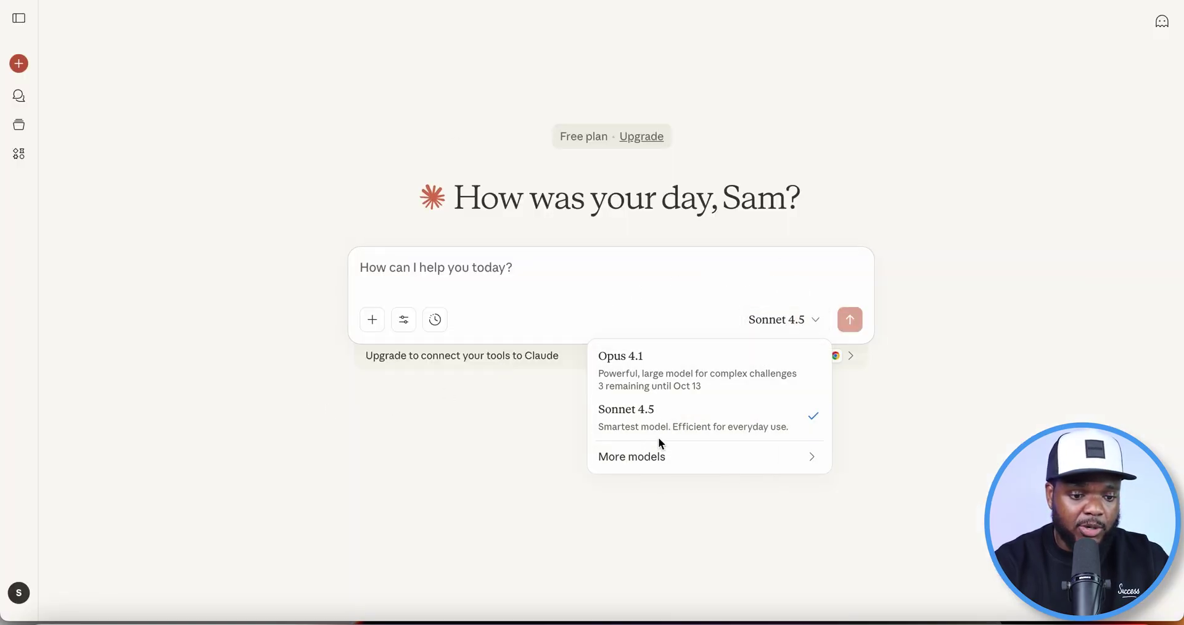
{"action": "left_click", "coordinate": [512, 447]}
{"action": "left_click", "coordinate": [438, 275]}
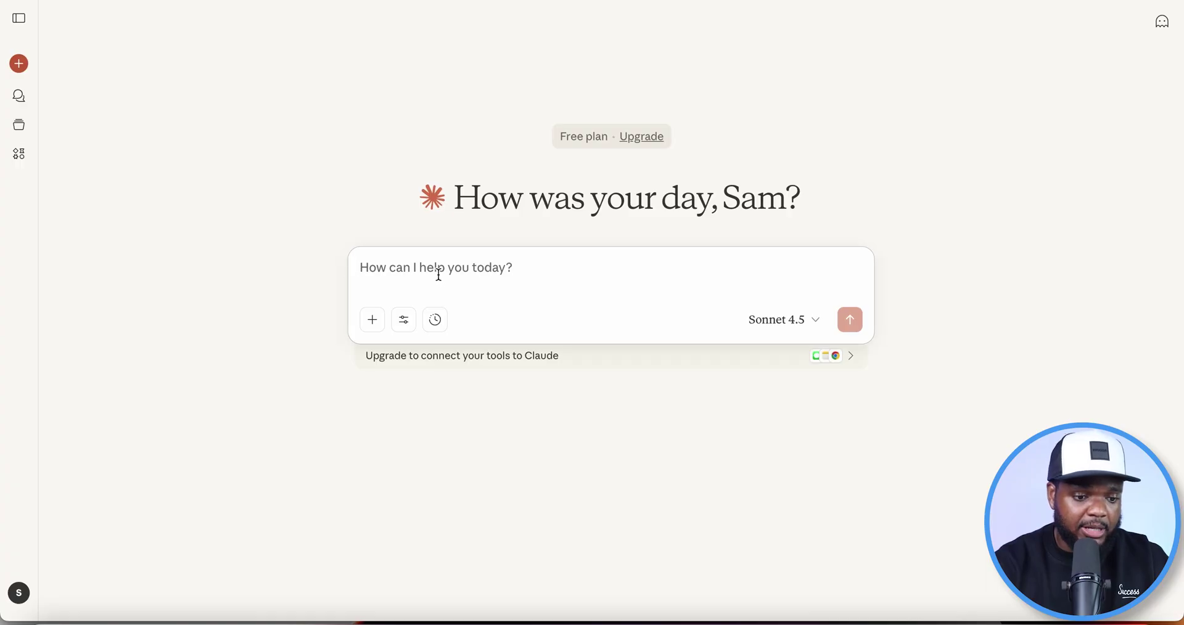
{"action": "key", "text": "ctrl+v"}
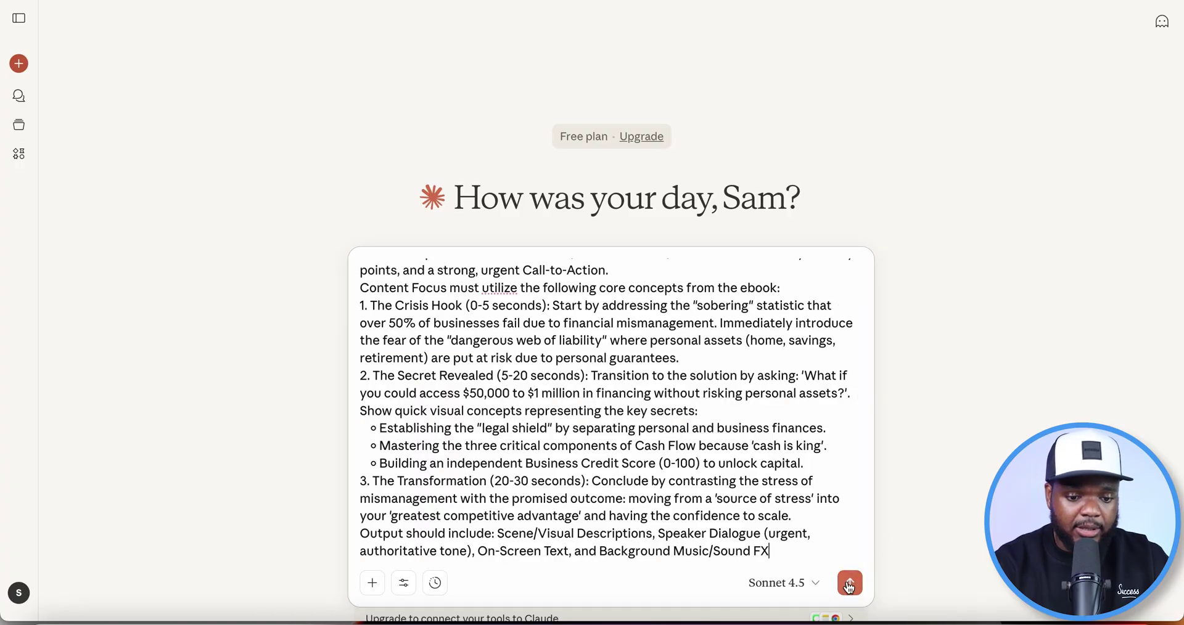
{"action": "left_click", "coordinate": [849, 583]}
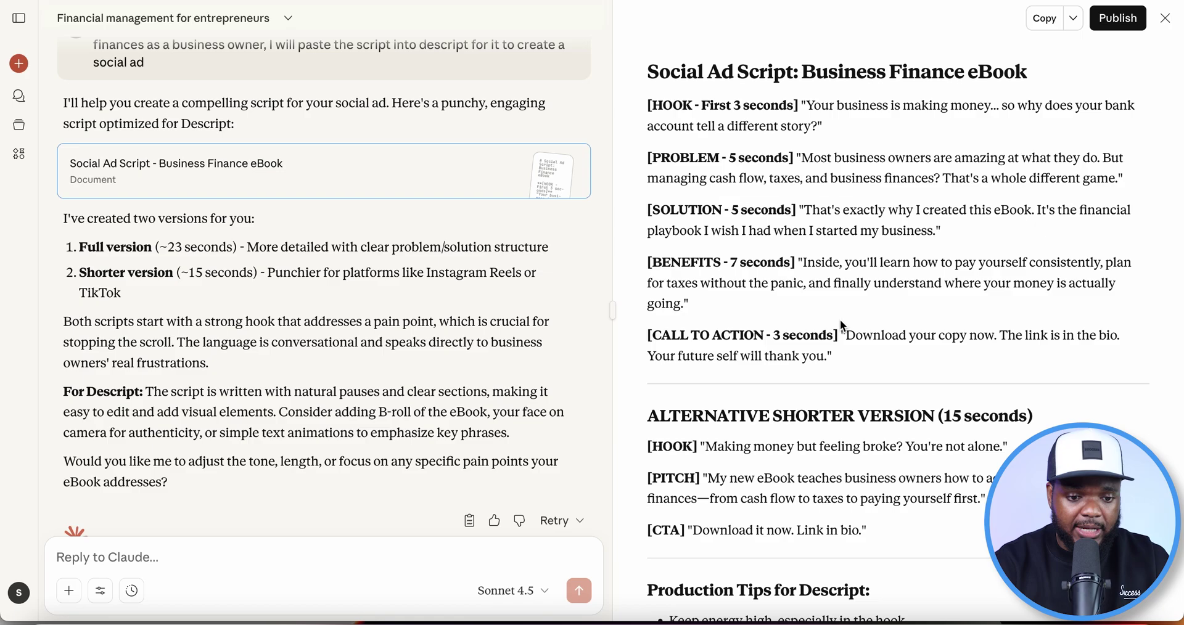
Copy the full social ad script from Claude and paste it into invideo's Use my script workflow for an Instagram video
{"action": "left_click_drag", "start_coordinate": [846, 356], "coordinate": [640, 108]}
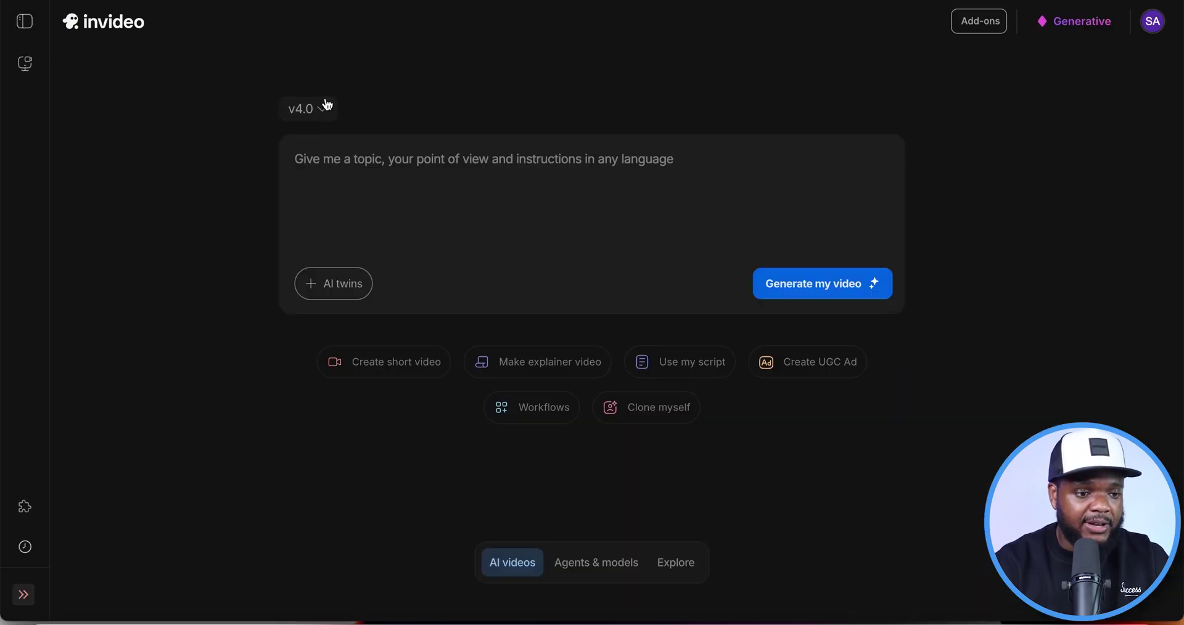
{"action": "left_click", "coordinate": [497, 202]}
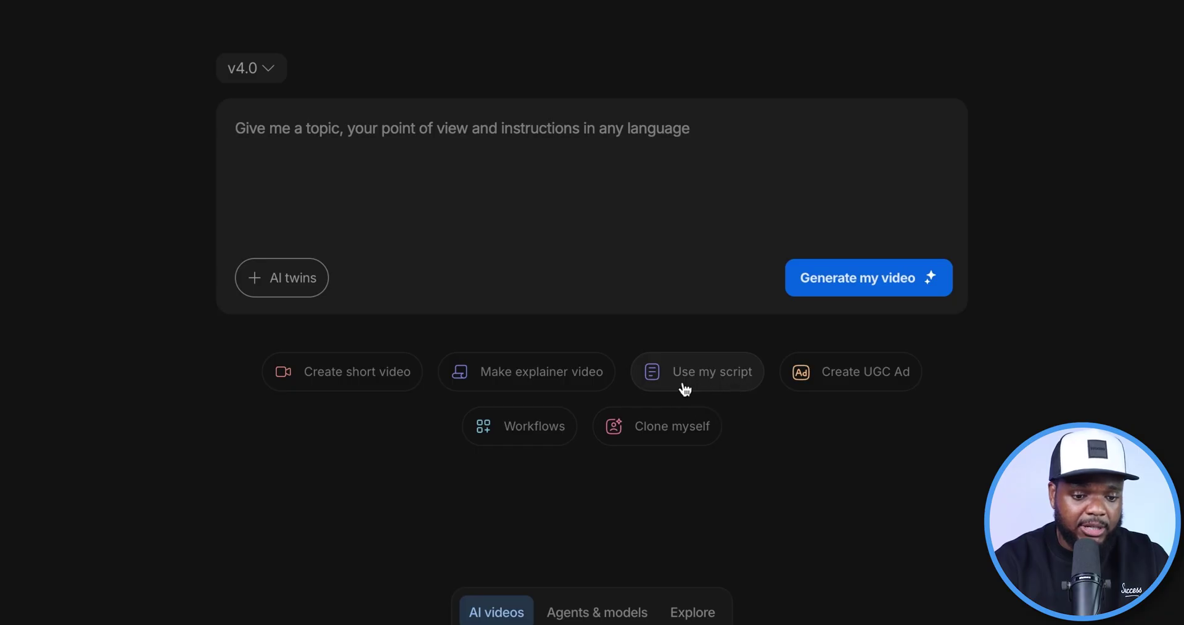
{"action": "left_click", "coordinate": [685, 385]}
{"action": "left_click", "coordinate": [463, 291]}
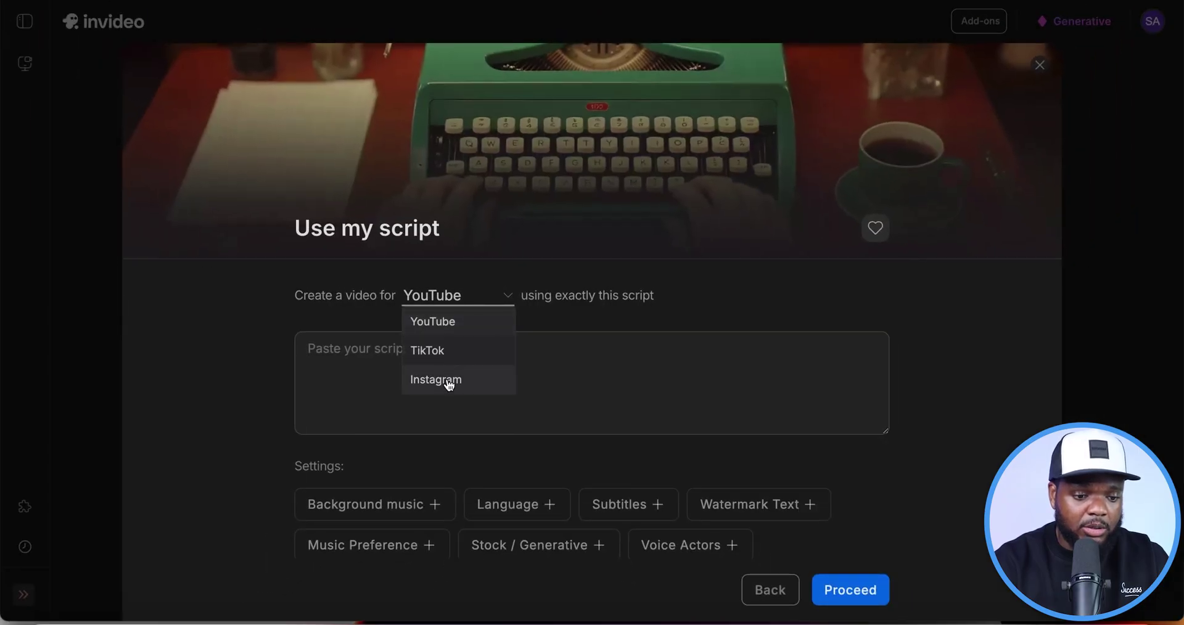
{"action": "left_click", "coordinate": [419, 392]}
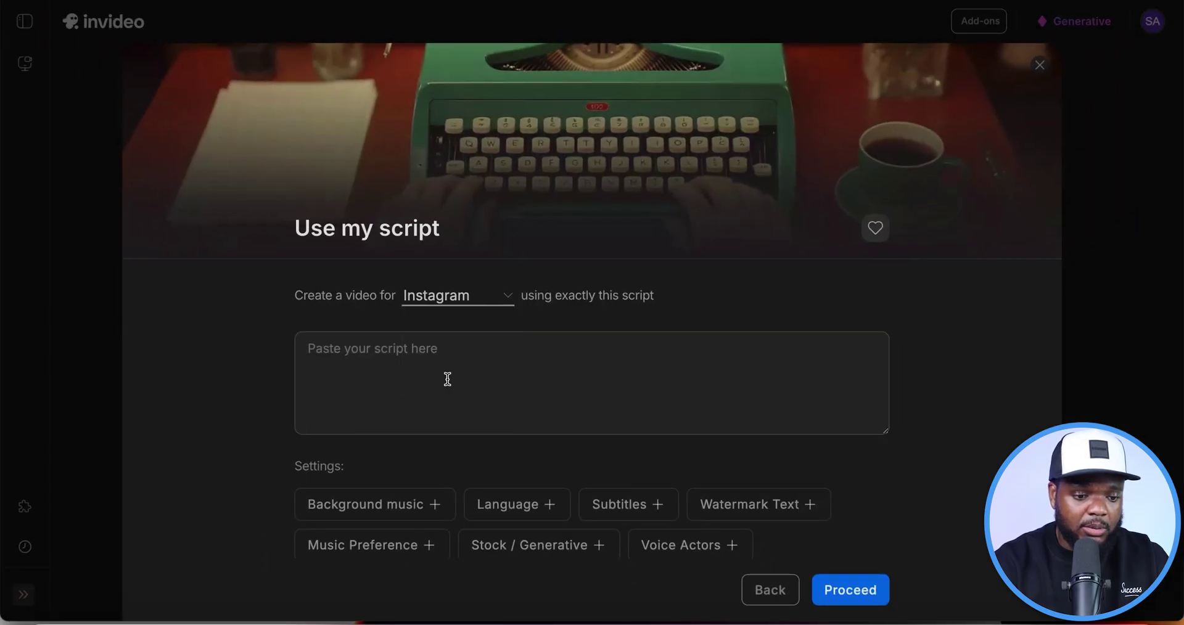
{"action": "left_click", "coordinate": [353, 356]}
{"action": "key", "text": "super+v"}
{"action": "scroll", "coordinate": [387, 386], "scroll_direction": "up", "scroll_amount": 5}
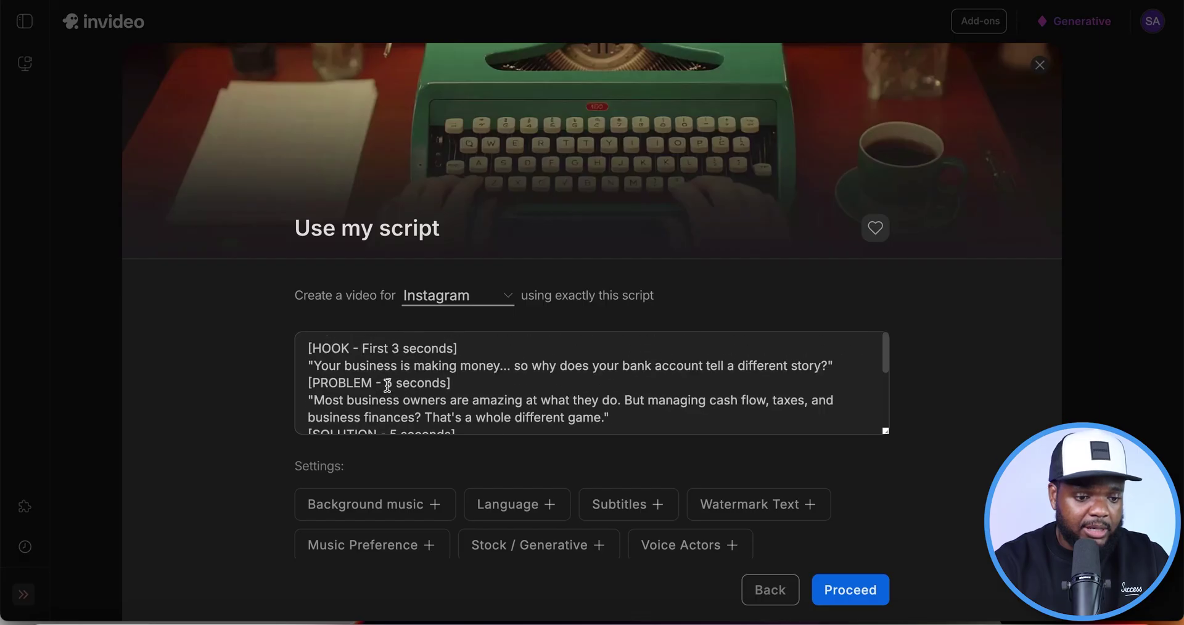
{"action": "scroll", "coordinate": [387, 386], "scroll_direction": "down", "scroll_amount": 5}
{"action": "scroll", "coordinate": [387, 386], "scroll_direction": "down", "scroll_amount": 1}
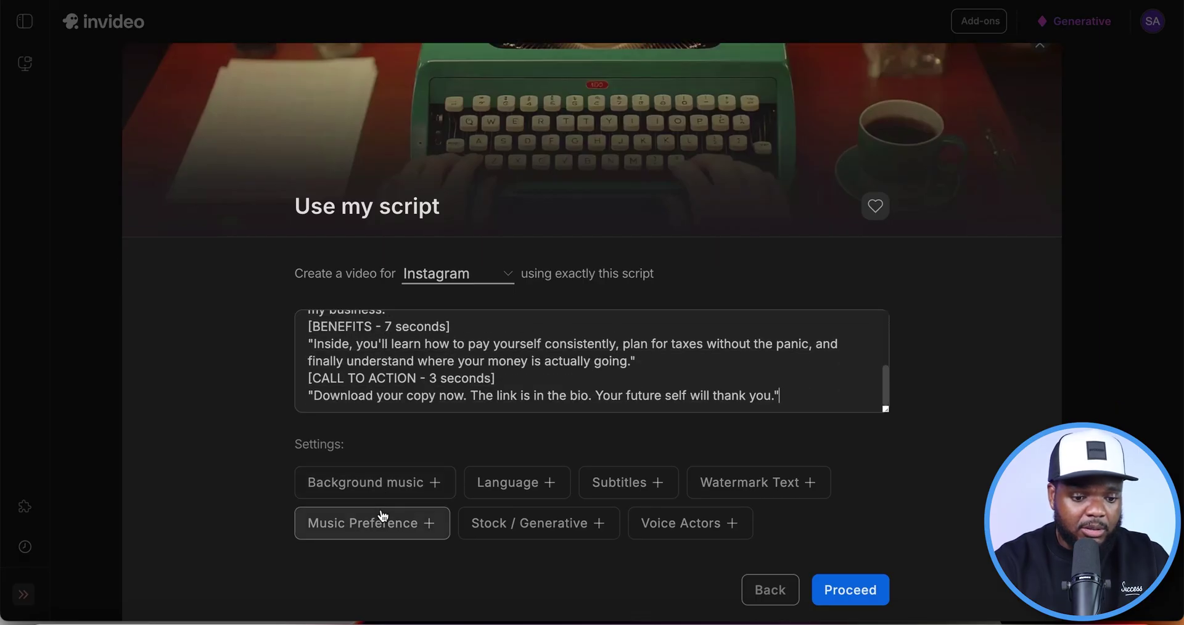
Add a subtitle setting to the video and set it to "Don't add any subtitle"
{"action": "left_click", "coordinate": [641, 484]}
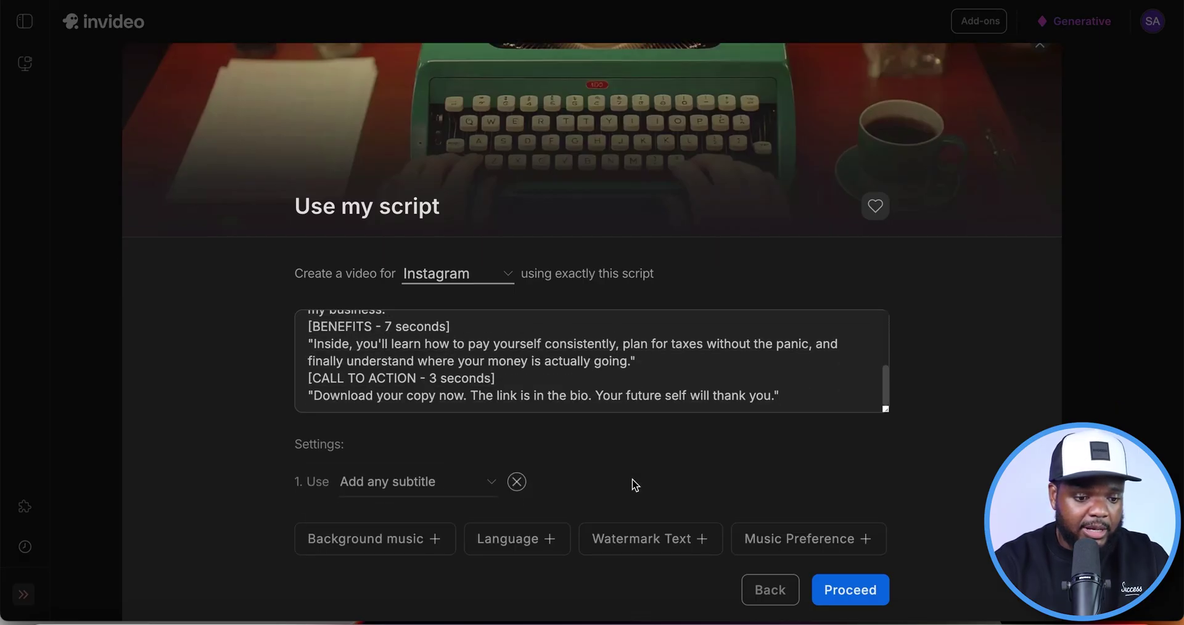
{"action": "left_click", "coordinate": [472, 495]}
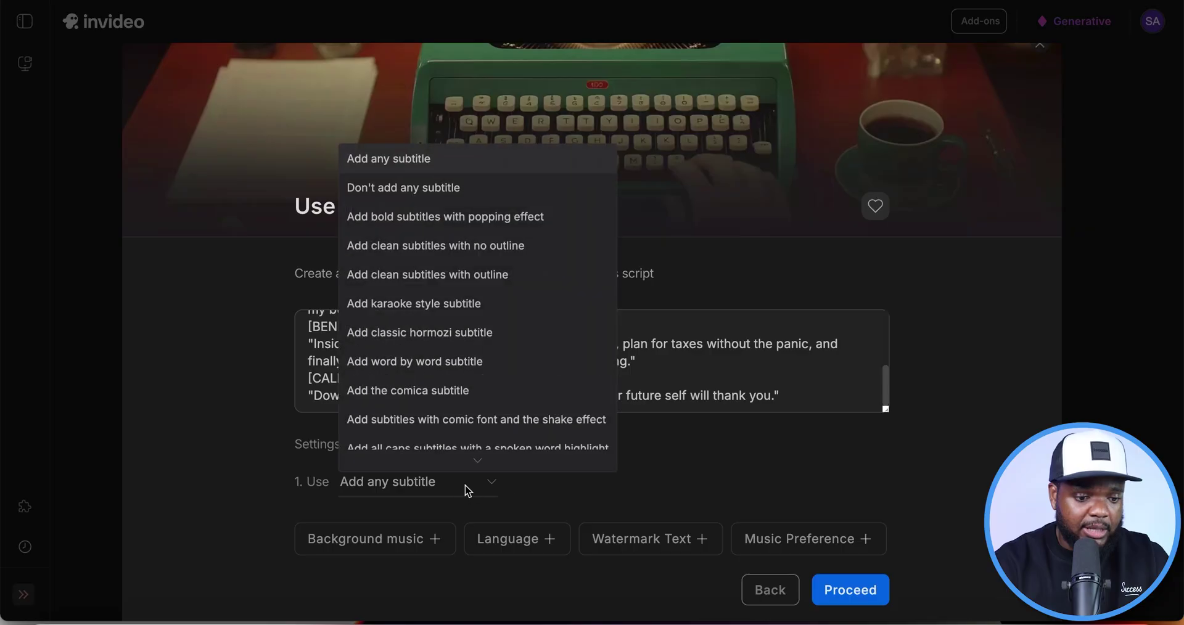
{"action": "left_click", "coordinate": [437, 190]}
Add a voice actor setting with a male, clear American voice for the narrator
{"action": "scroll", "coordinate": [579, 489], "scroll_direction": "down", "scroll_amount": 2}
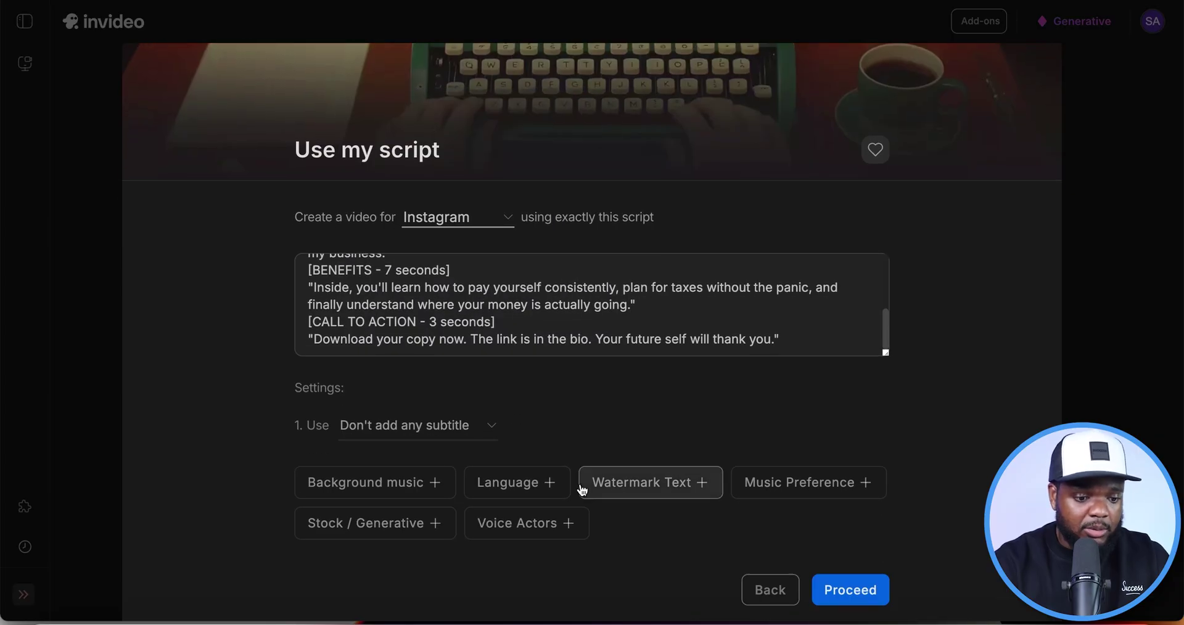
{"action": "left_click", "coordinate": [524, 529]}
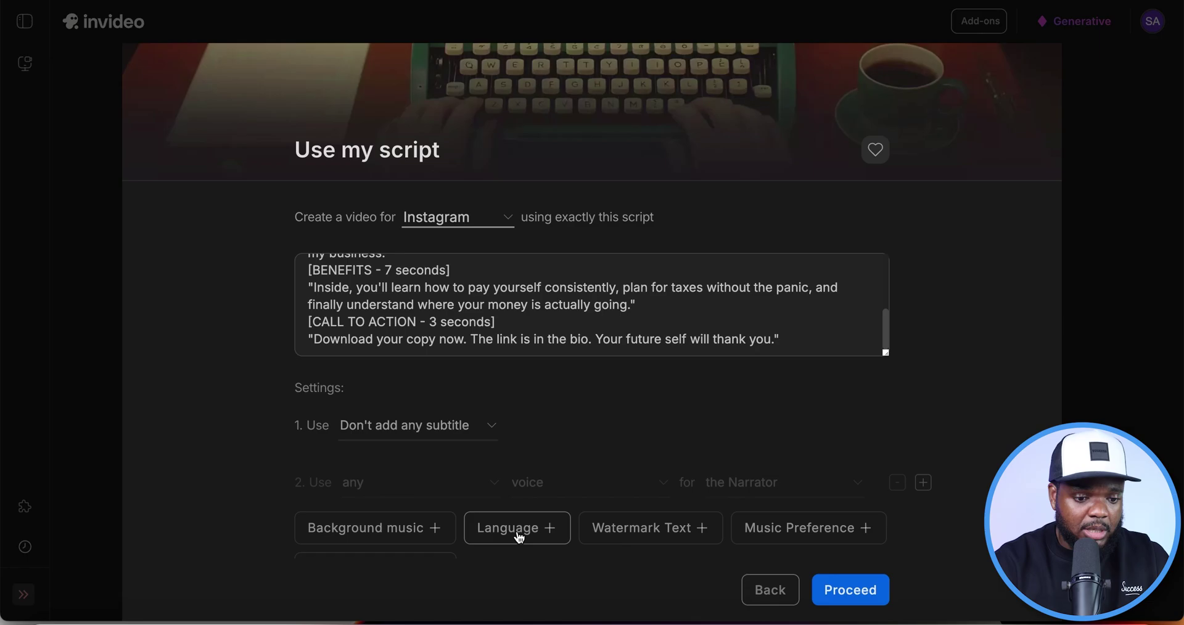
{"action": "left_click", "coordinate": [428, 477]}
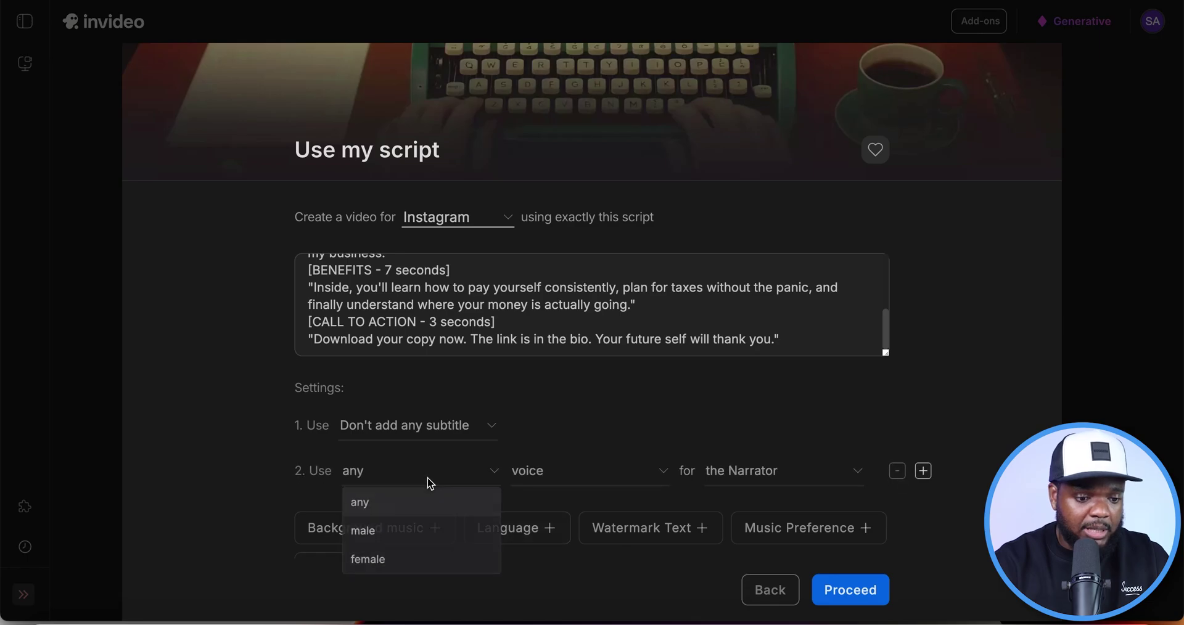
{"action": "left_click", "coordinate": [397, 535]}
{"action": "left_click", "coordinate": [607, 470]}
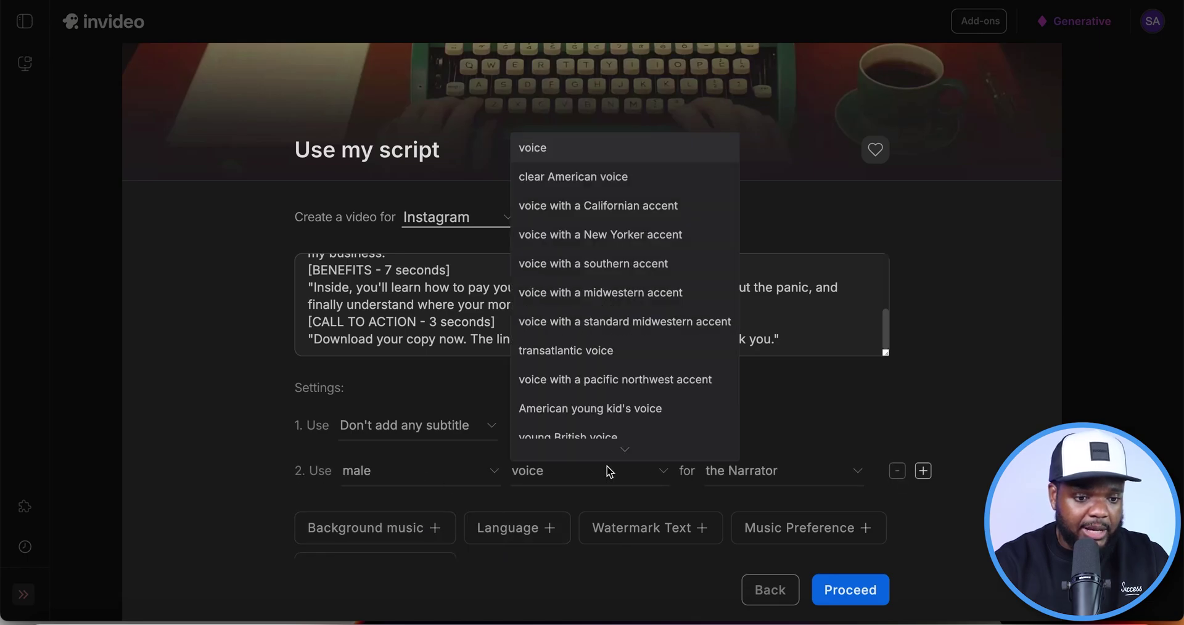
{"action": "left_click", "coordinate": [608, 177]}
Add a background music setting and proceed with the script to the video prompt
{"action": "scroll", "coordinate": [469, 501], "scroll_direction": "down", "scroll_amount": 1}
{"action": "left_click", "coordinate": [375, 497]}
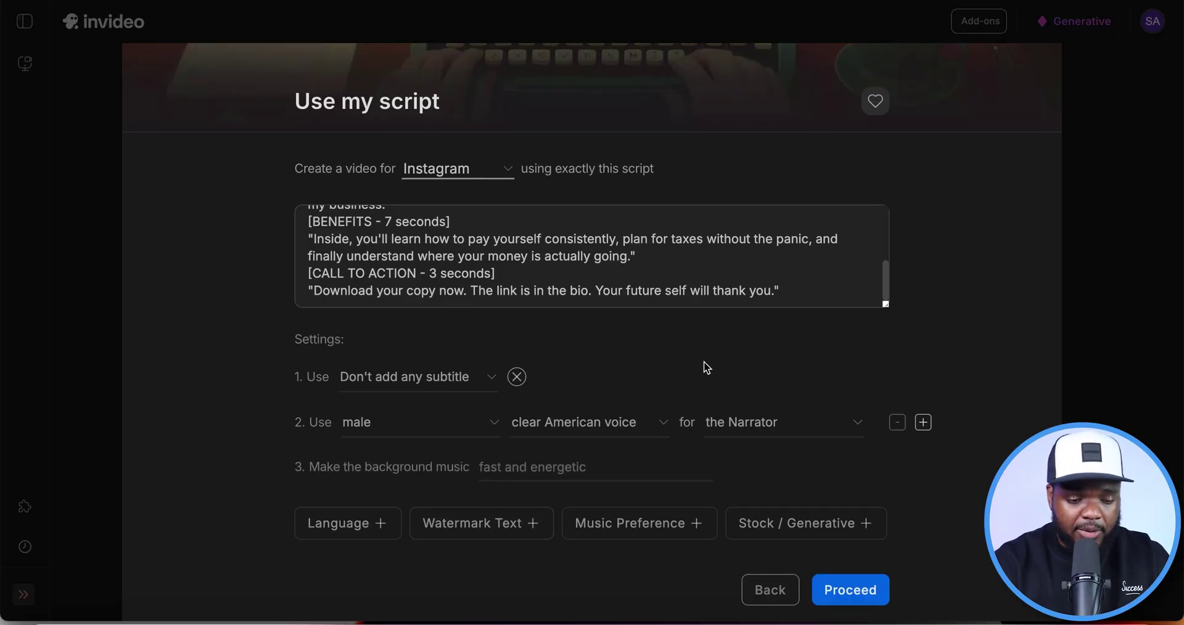
{"action": "left_click", "coordinate": [853, 593]}
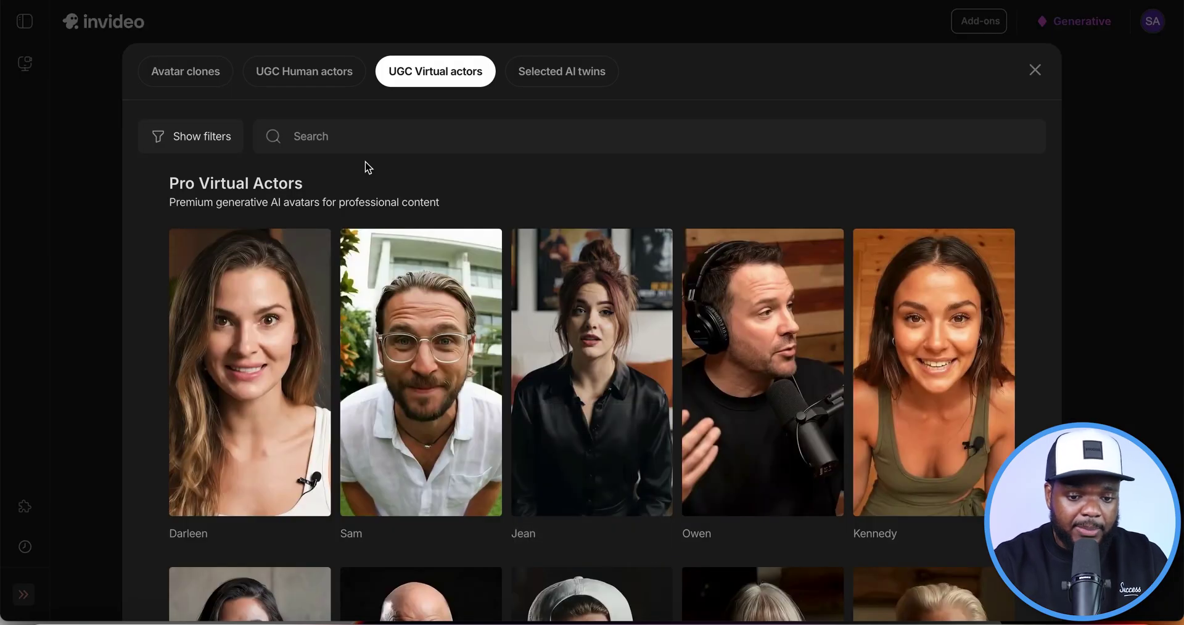
Browse the AI twins library, looking through the UGC virtual actors and the UGC human actors
{"action": "scroll", "coordinate": [412, 250], "scroll_direction": "down", "scroll_amount": 5}
{"action": "scroll", "coordinate": [412, 250], "scroll_direction": "down", "scroll_amount": 15}
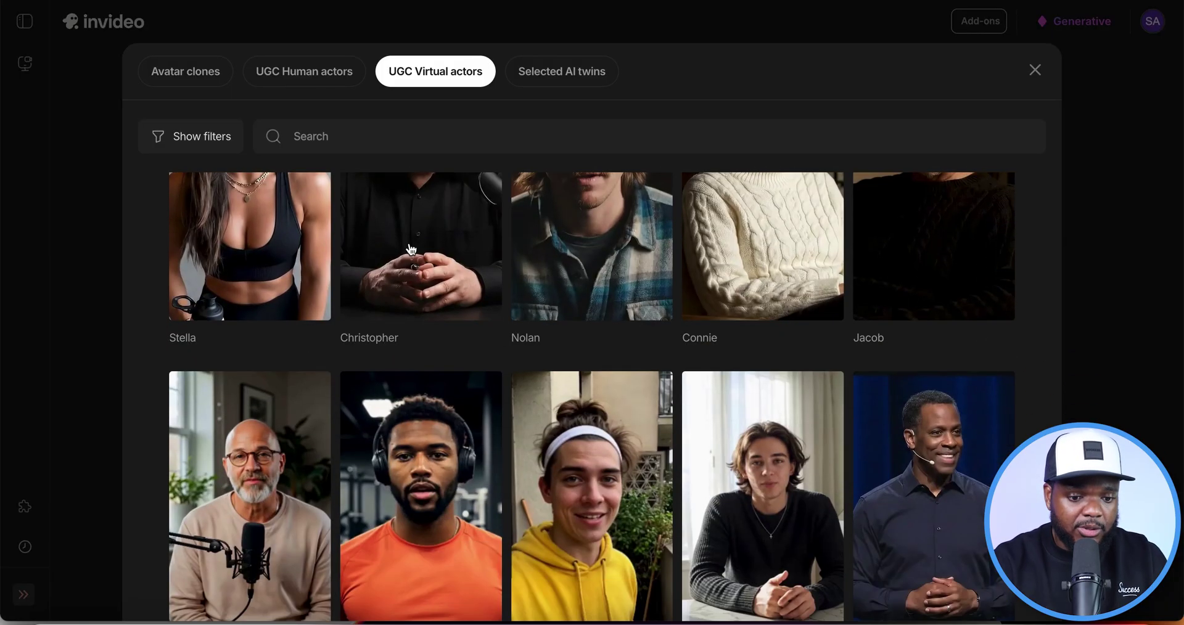
{"action": "scroll", "coordinate": [412, 250], "scroll_direction": "down", "scroll_amount": 7}
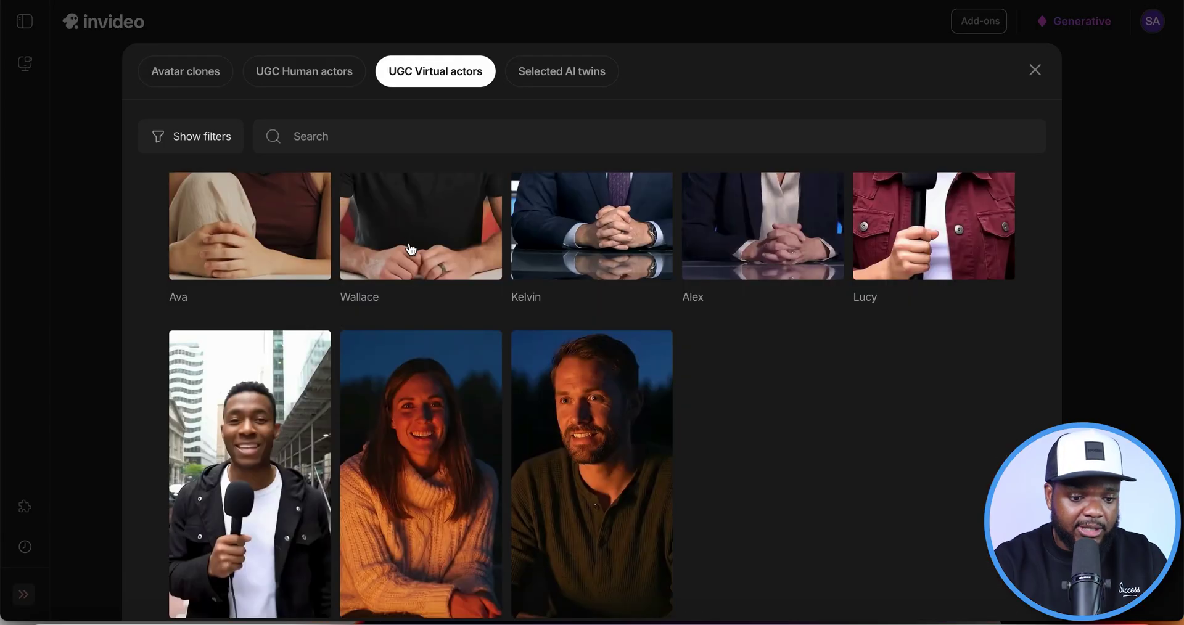
{"action": "scroll", "coordinate": [412, 250], "scroll_direction": "up", "scroll_amount": 20}
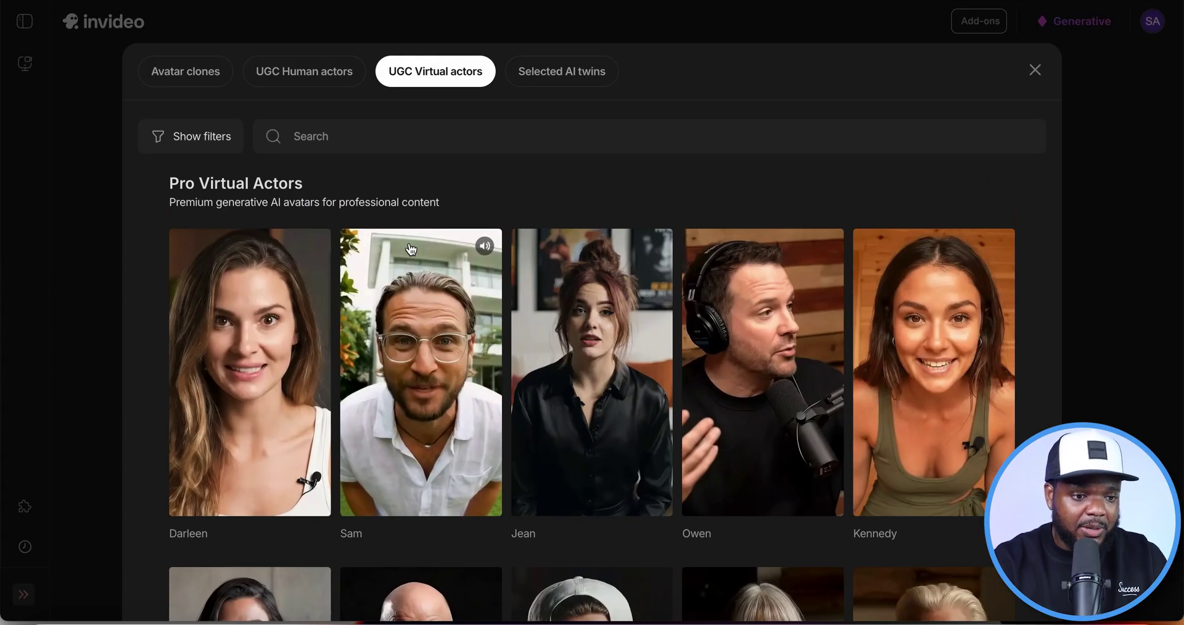
{"action": "left_click", "coordinate": [327, 81]}
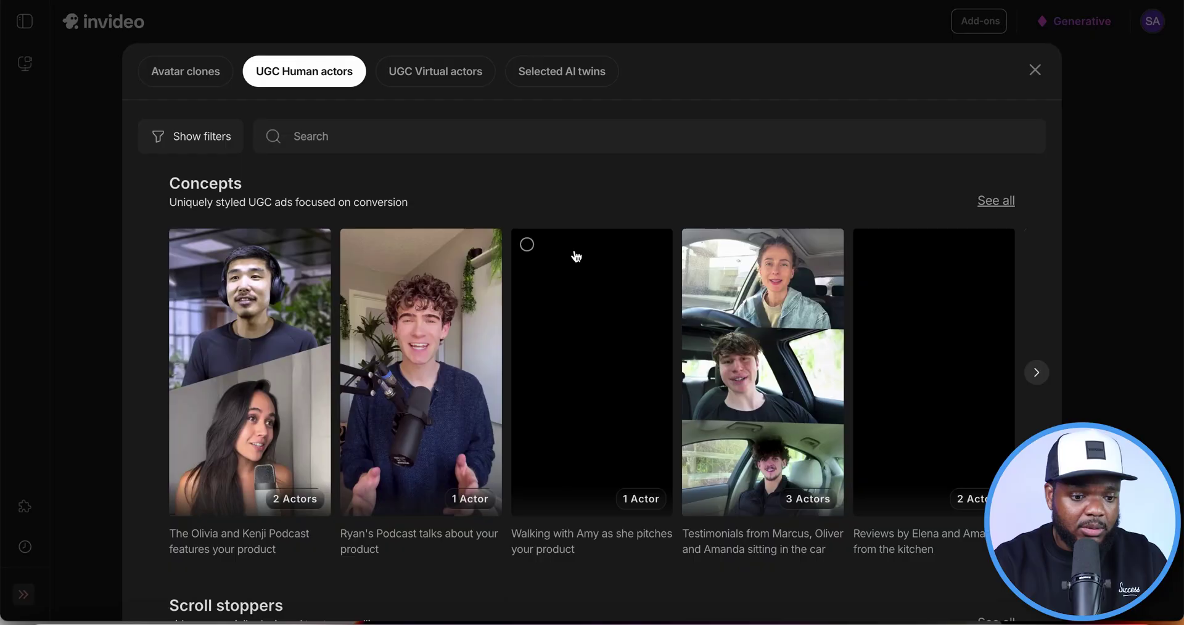
{"action": "scroll", "coordinate": [587, 335], "scroll_direction": "down", "scroll_amount": 10}
{"action": "scroll", "coordinate": [587, 336], "scroll_direction": "up", "scroll_amount": 5}
{"action": "scroll", "coordinate": [589, 334], "scroll_direction": "down", "scroll_amount": 10}
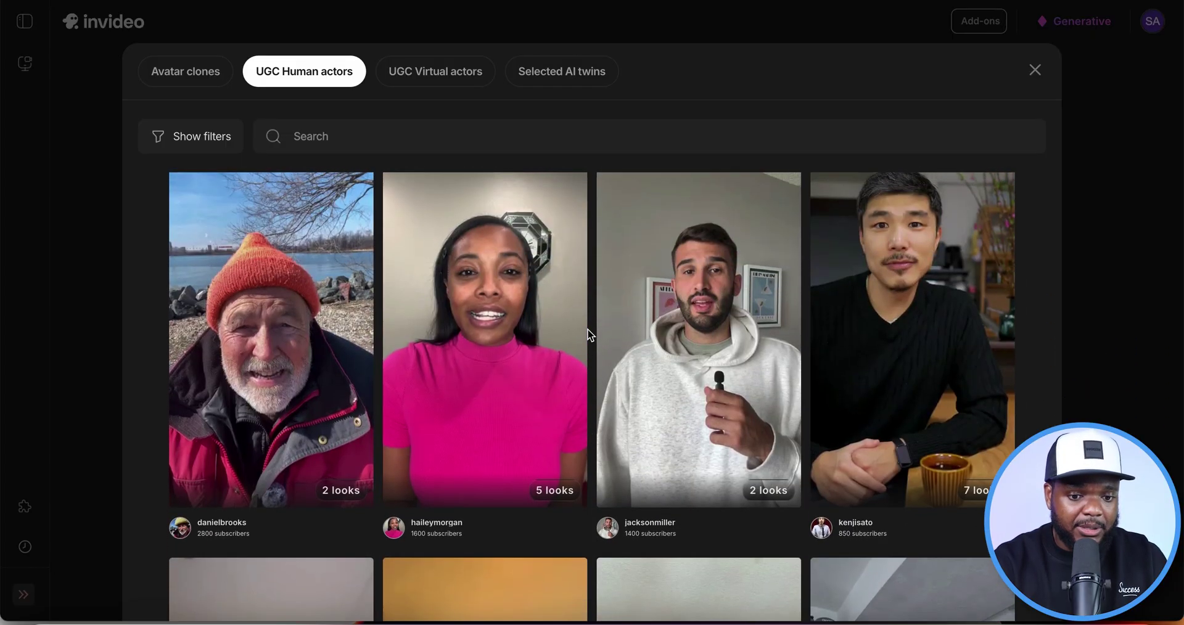
{"action": "scroll", "coordinate": [589, 336], "scroll_direction": "down", "scroll_amount": 10}
{"action": "scroll", "coordinate": [589, 335], "scroll_direction": "down", "scroll_amount": 5}
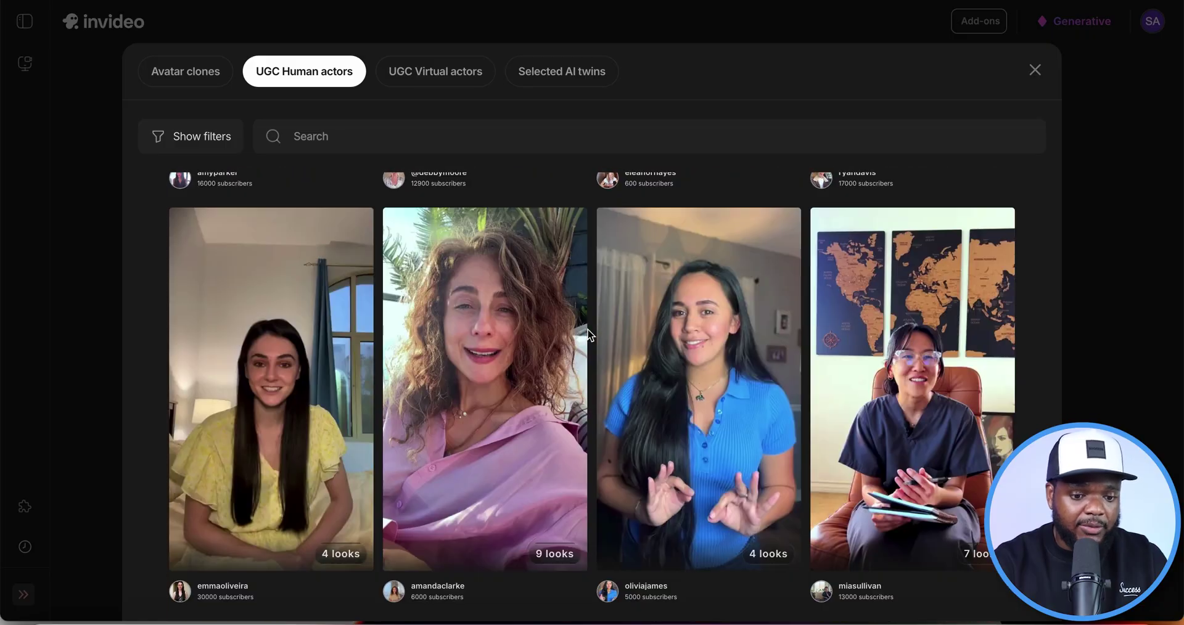
Select an avatar clone and the Business Owner Money Secrets ebook product as the video's AI twins
{"action": "left_click", "coordinate": [212, 77]}
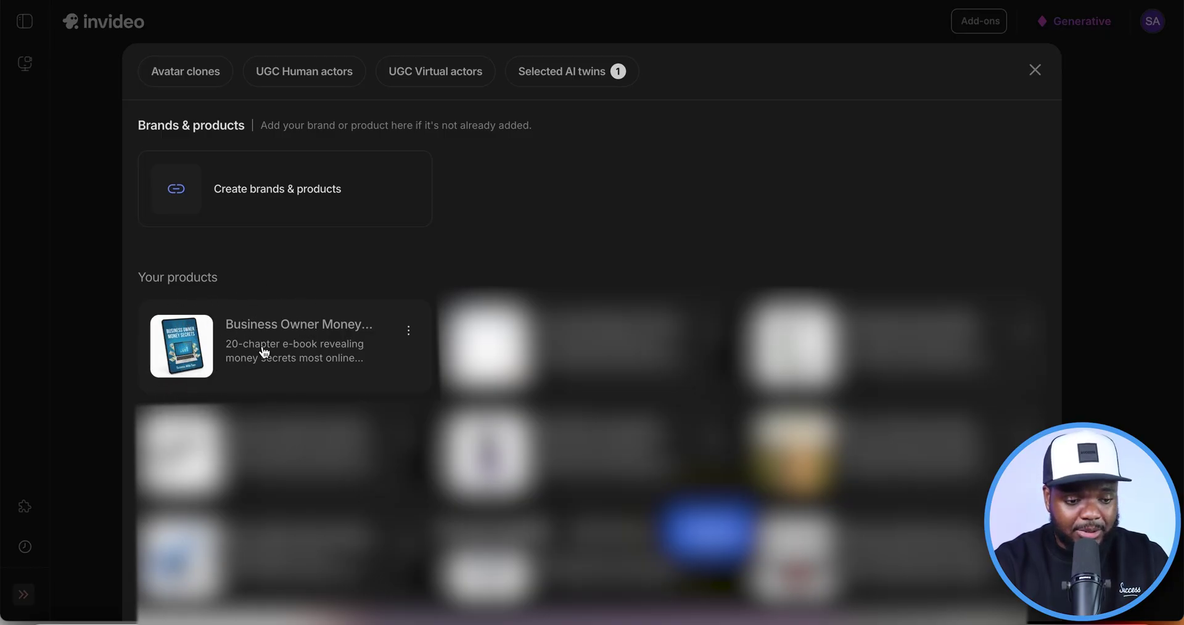
{"action": "left_click", "coordinate": [303, 354]}
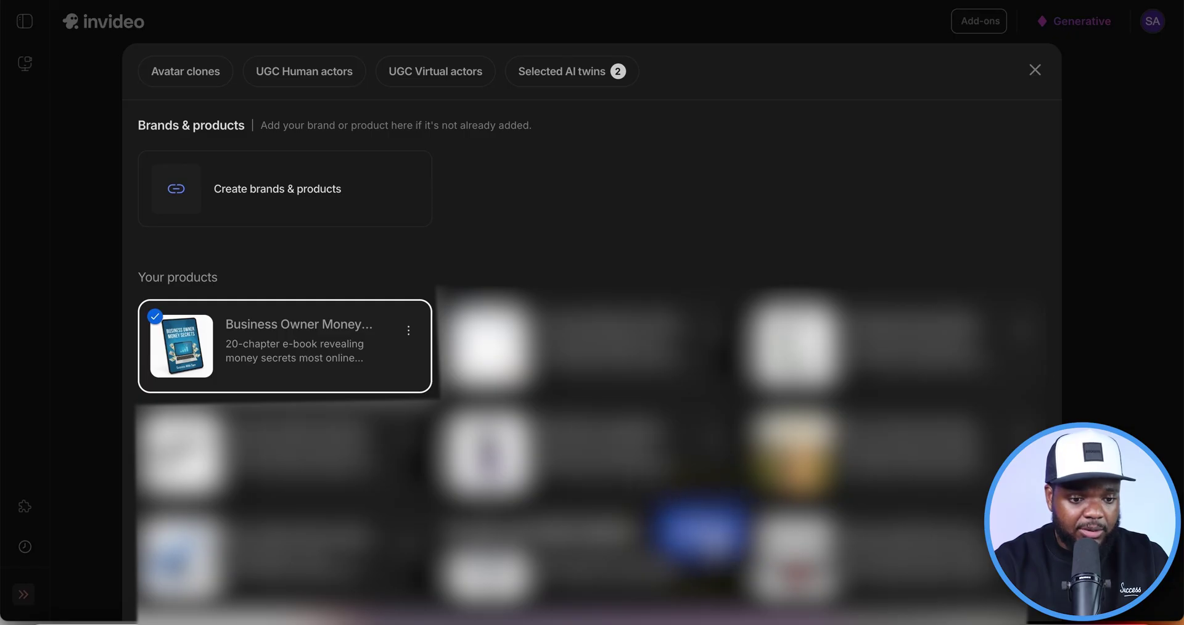
{"action": "key", "text": "Escape"}
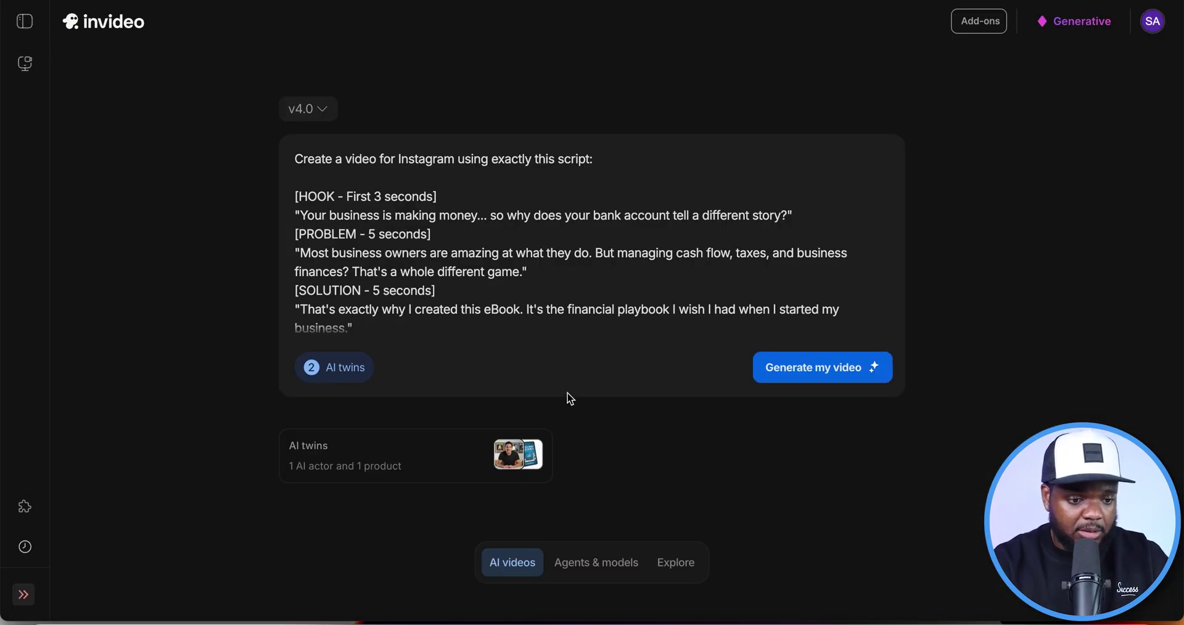